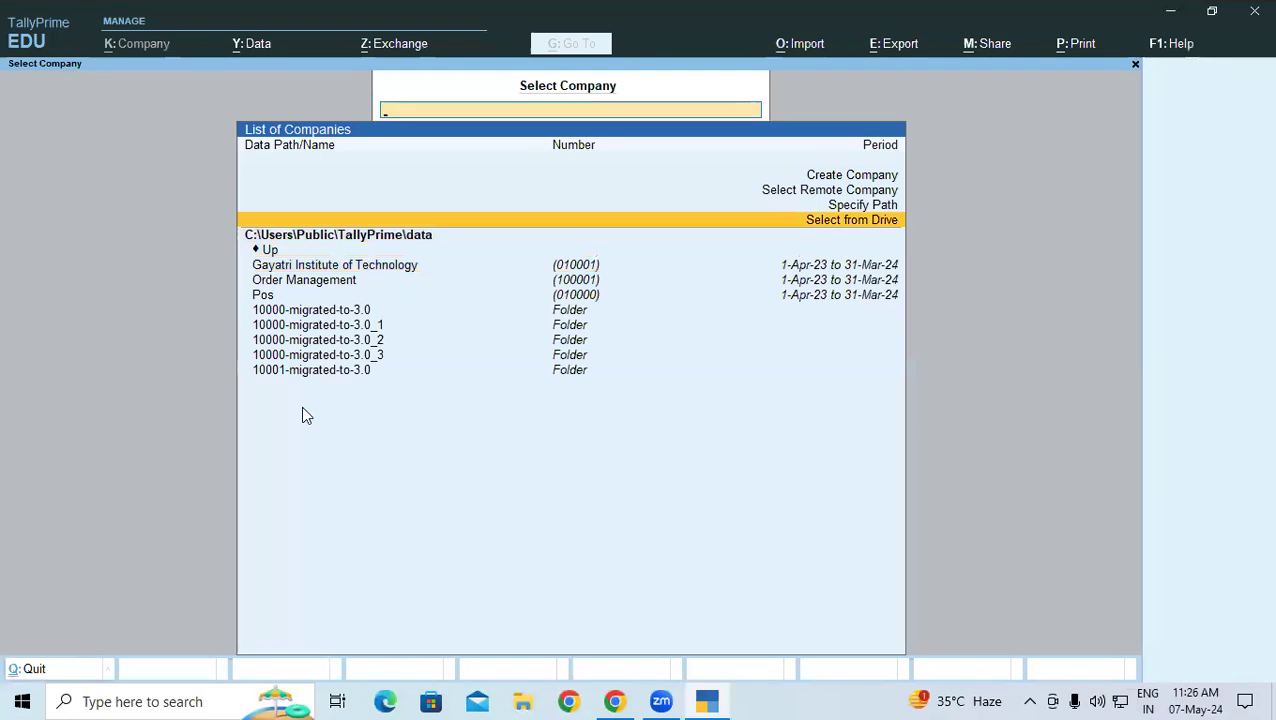
- Browse drive D to the Tally Data 11.2 folder and open the company Gayatri Computer Ltd
key(Down)
key(Return)
key(Down)
key(Down)
key(Down)
key(Down)
key(Down)
key(Down)
key(Down)
key(Down)
key(Down)
key(Down)
key(Down)
key(Down)
key(Down)
key(Down)
key(Down)
key(Down)
key(Down)
key(Down)
key(Down)
key(Down)
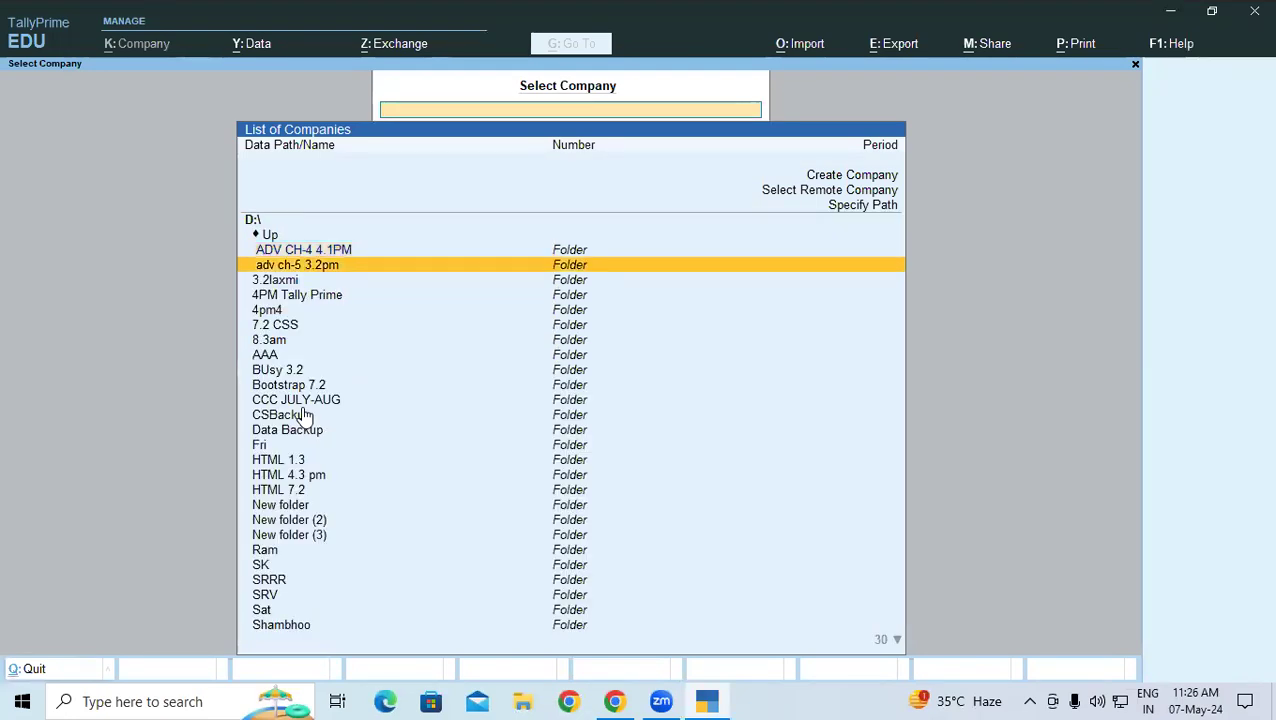
key(Down)
key(Down)
key(Down)
key(Down)
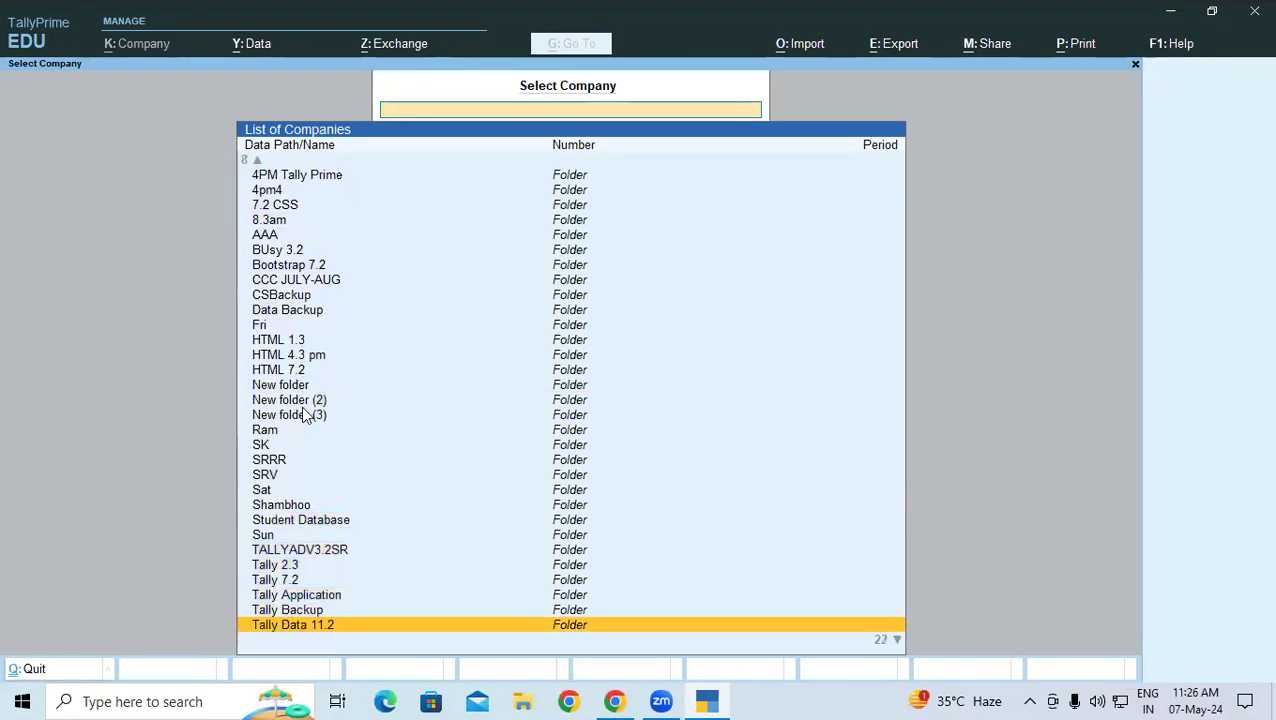
key(Up)
key(Up)
key(Return)
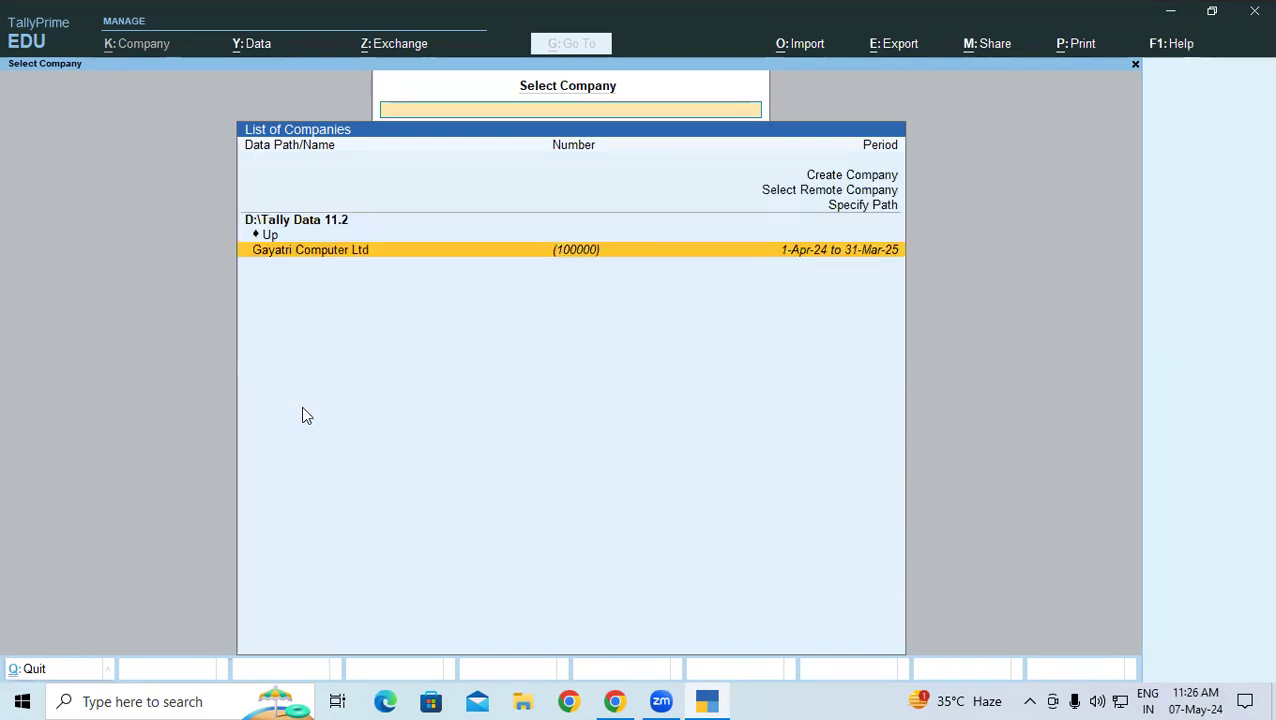
key(Return)
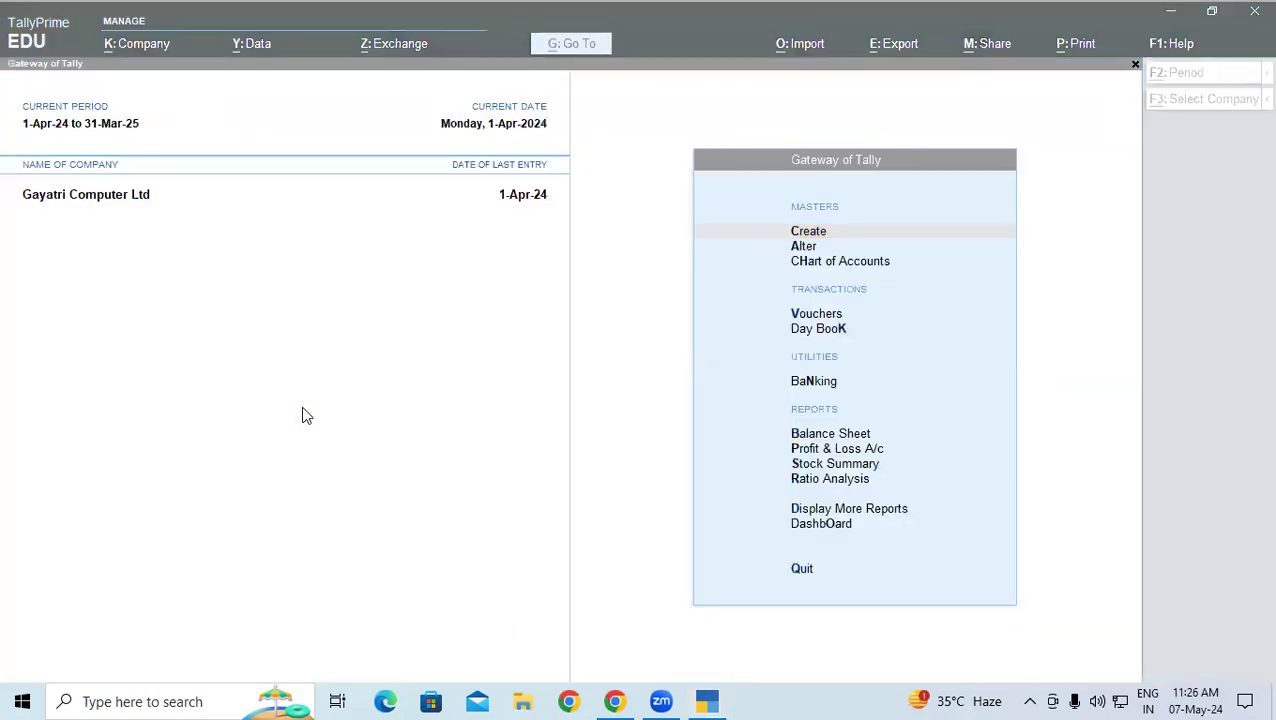
- Switch to the Tally Prime PDF notes in Chrome and highlight the heading "Separate Discount Column In Invoice" on page 49
key(alt+Tab)
key(alt+Tab)
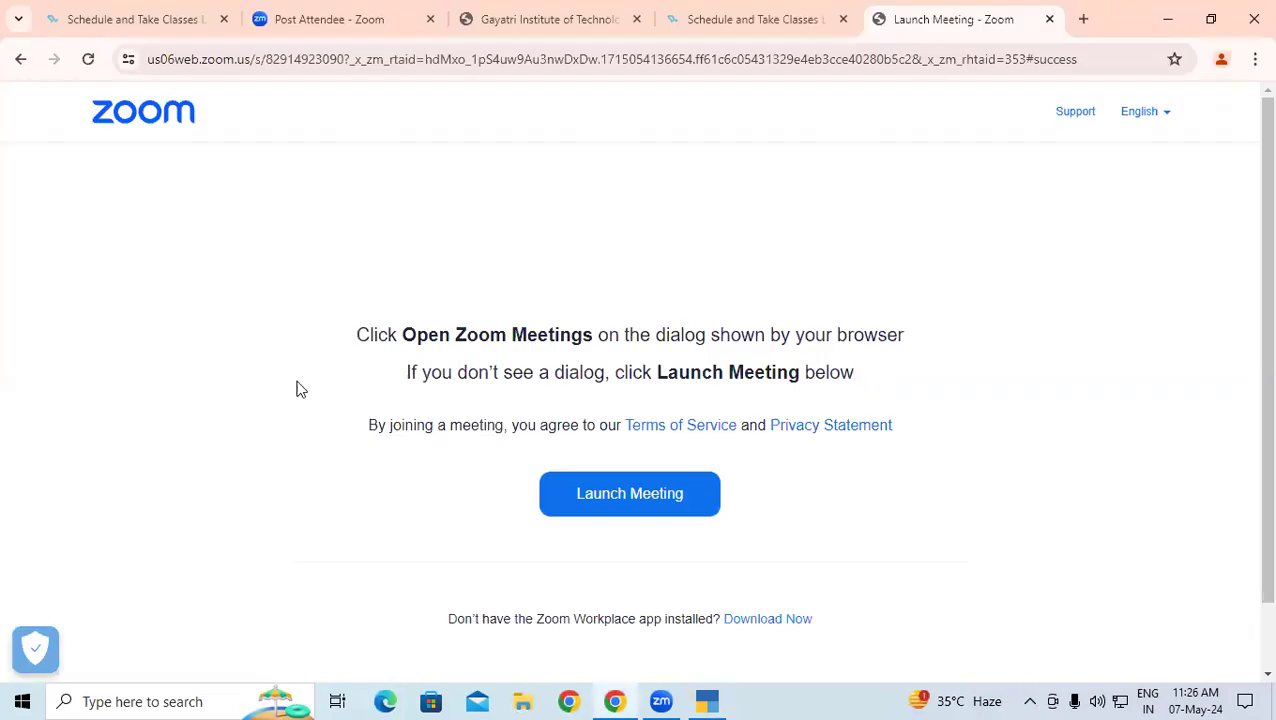
click(553, 18)
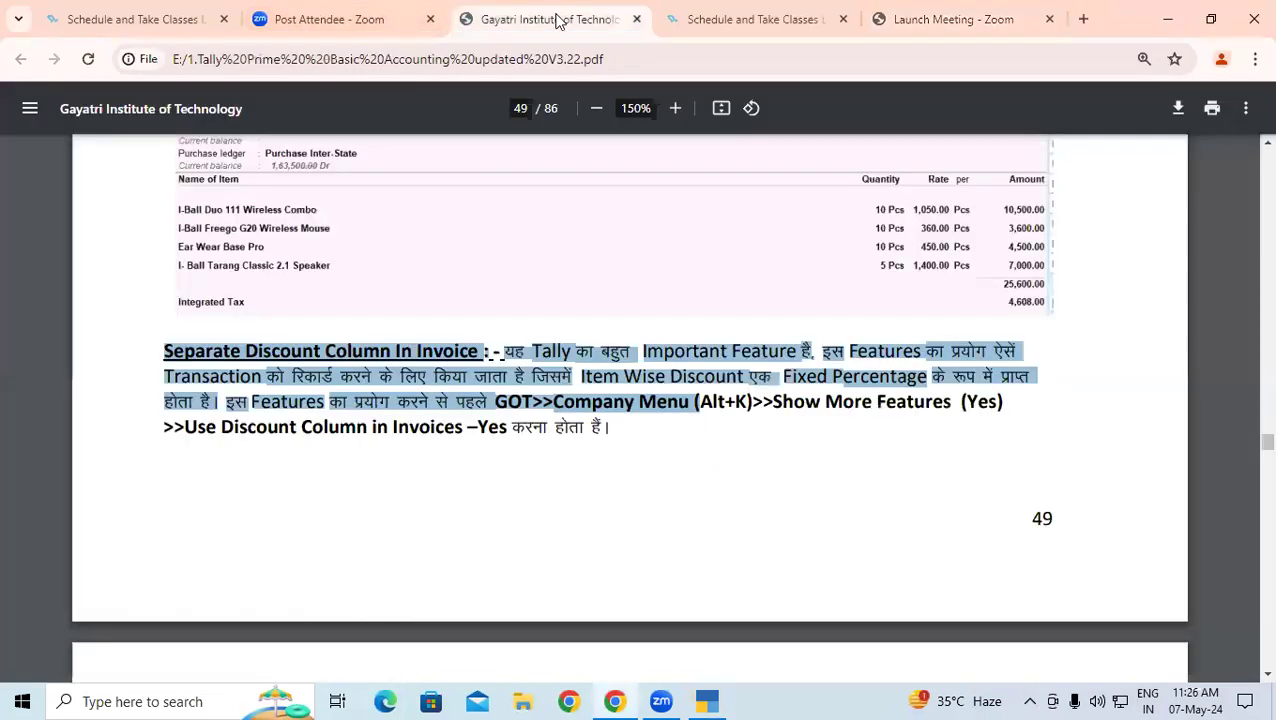
click(566, 405)
drag(184, 350, 484, 350)
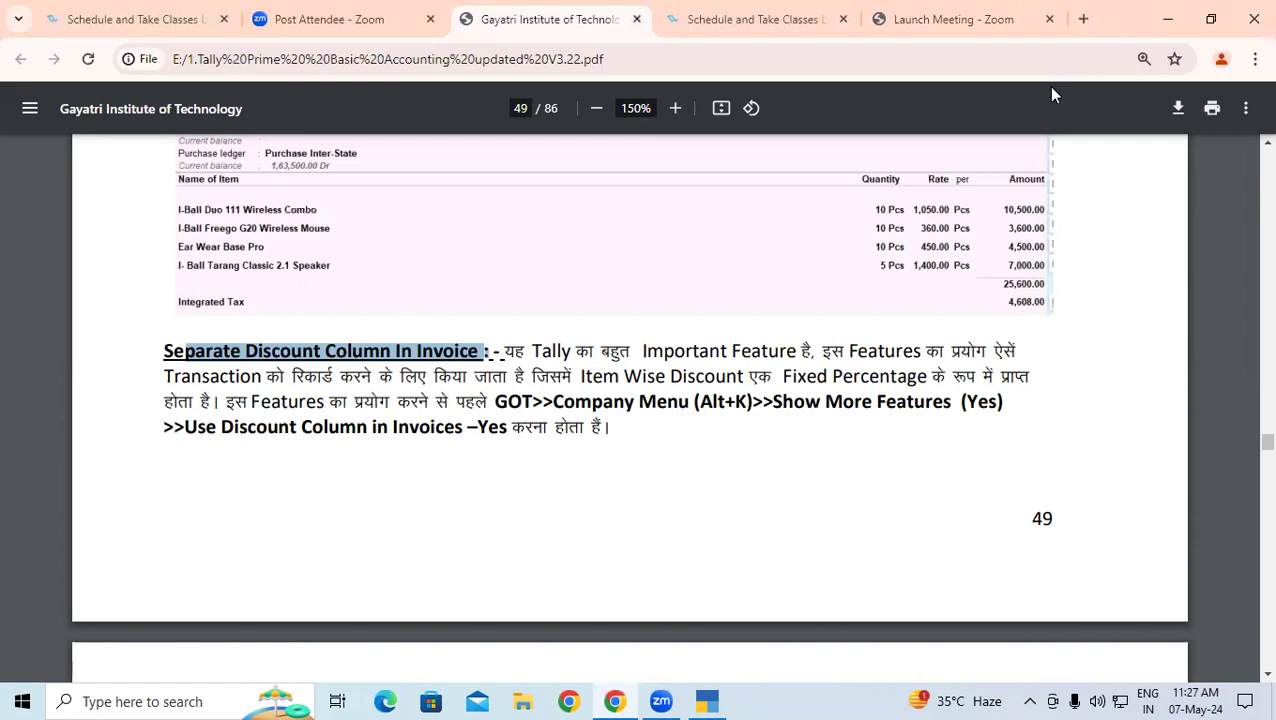
- Write the letters M, P and B in red, one below another, over the sample invoice in the notes
click(735, 598)
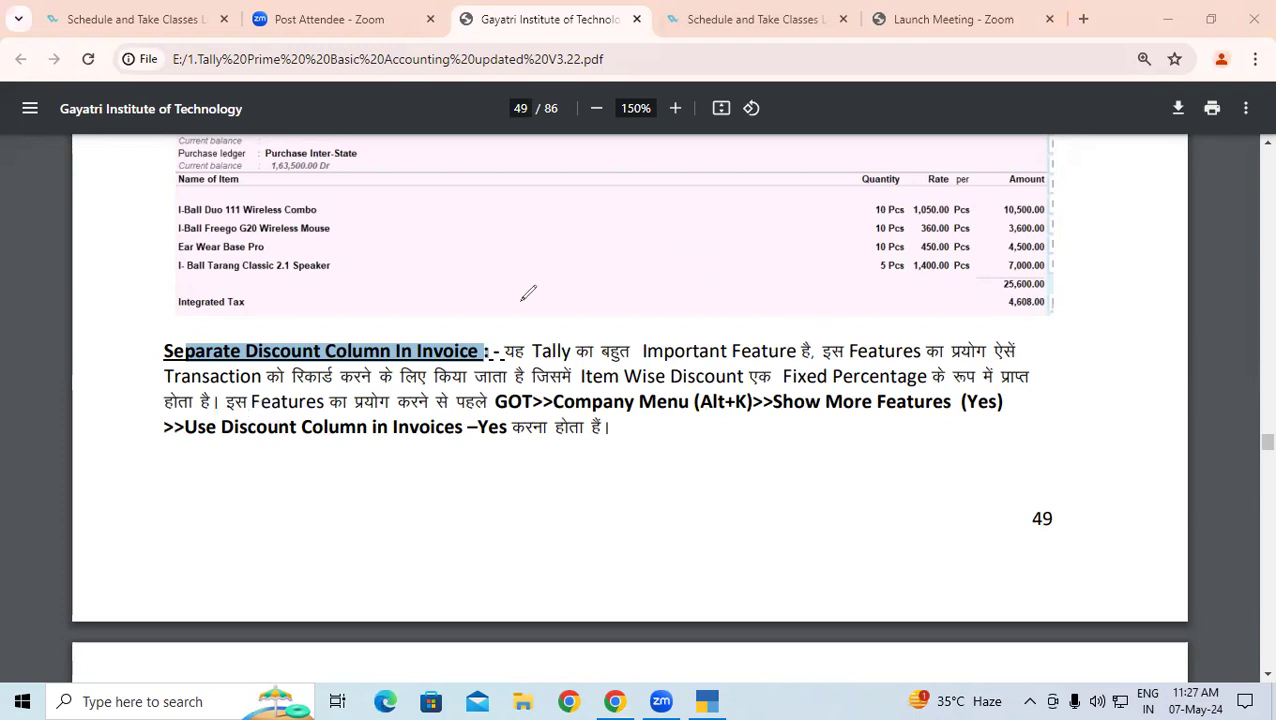
mouse_move(466, 172)
mouse_down()
mouse_move(472, 214)
mouse_move(483, 213)
mouse_move(498, 156)
mouse_move(521, 195)
mouse_move(560, 145)
mouse_up()
mouse_move(506, 231)
mouse_down()
mouse_move(518, 285)
mouse_move(533, 238)
mouse_move(512, 256)
mouse_up()
mouse_move(540, 318)
mouse_down()
mouse_move(550, 338)
mouse_move(535, 292)
mouse_move(577, 312)
mouse_move(548, 338)
mouse_up()
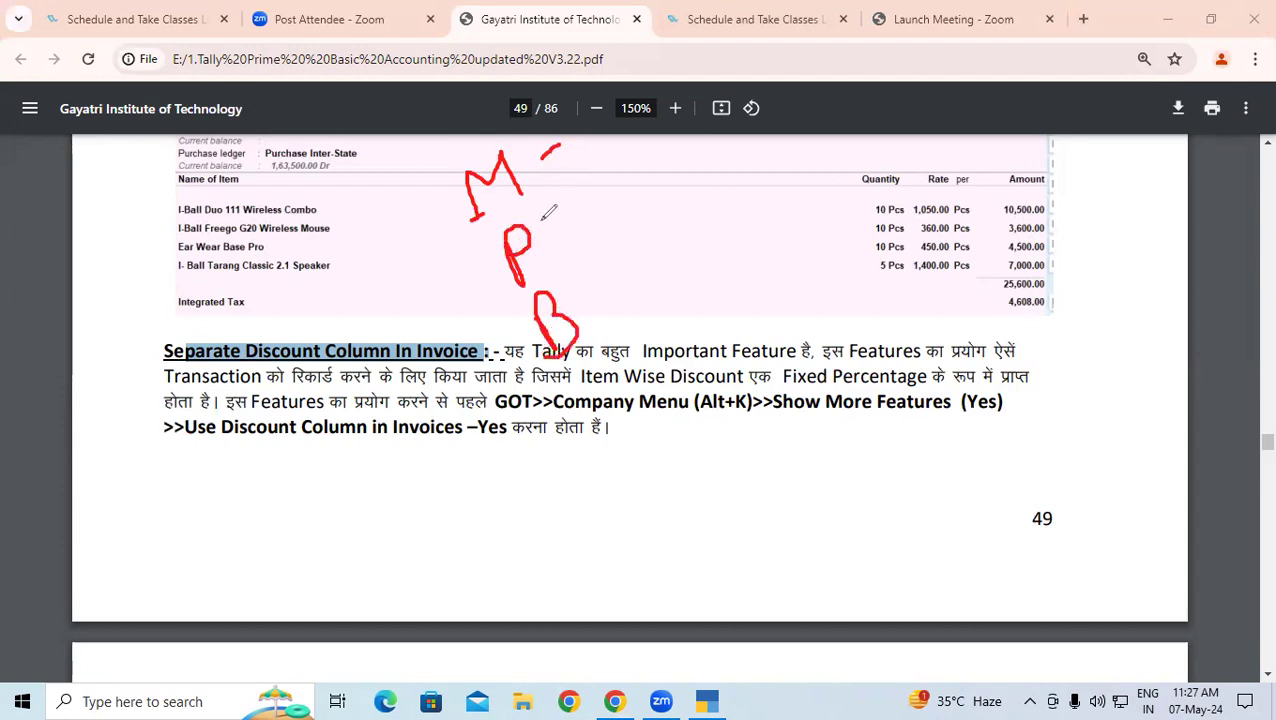
- Write the discount rates 5%, 2% and 7% in red beside the letters M, P and B
mouse_move(340, 220)
mouse_down()
mouse_move(350, 244)
mouse_move(338, 264)
mouse_up()
click(373, 236)
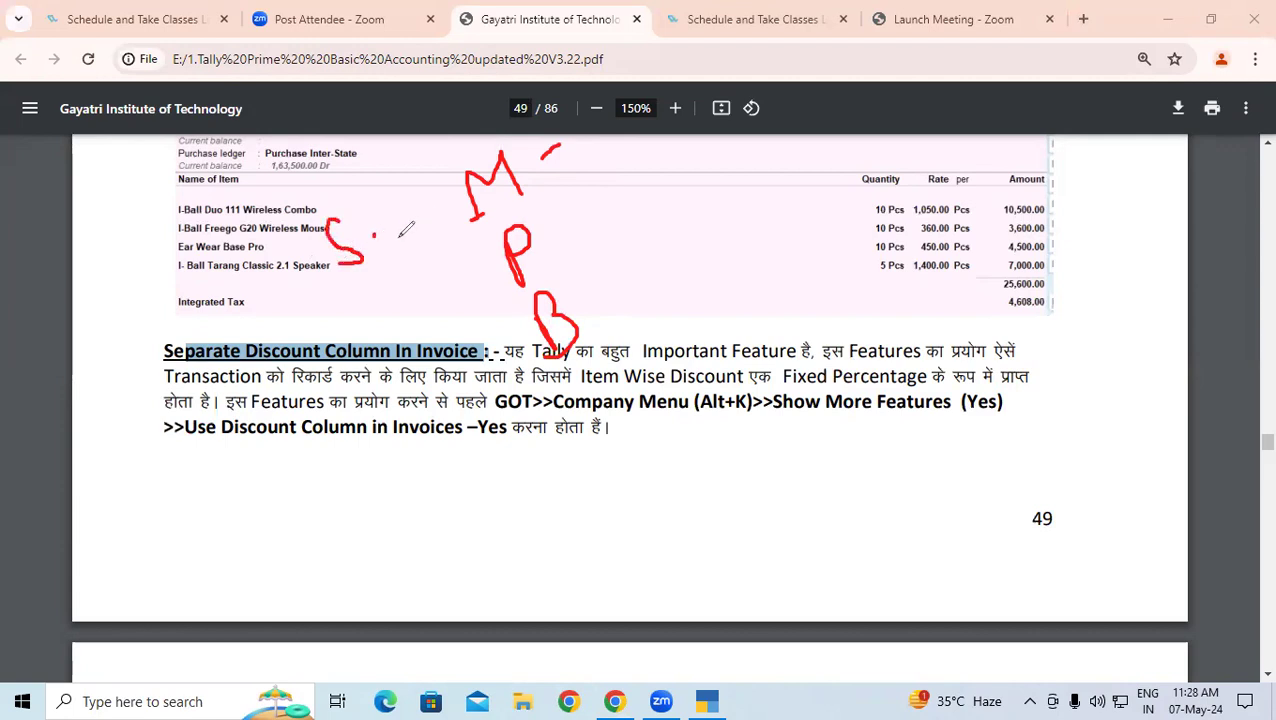
mouse_move(394, 205)
mouse_down()
mouse_move(388, 287)
mouse_move(402, 330)
mouse_move(426, 310)
mouse_up()
click(401, 246)
click(440, 254)
drag(440, 254, 444, 304)
click(425, 261)
click(459, 300)
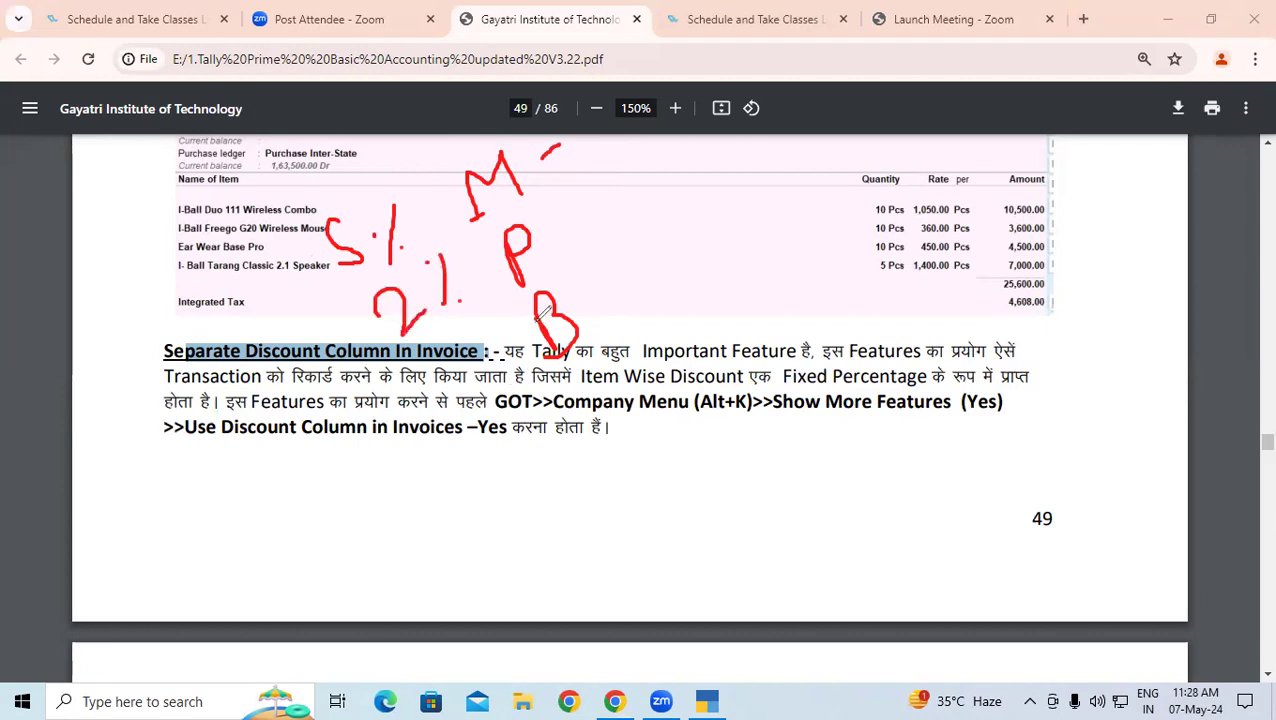
mouse_move(427, 374)
mouse_down()
mouse_move(488, 399)
mouse_move(493, 419)
mouse_move(495, 376)
mouse_up()
drag(516, 323, 521, 404)
click(488, 330)
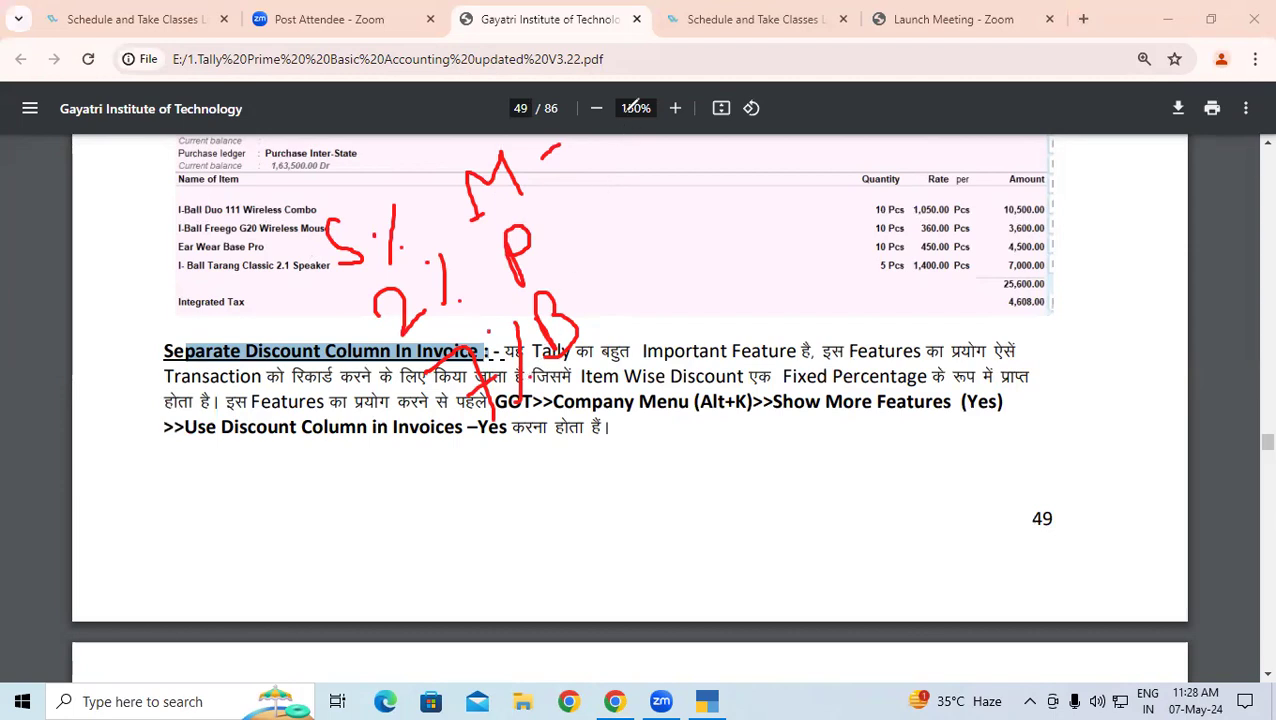
- Draw a short red dash after each of the letters M, P and B
drag(531, 157, 577, 140)
drag(545, 225, 597, 205)
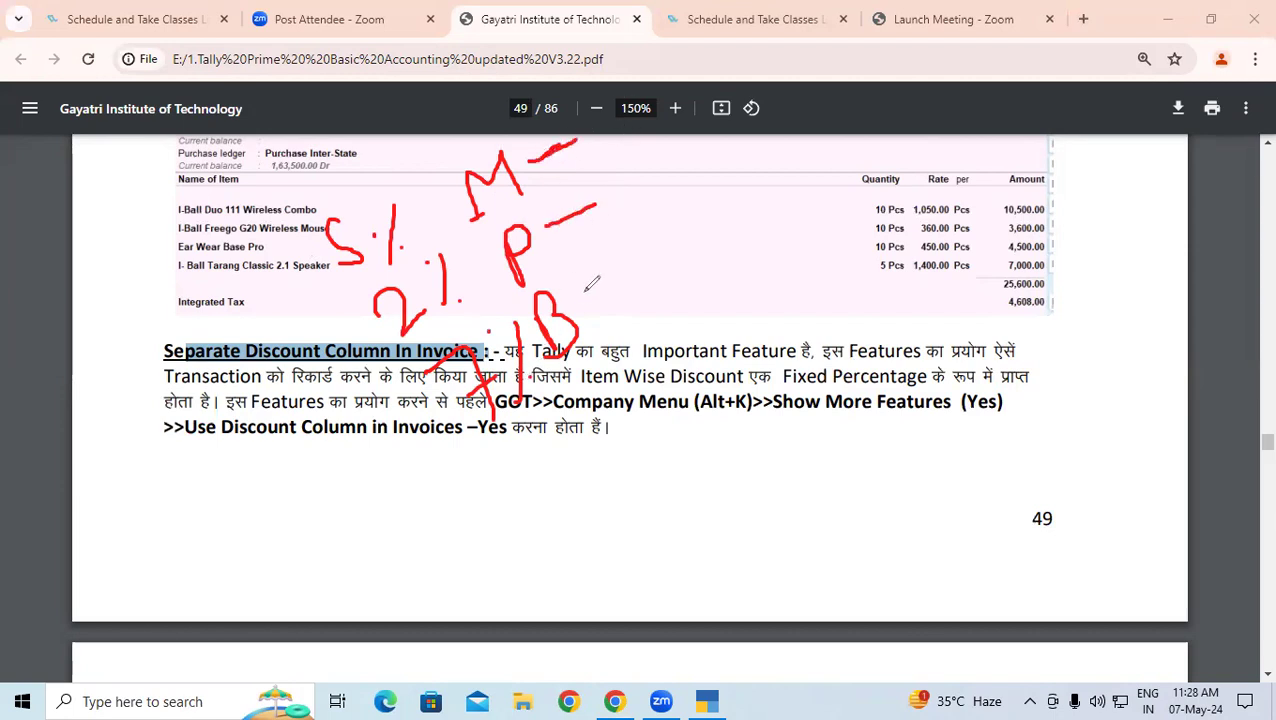
drag(576, 318, 618, 284)
- Underline the GOT>>Company Menu (Alt+K) path and "Use Discount Column in Invoices –Yes" in the notes, and clear all red annotations
mouse_move(535, 400)
mouse_down()
mouse_move(500, 406)
mouse_move(648, 422)
mouse_move(752, 410)
mouse_up()
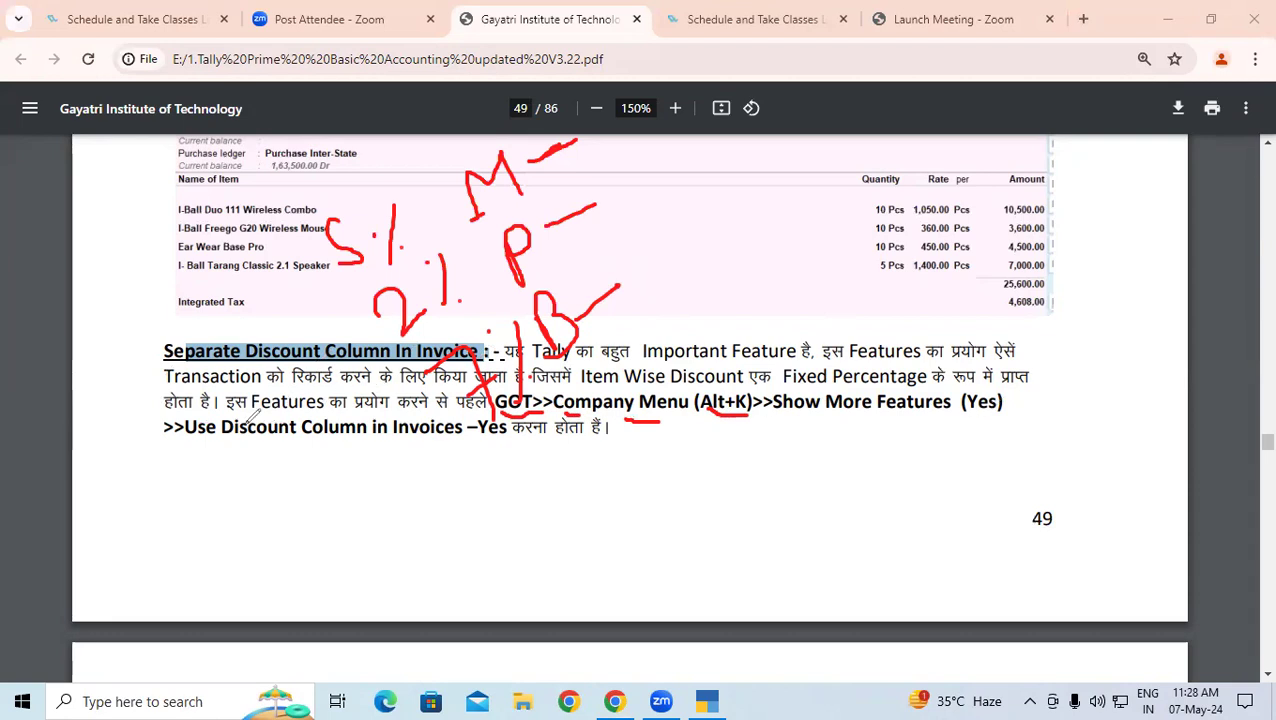
drag(248, 447, 390, 447)
drag(468, 455, 502, 448)
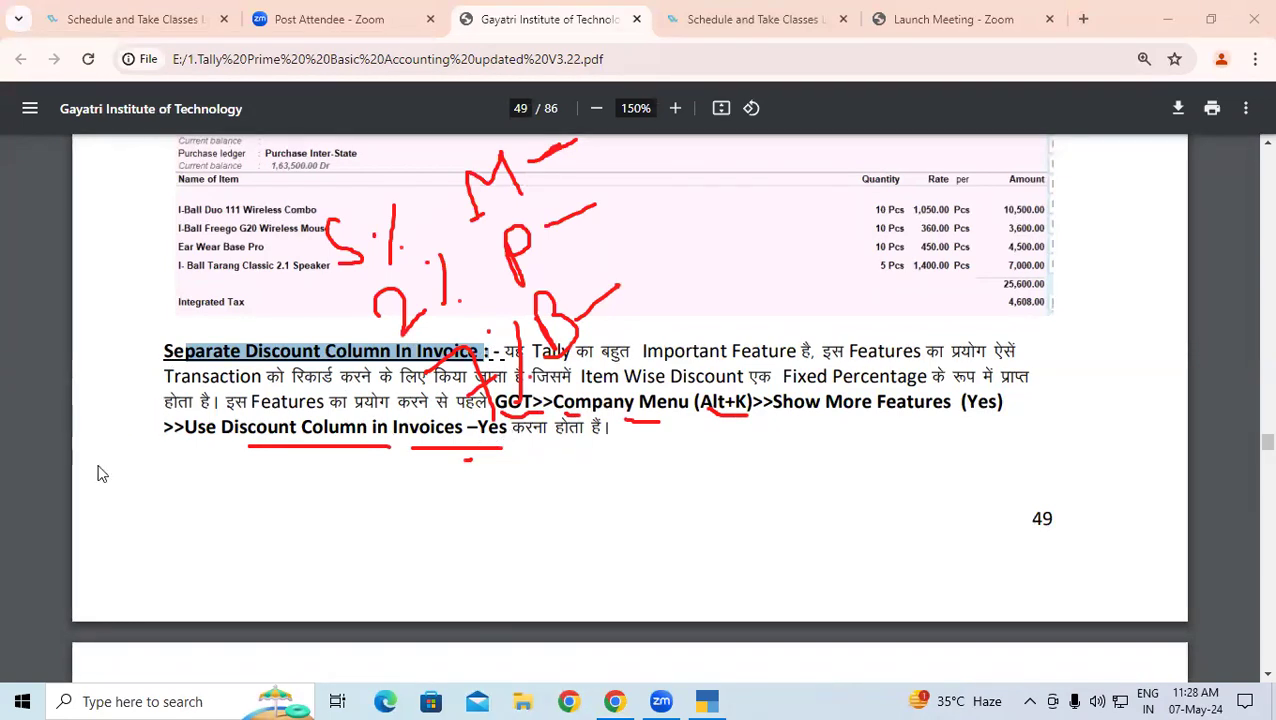
click(683, 497)
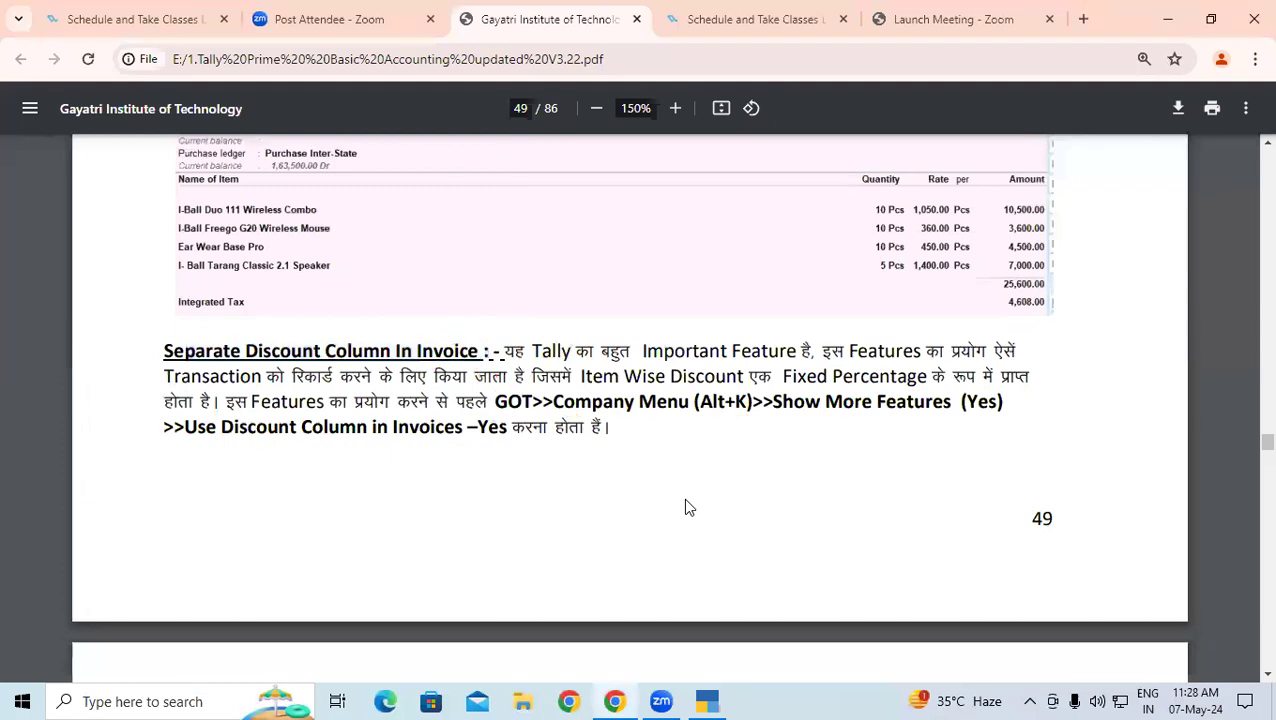
- Switch to TallyPrime and open a new purchase voucher for Gayatri Computer Ltd
click(709, 701)
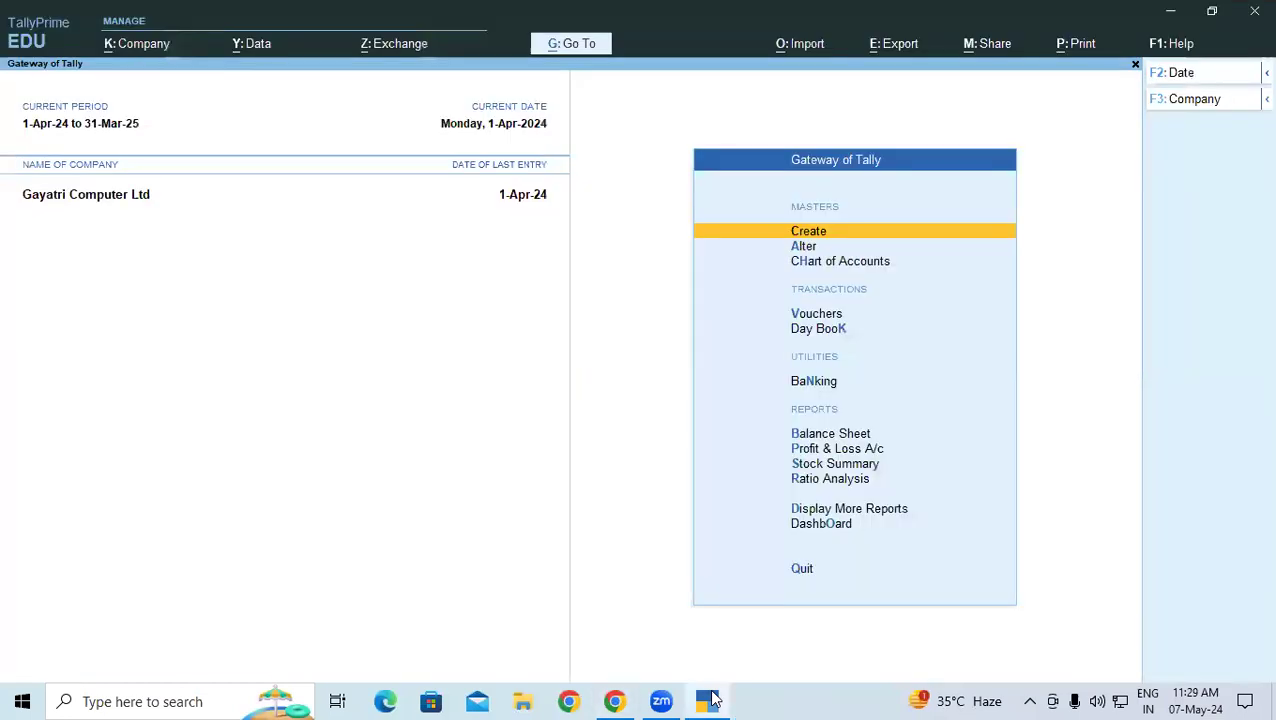
key(Down)
key(Down)
key(Down)
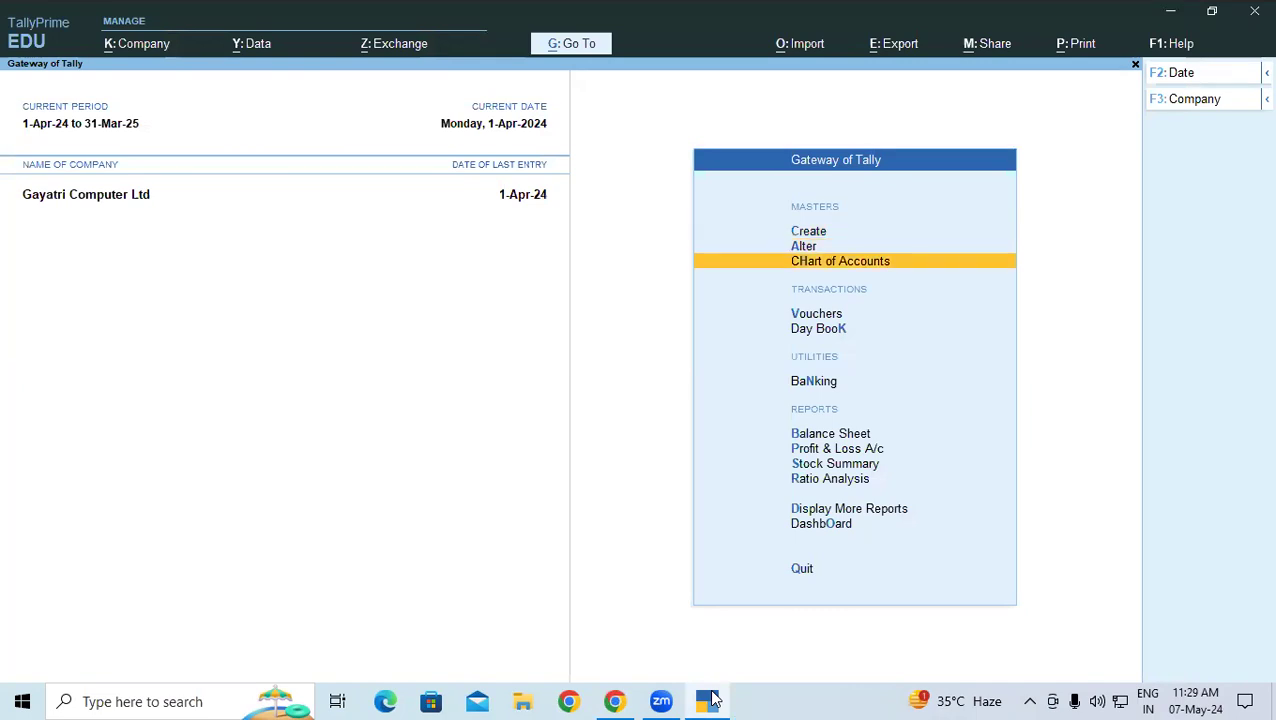
key(Return)
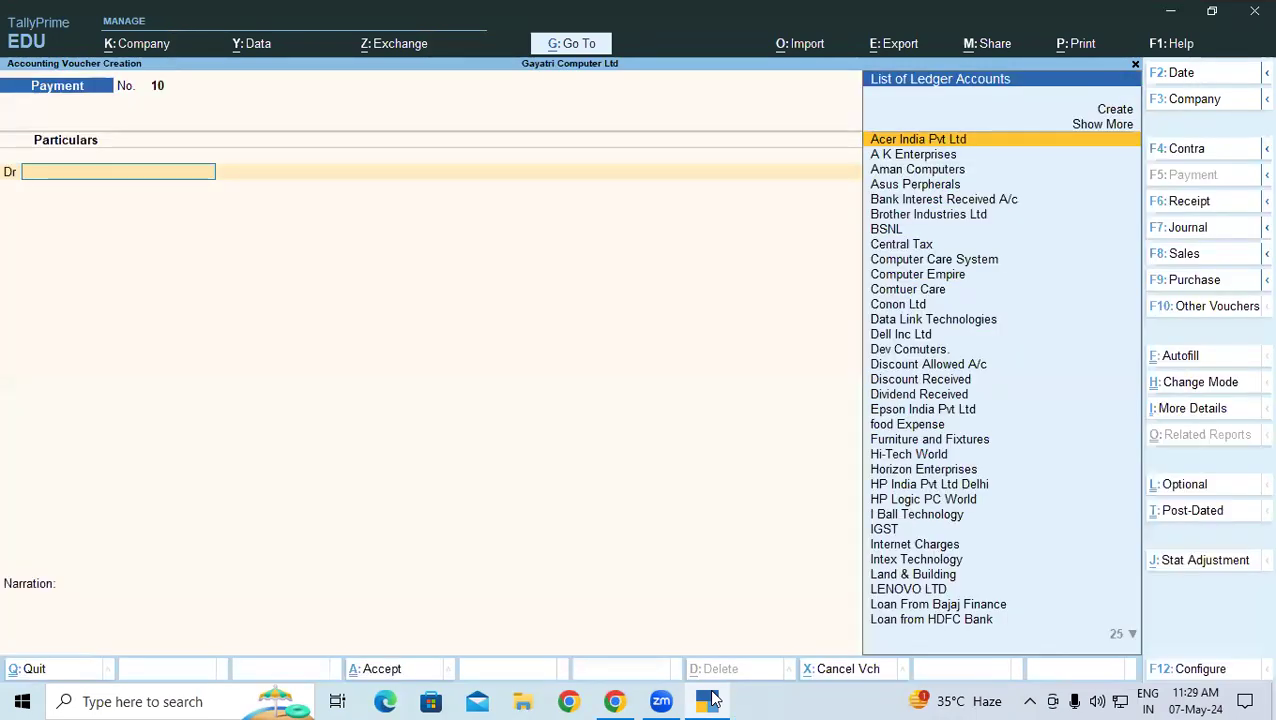
key(F9)
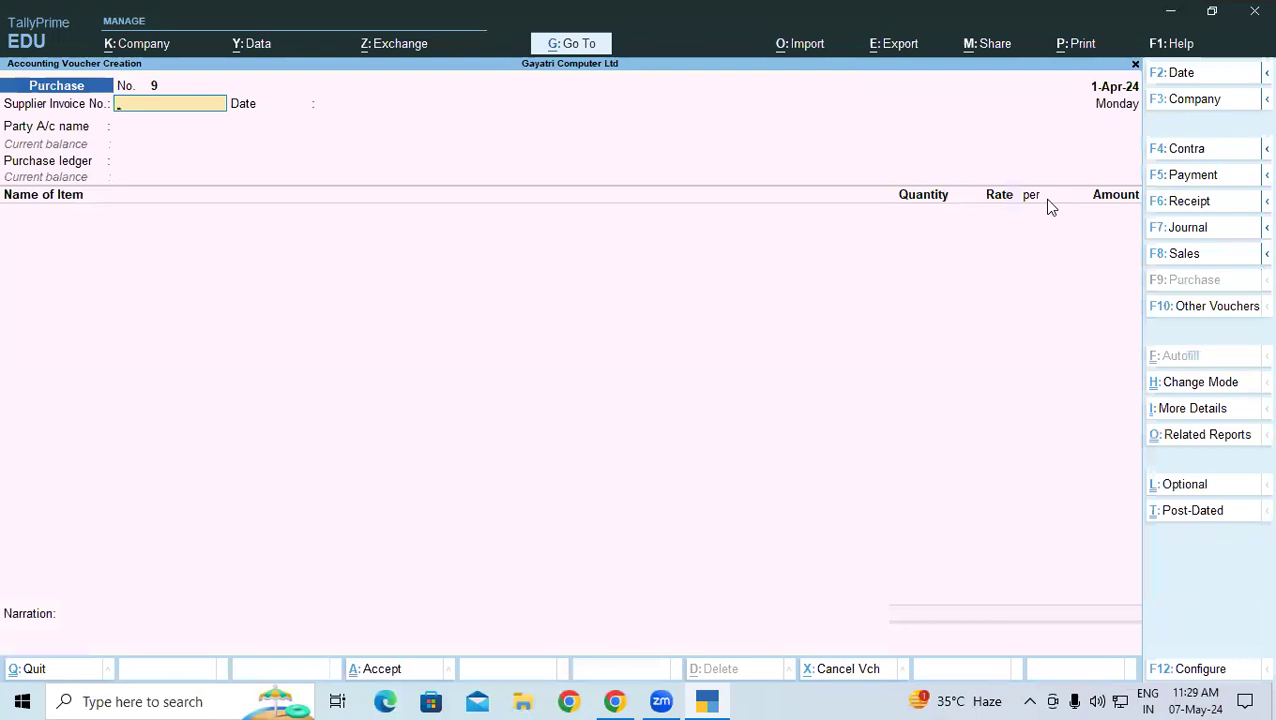
- Open the company features, set Use Discount column in invoices to Yes and accept the change
key(F11)
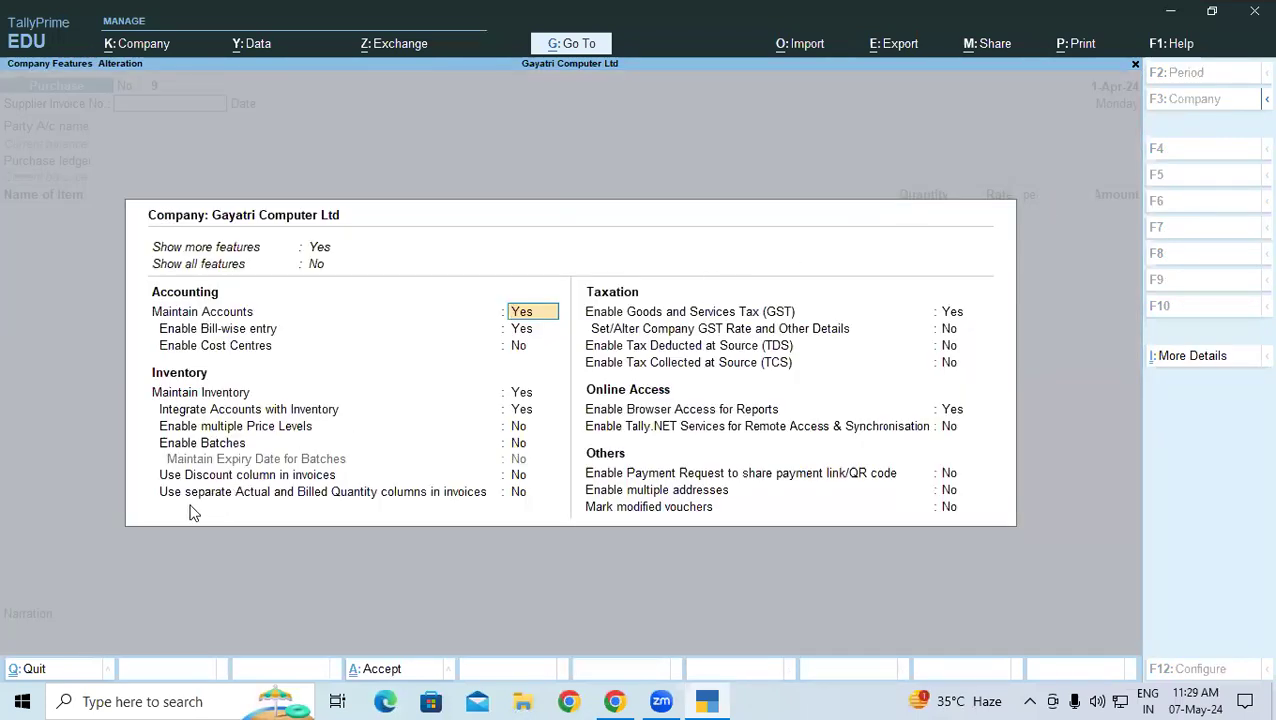
click(162, 477)
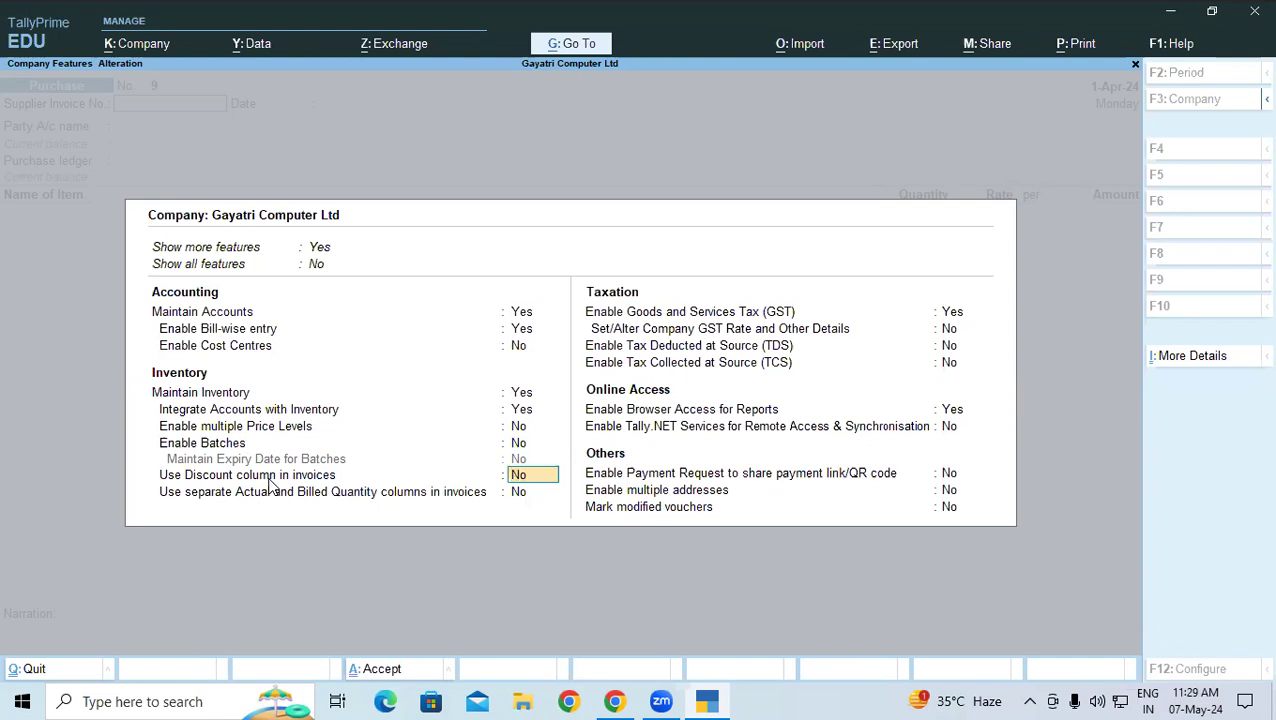
key(y)
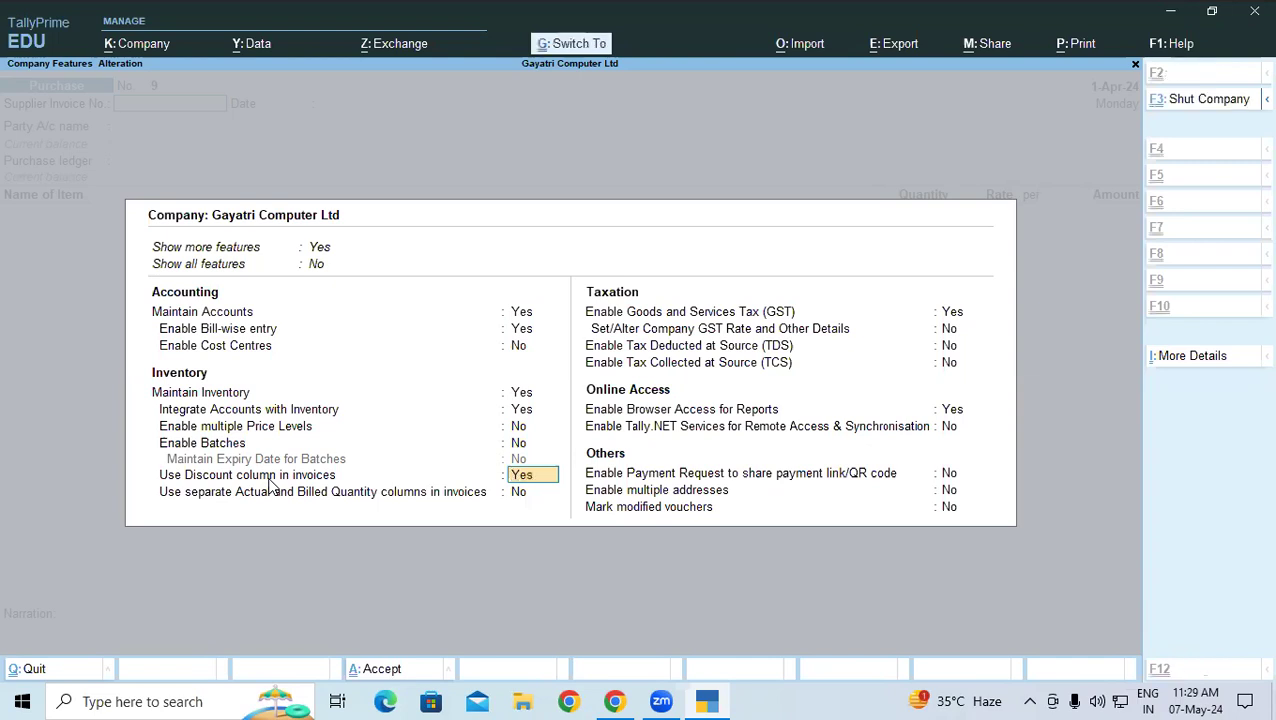
key(ctrl+a)
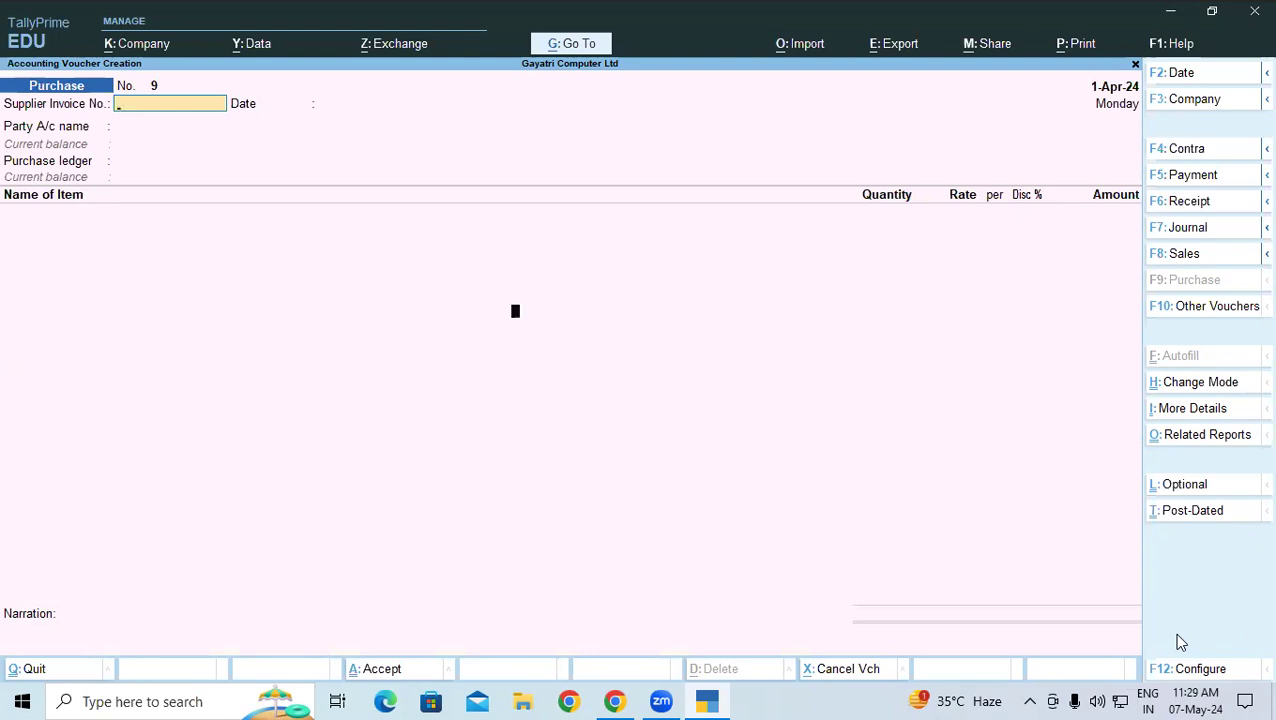
- Set Use Discount column in invoices back to No in the company features and accept
key(F11)
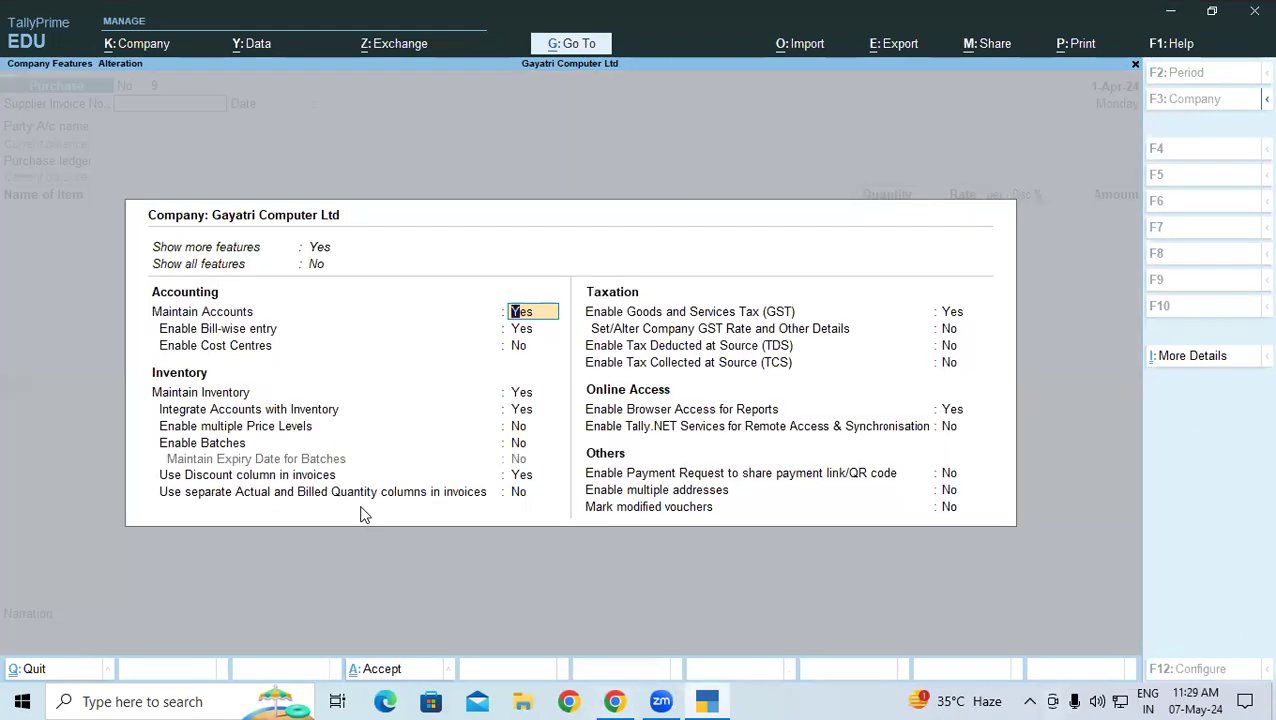
click(318, 476)
key(n)
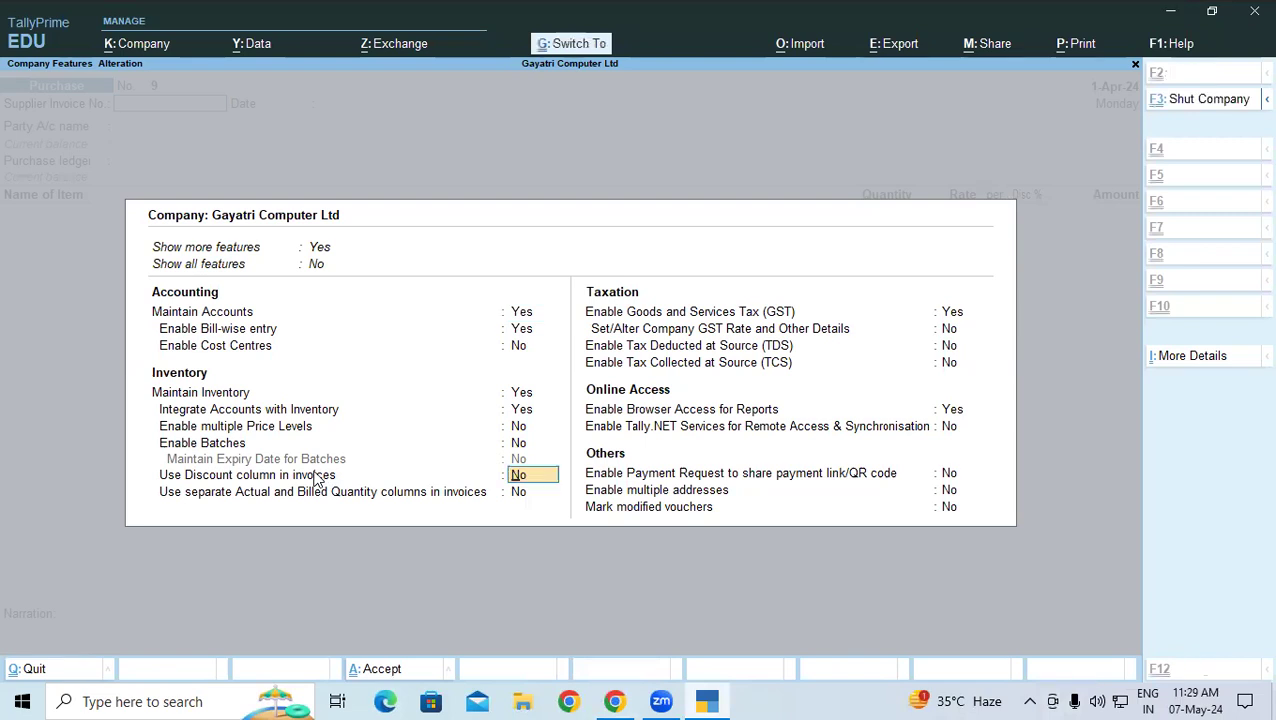
key(ctrl+a)
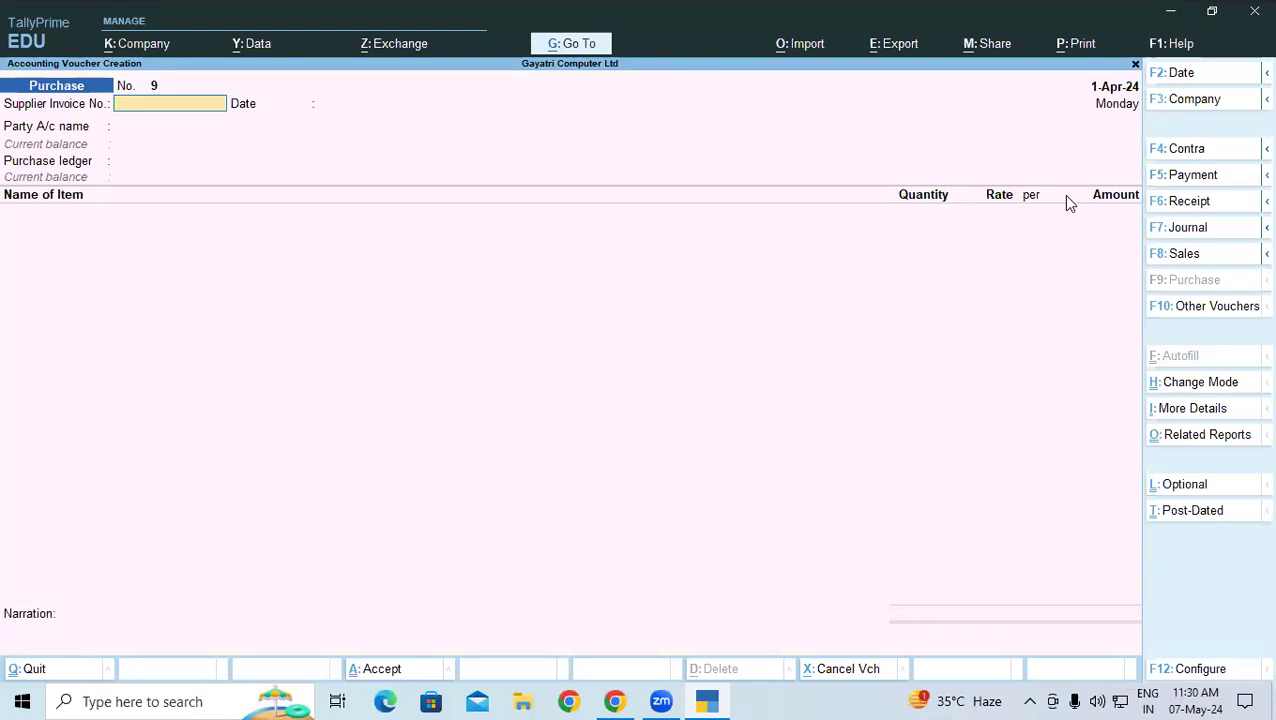
- In the company features, toggle Show more features to No and back to Yes, set Use Discount column in invoices to Yes and accept
key(F11)
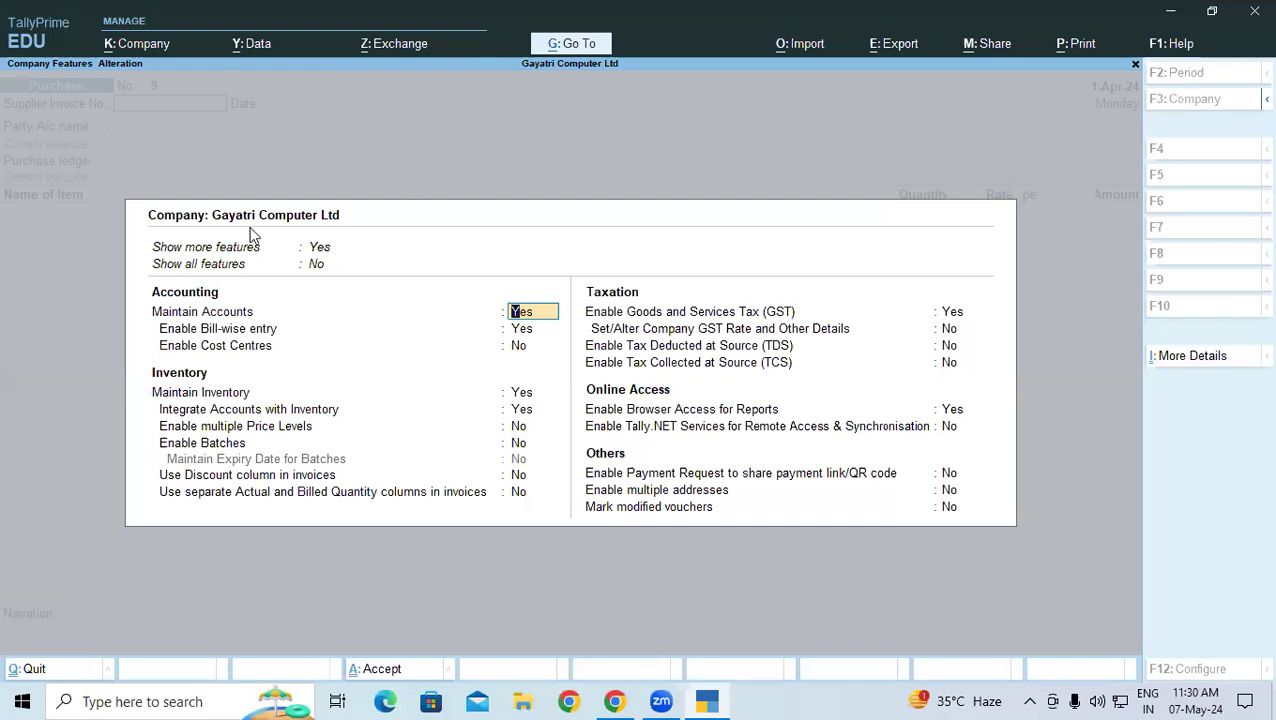
click(229, 249)
key(n)
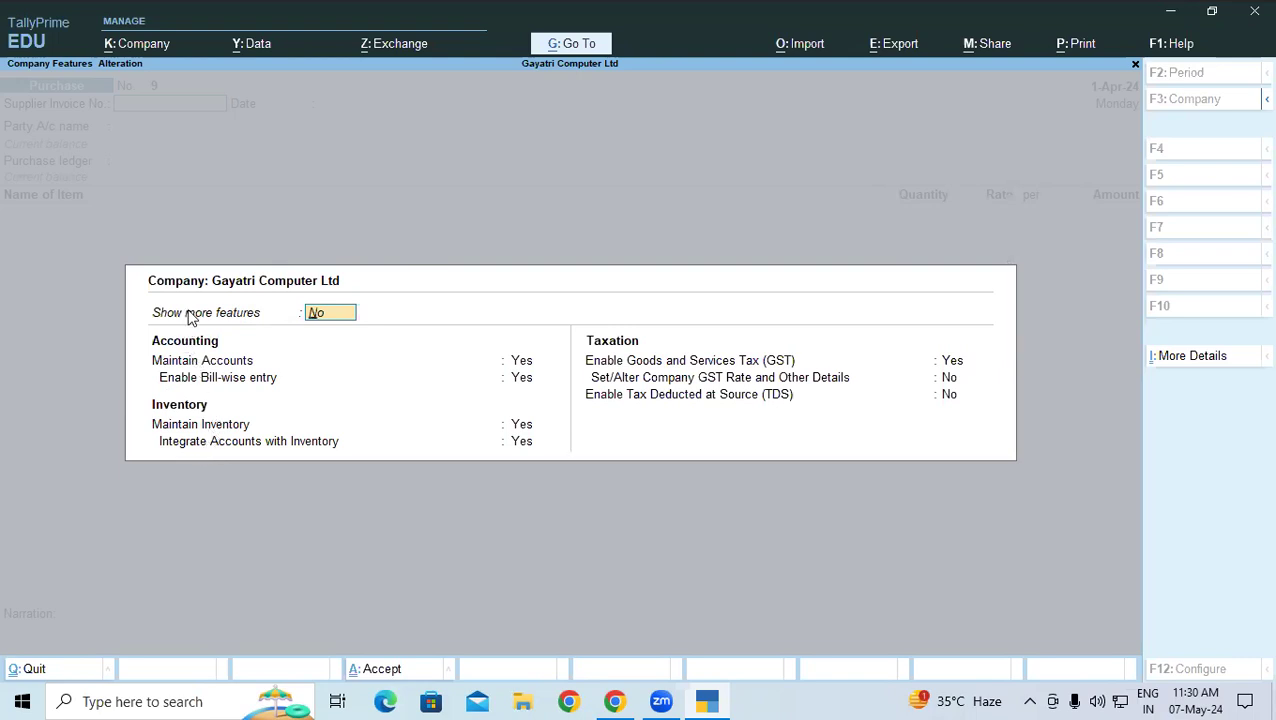
key(y)
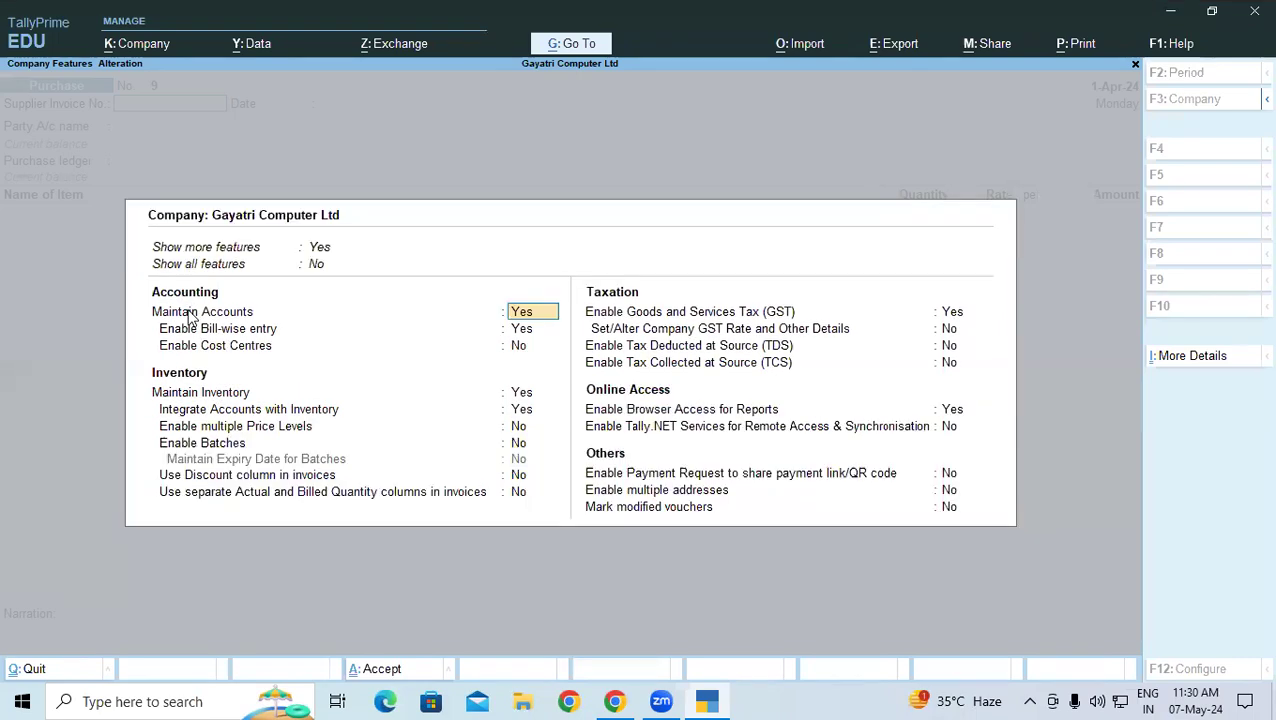
click(222, 482)
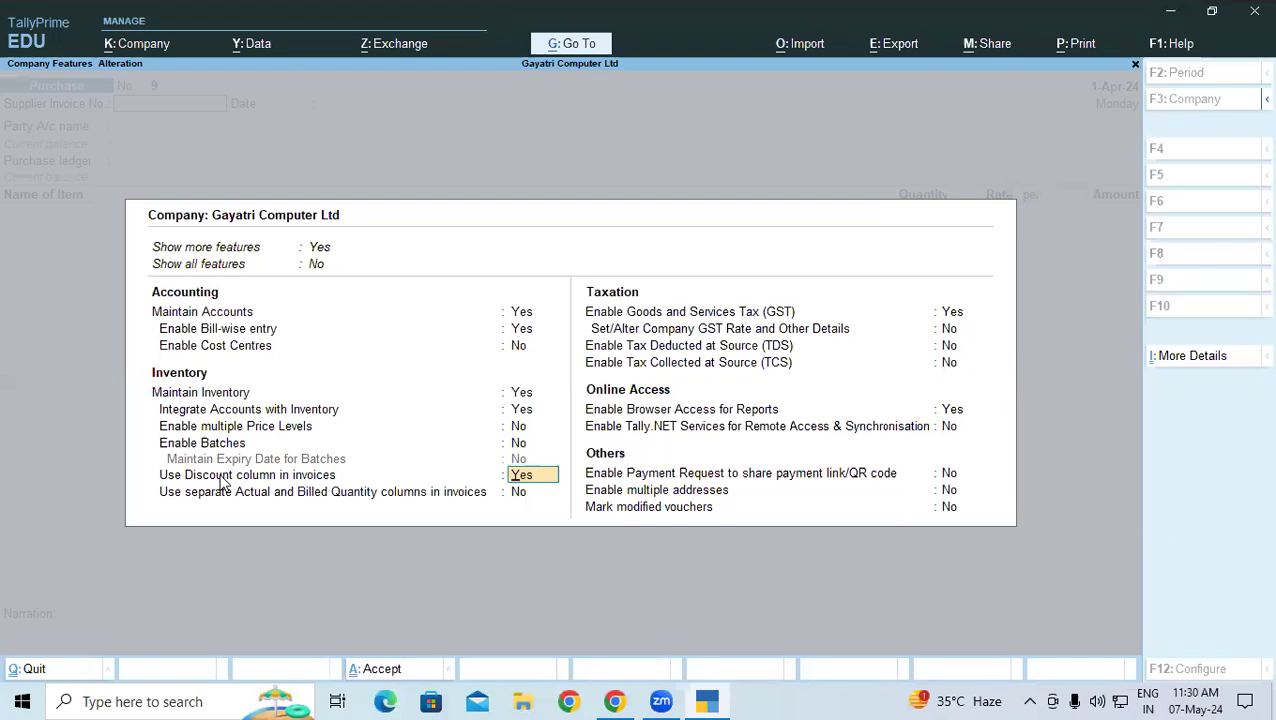
key(ctrl)
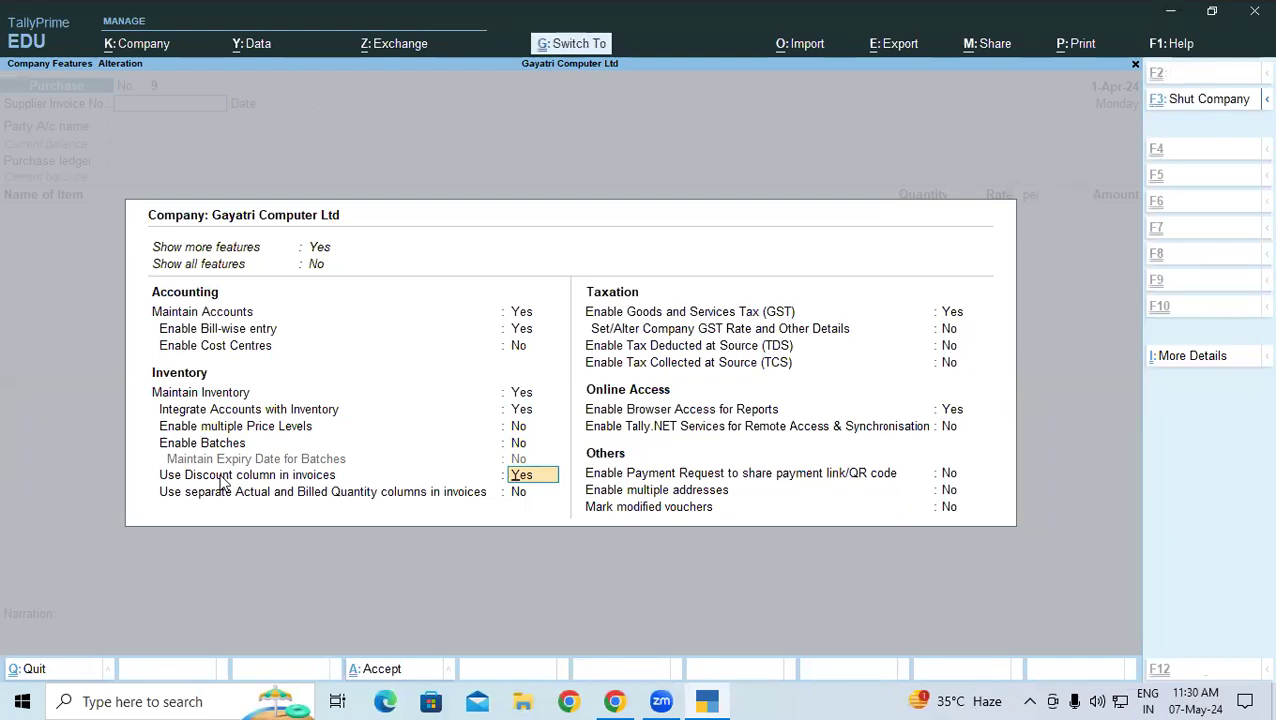
key(ctrl+a)
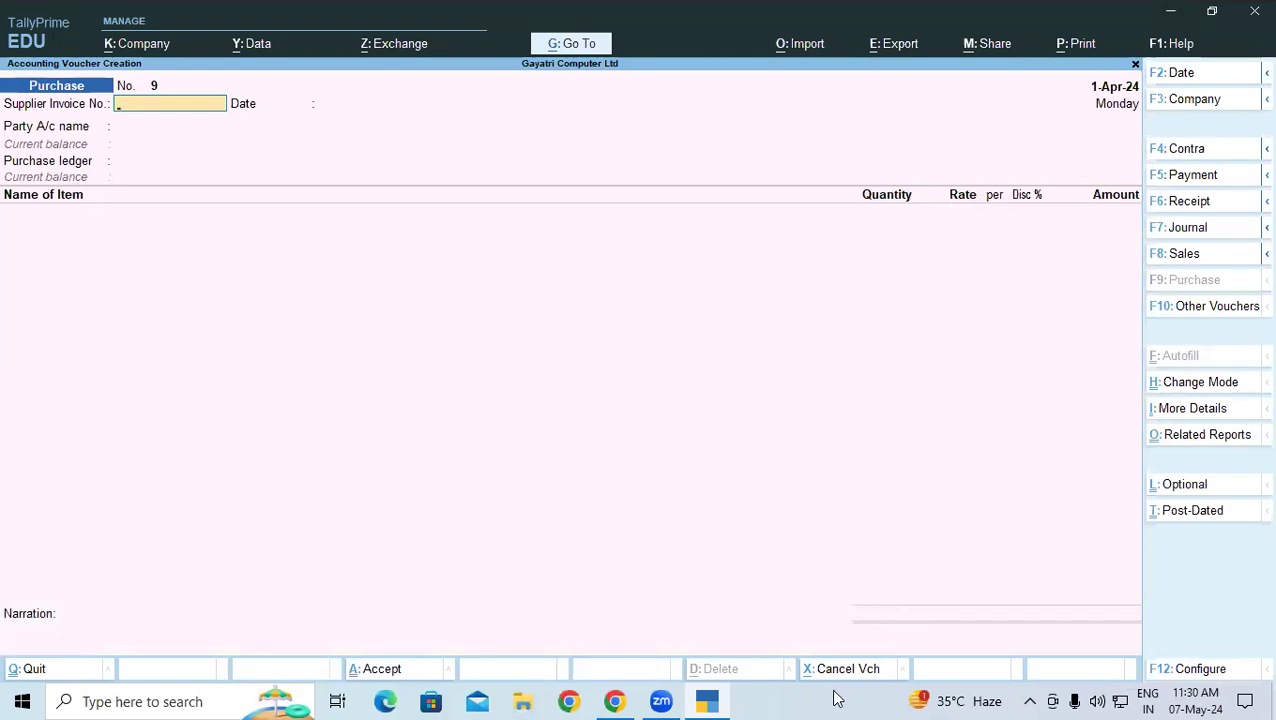
- Switch to the PDF notes in Chrome and find exercise 8 on page 50, the Acer C120 DCP Projector purchase with scheme discount
click(614, 701)
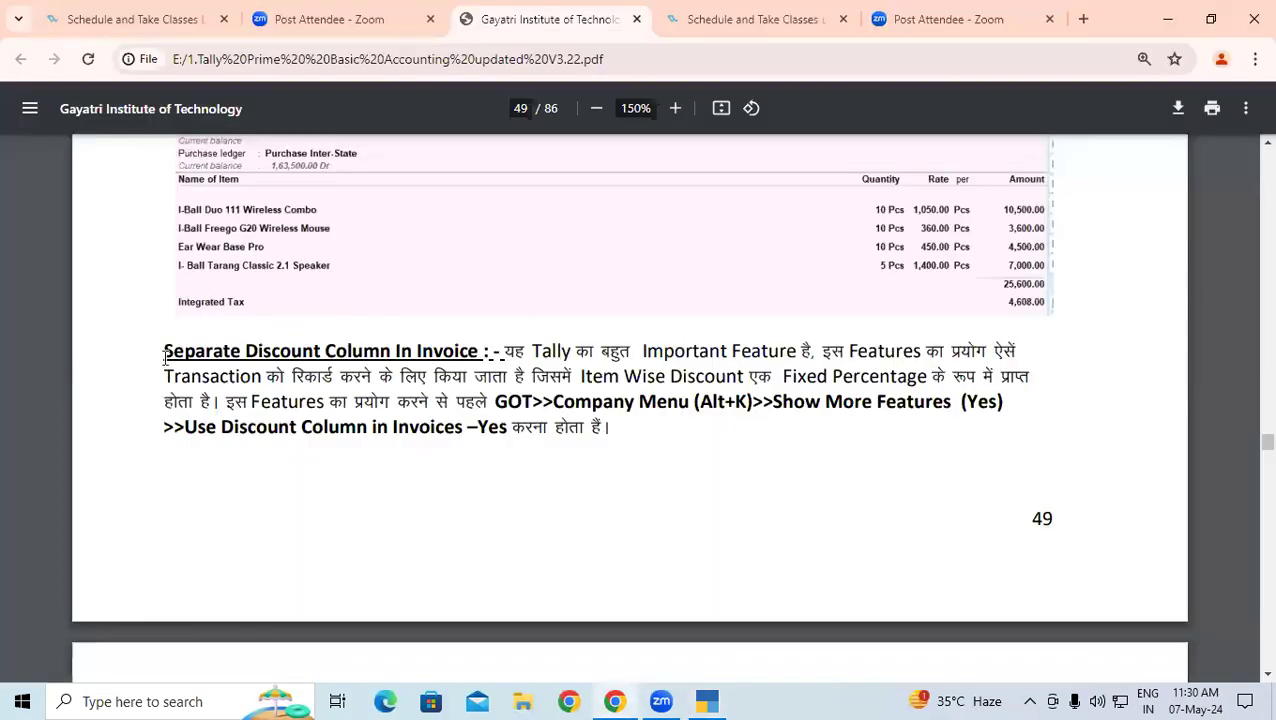
drag(163, 350, 634, 402)
scroll(646, 440, down, 1)
scroll(644, 438, down, 6)
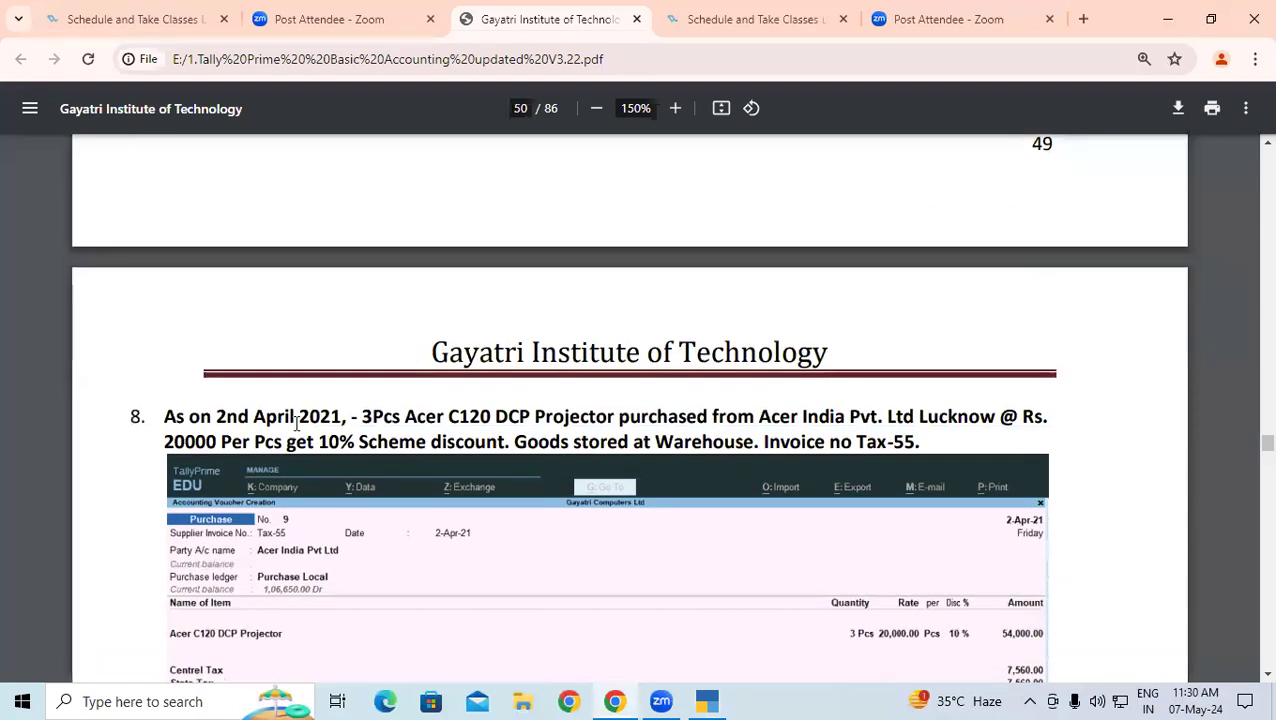
- Read exercise 8 in the PDF notes for the purchase date, scheme discount, storage location and invoice number
drag(165, 419, 343, 413)
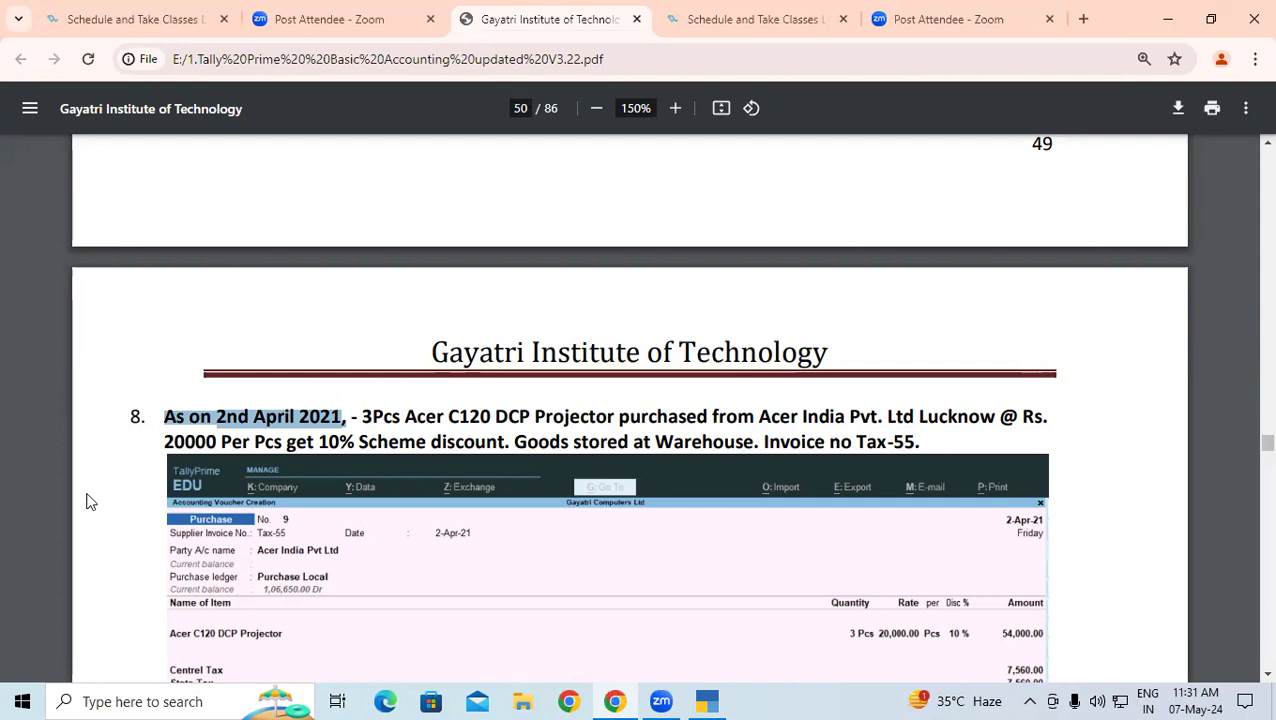
drag(255, 442, 323, 441)
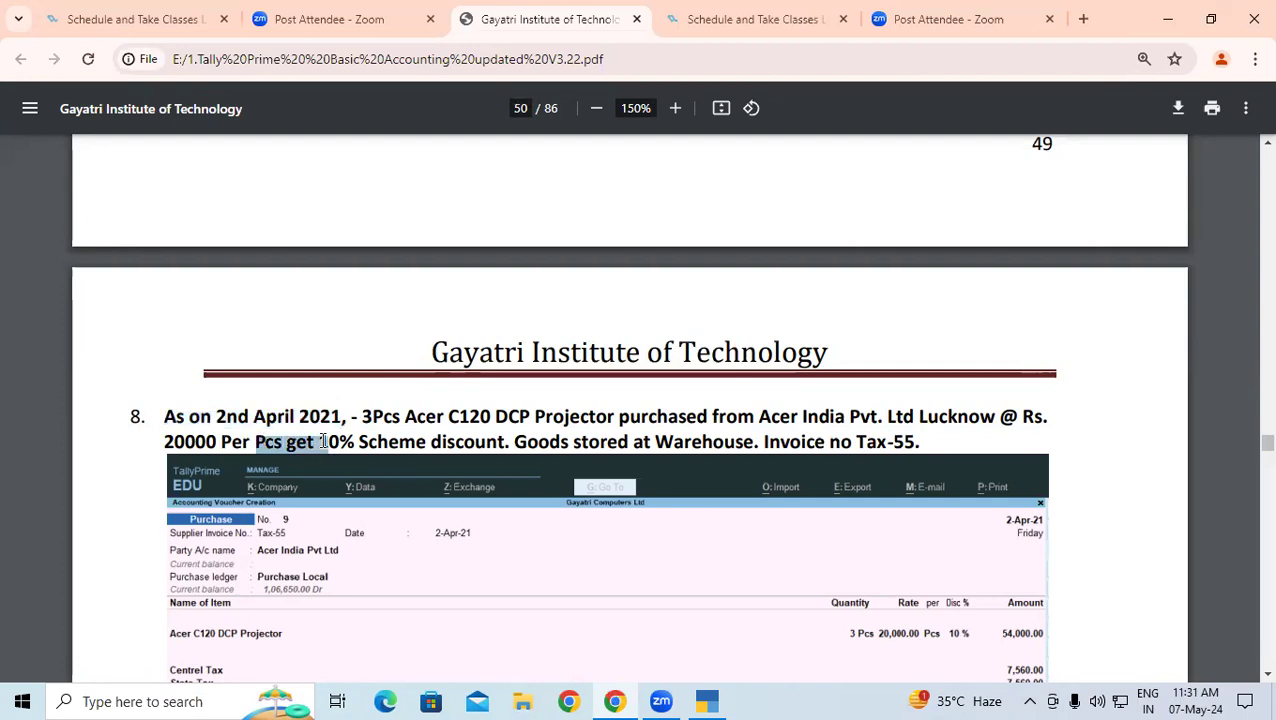
click(349, 442)
drag(309, 441, 852, 445)
click(733, 437)
drag(856, 443, 917, 443)
- Switch to TallyPrime and enter supplier invoice number Tax-55 dated 1-Apr-24 in the purchase voucher
click(707, 701)
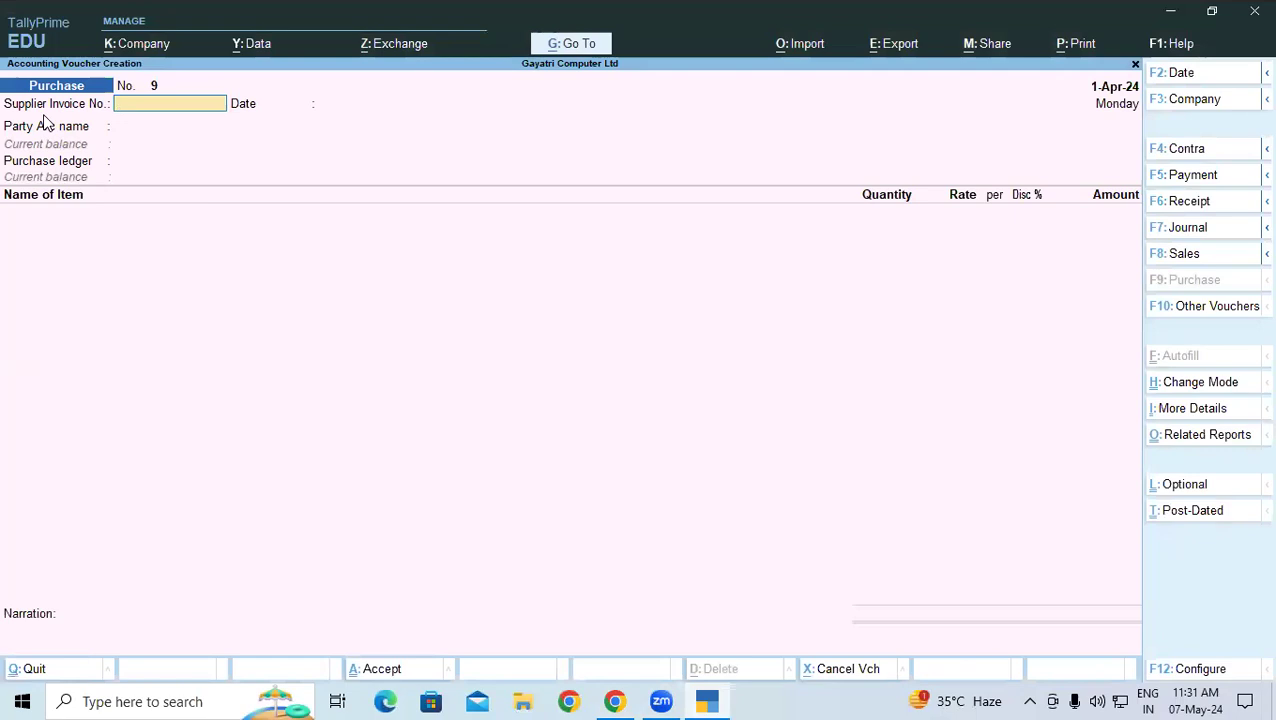
text(Tax-55)
key(Return)
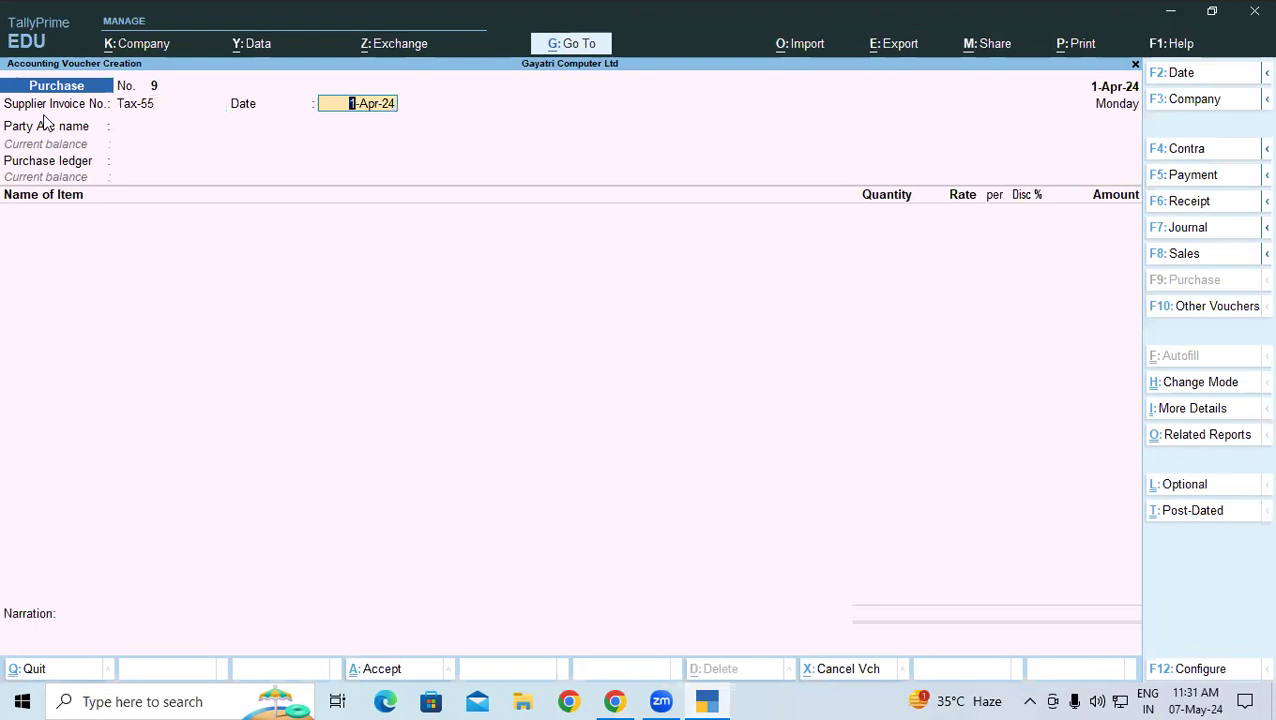
key(Return)
- Set the party account to Acer India Pvt Ltd, leaving its receipt details blank, and choose Purchase Local as the purchase ledger
key(alt+Tab)
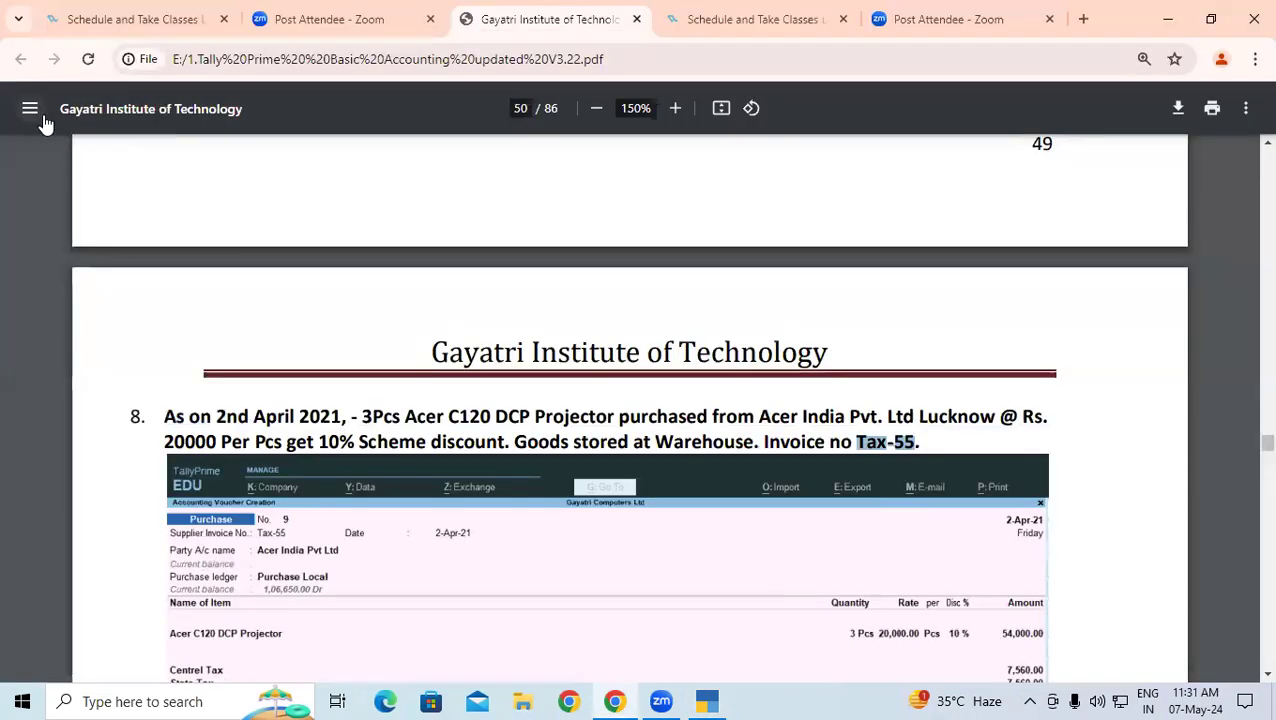
key(alt+Tab)
text(A)
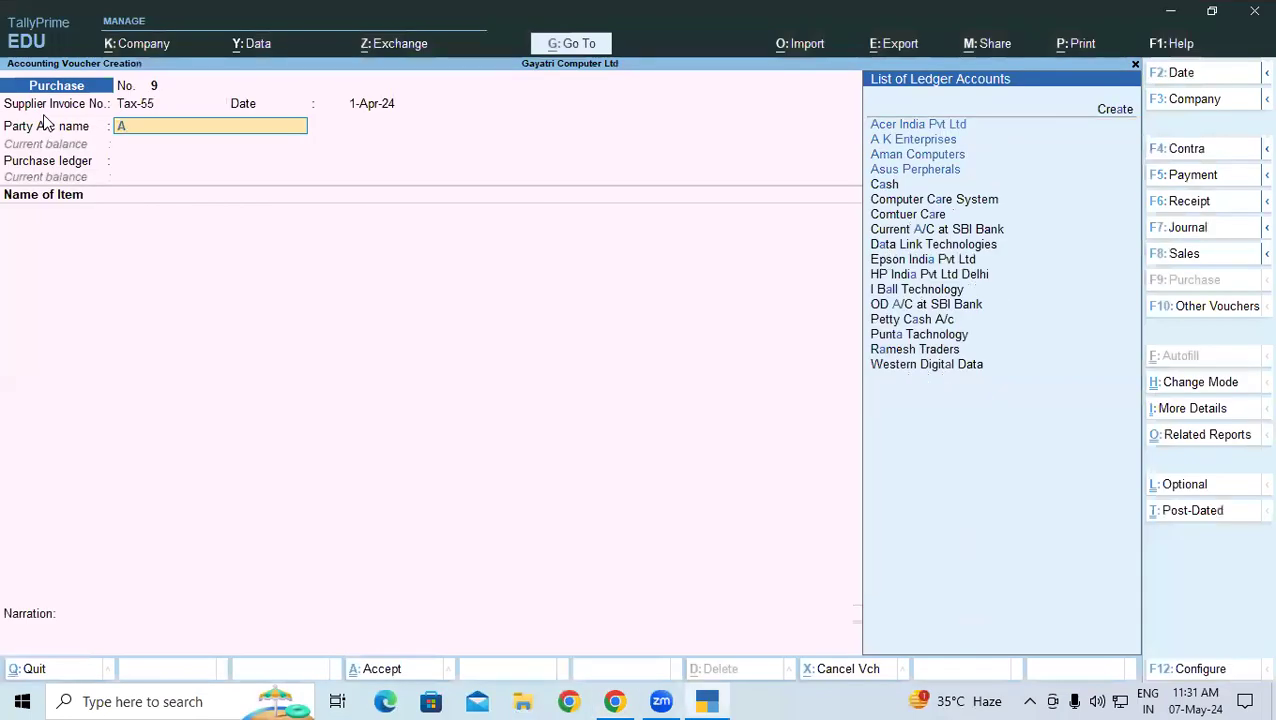
key(Return)
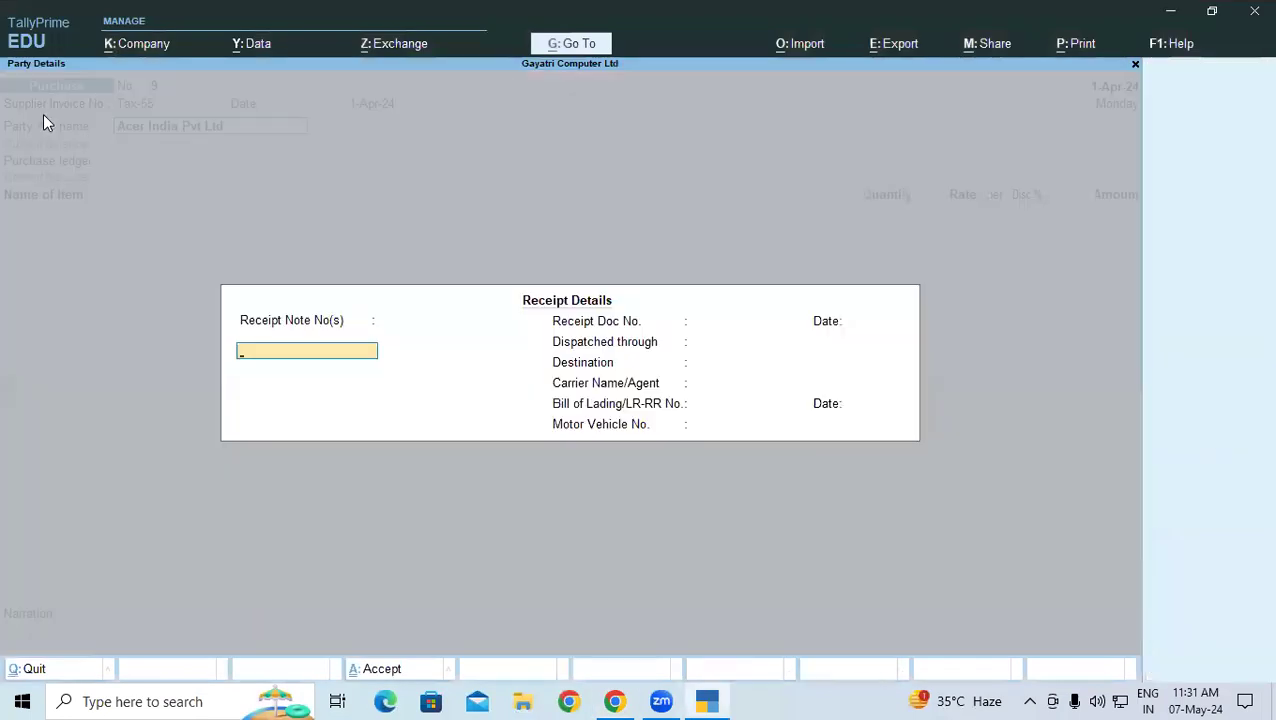
key(Return)
key(Return)
key(Return)
key(Return)
key(Return)
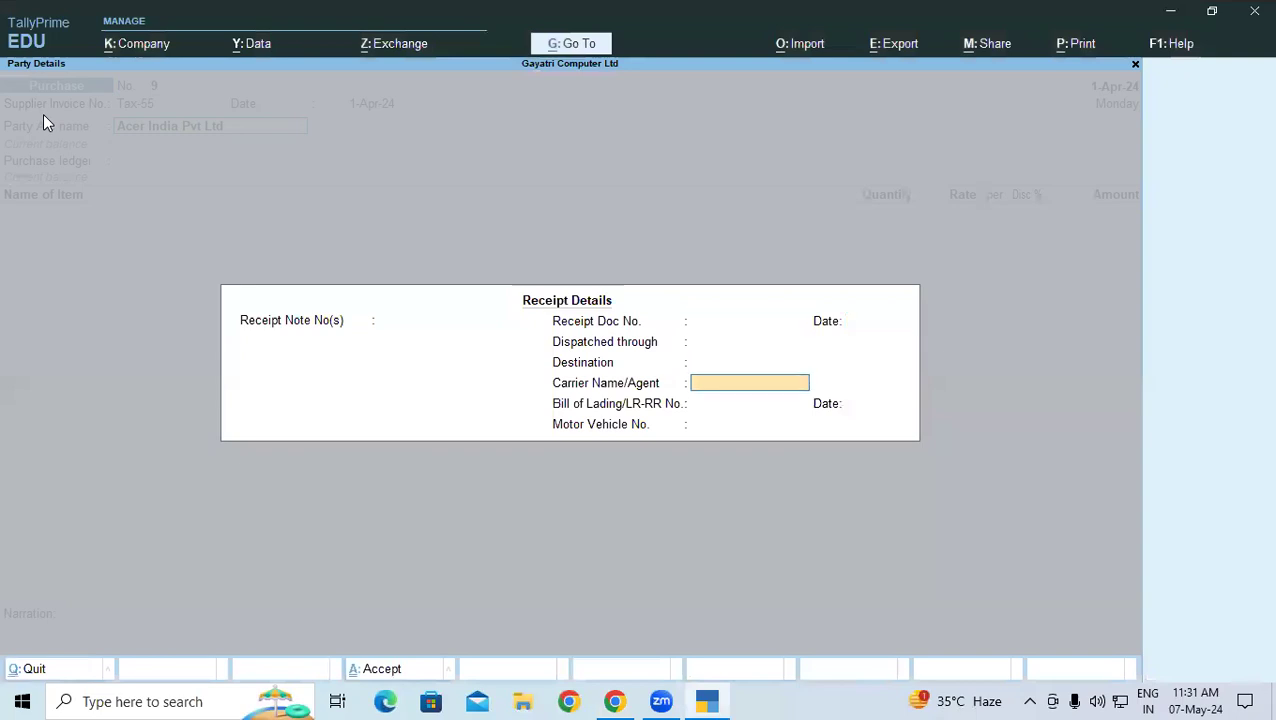
key(Return)
key(Return)
key(Return)
key(Return)
key(Return)
key(Return)
key(Return)
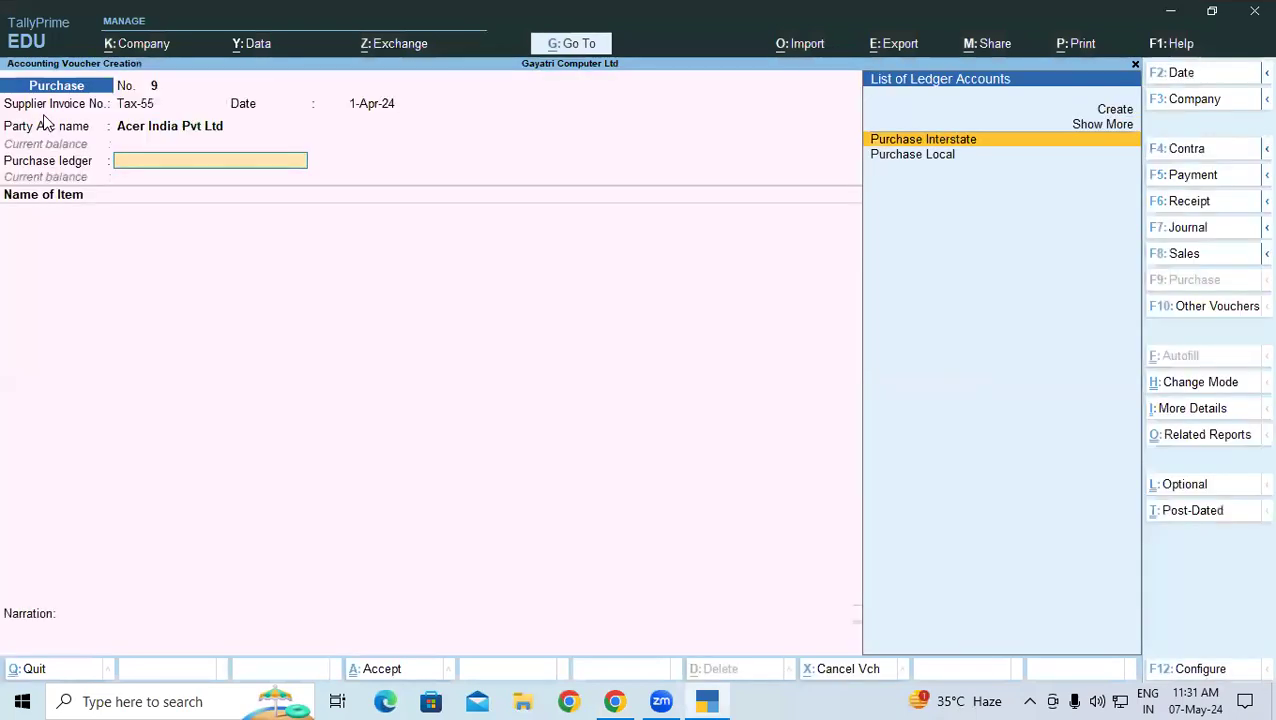
key(Down)
key(Return)
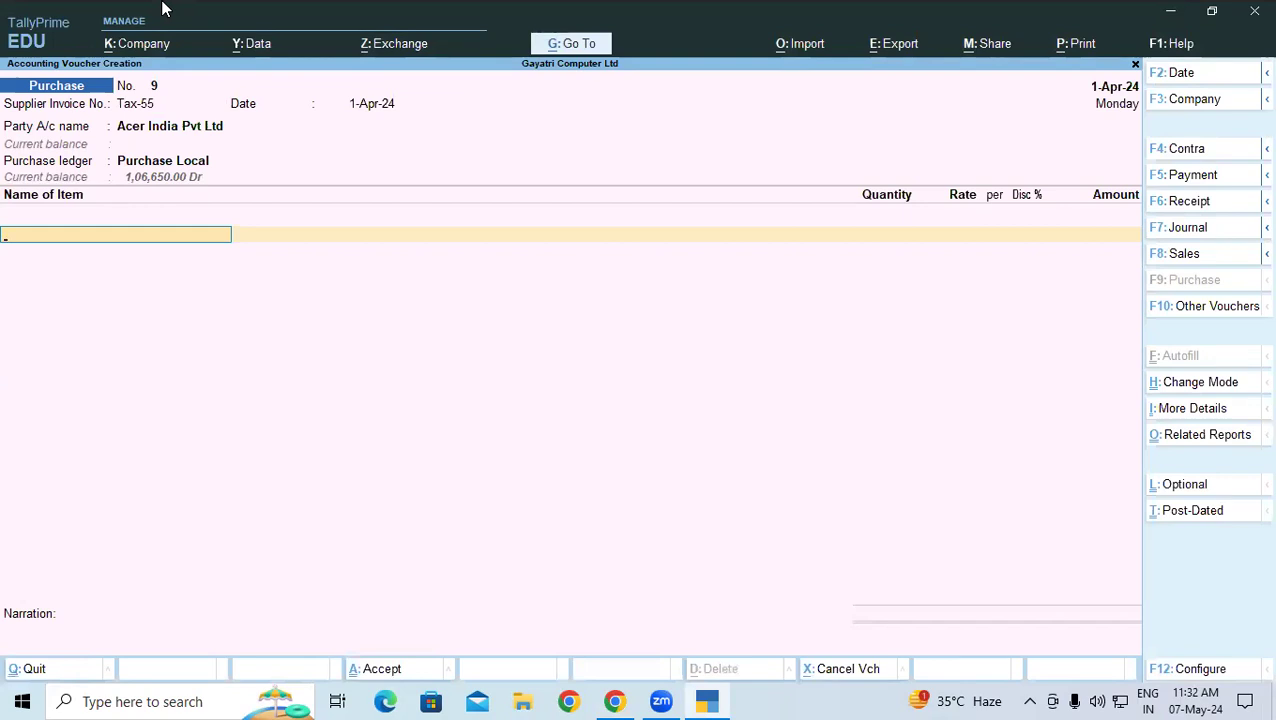
- Add the stock item Acer C120 DCP Projector, choose Warehouse as its godown, and return to the item name
text(Ac)
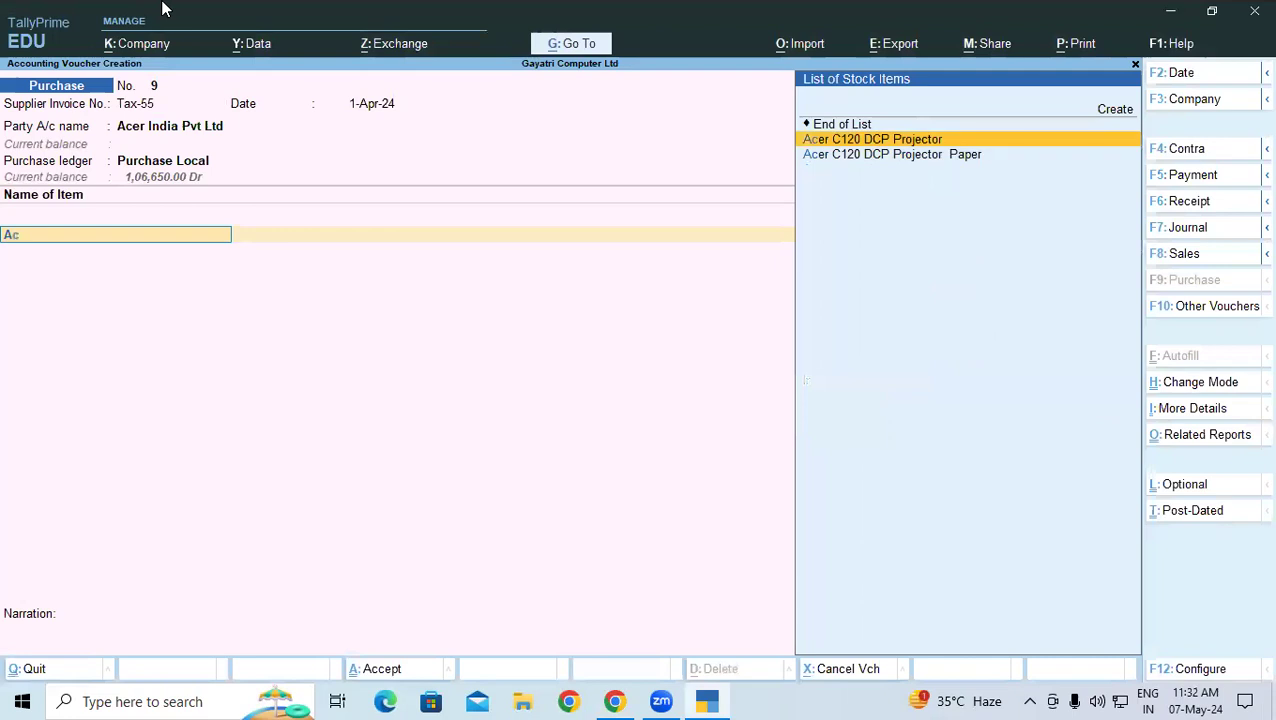
key(Return)
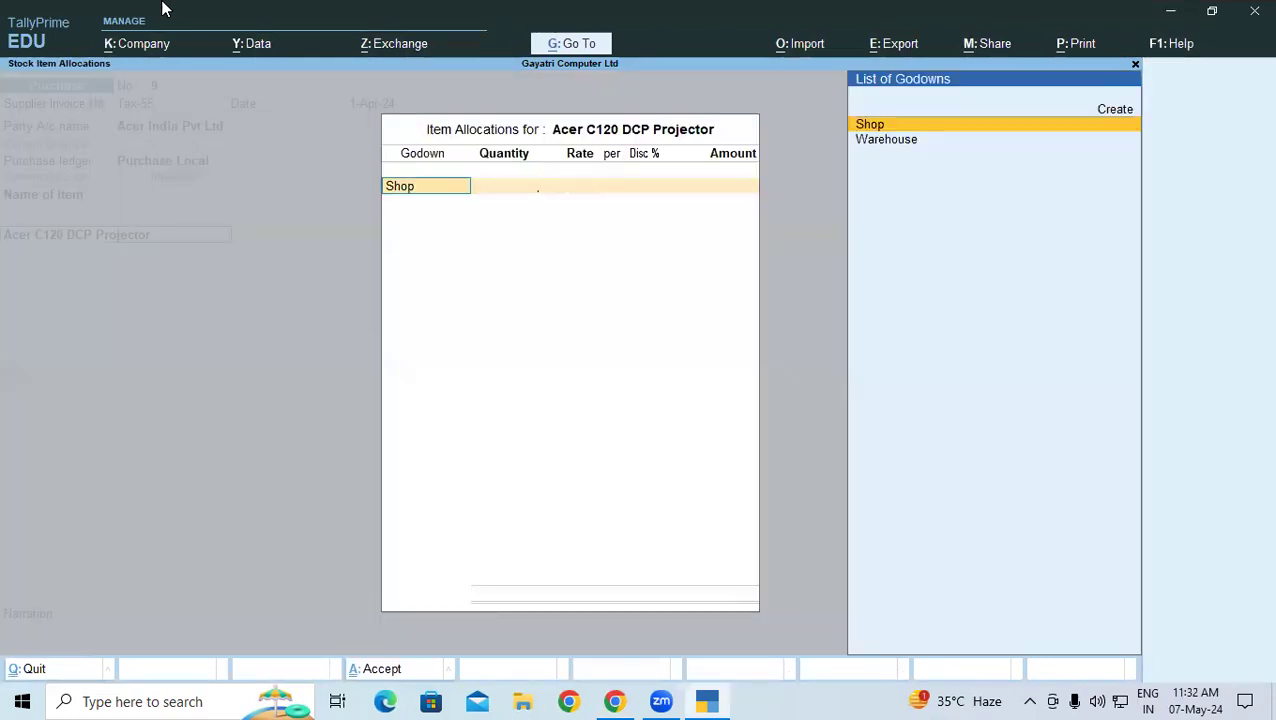
key(BackSpace)
key(Up)
key(Down)
key(Down)
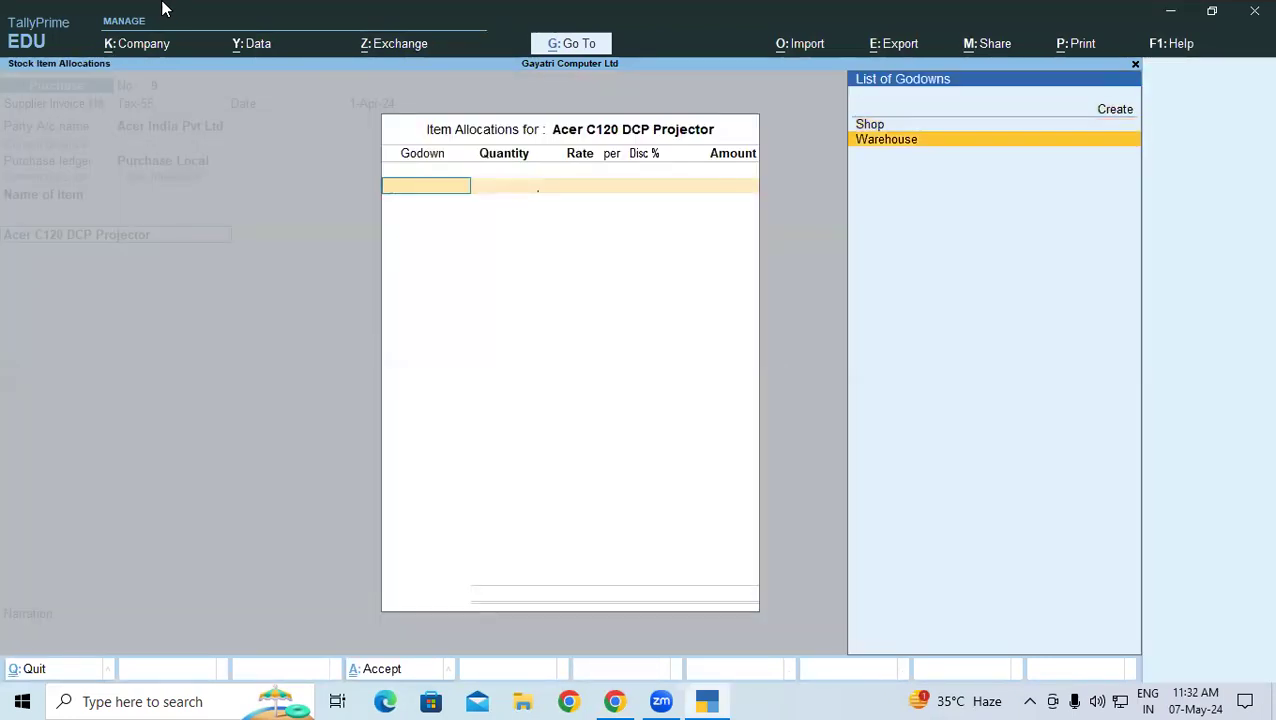
key(Return)
key(BackSpace)
key(Escape)
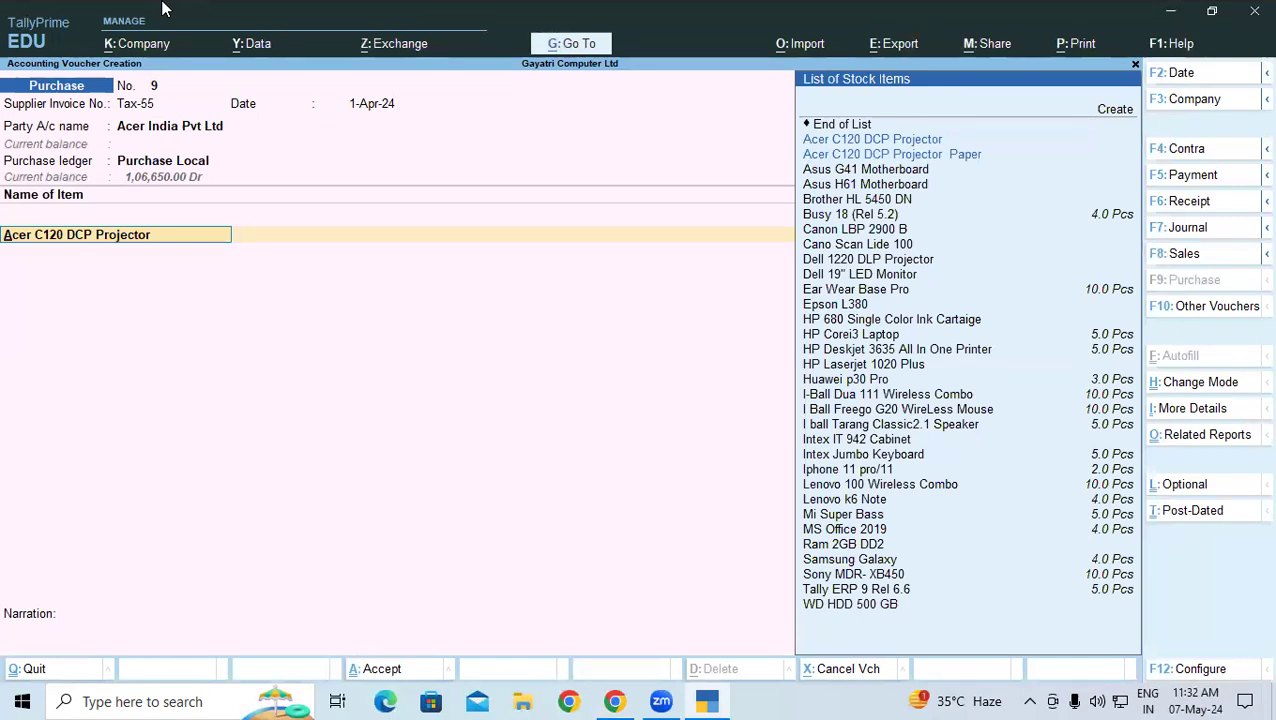
- Calculate the discount per piece as 20000*10/100 in the built-in calculator, and return to the voucher
key(ctrl+n)
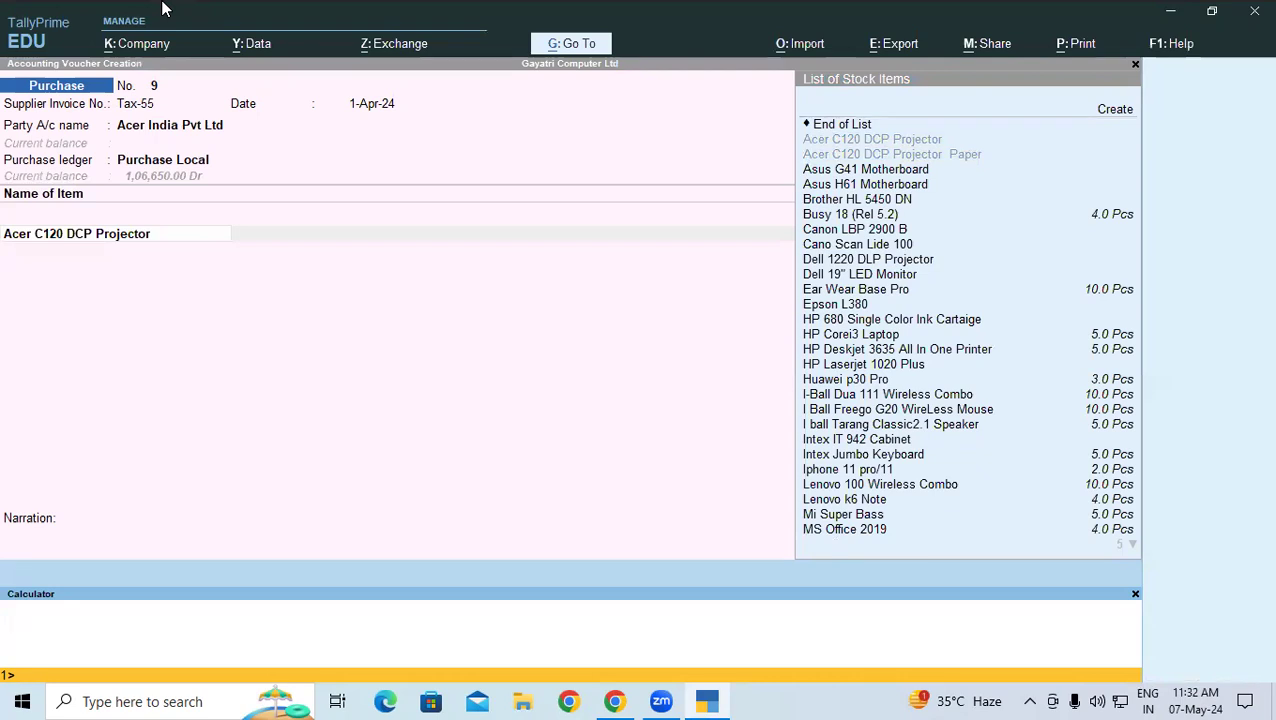
text(20000*10/100)
key(Return)
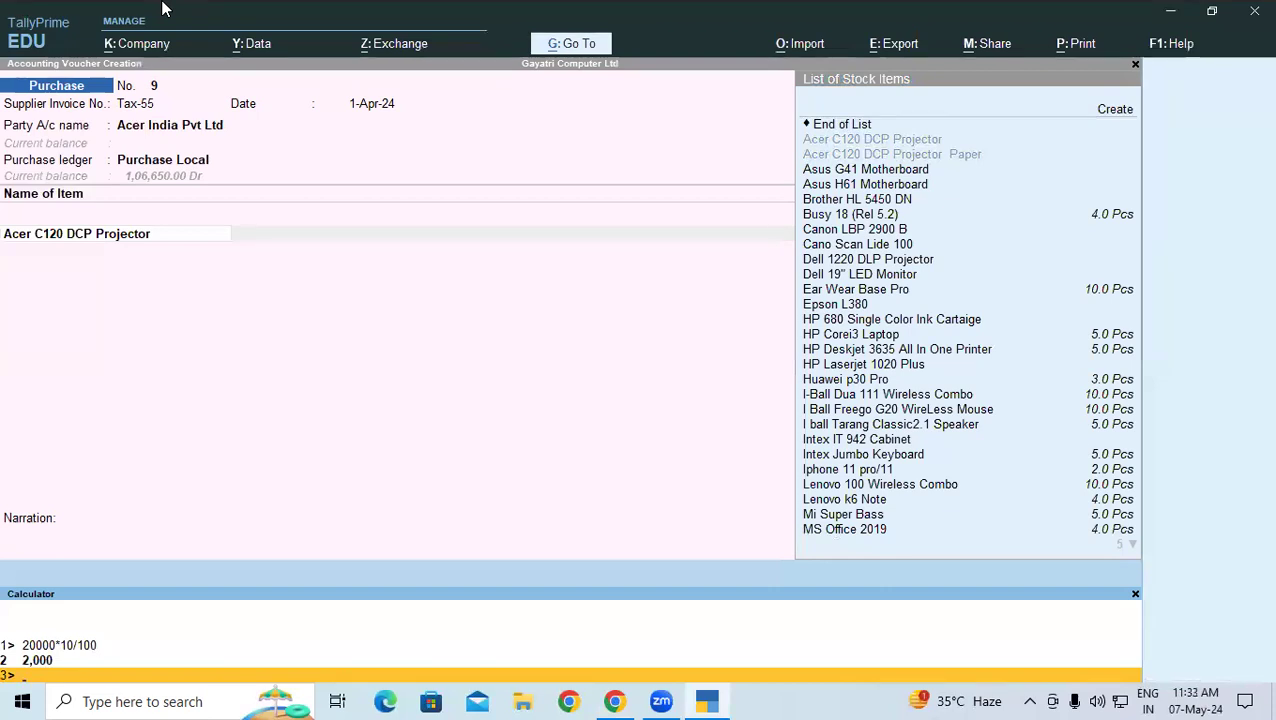
key(ctrl+m)
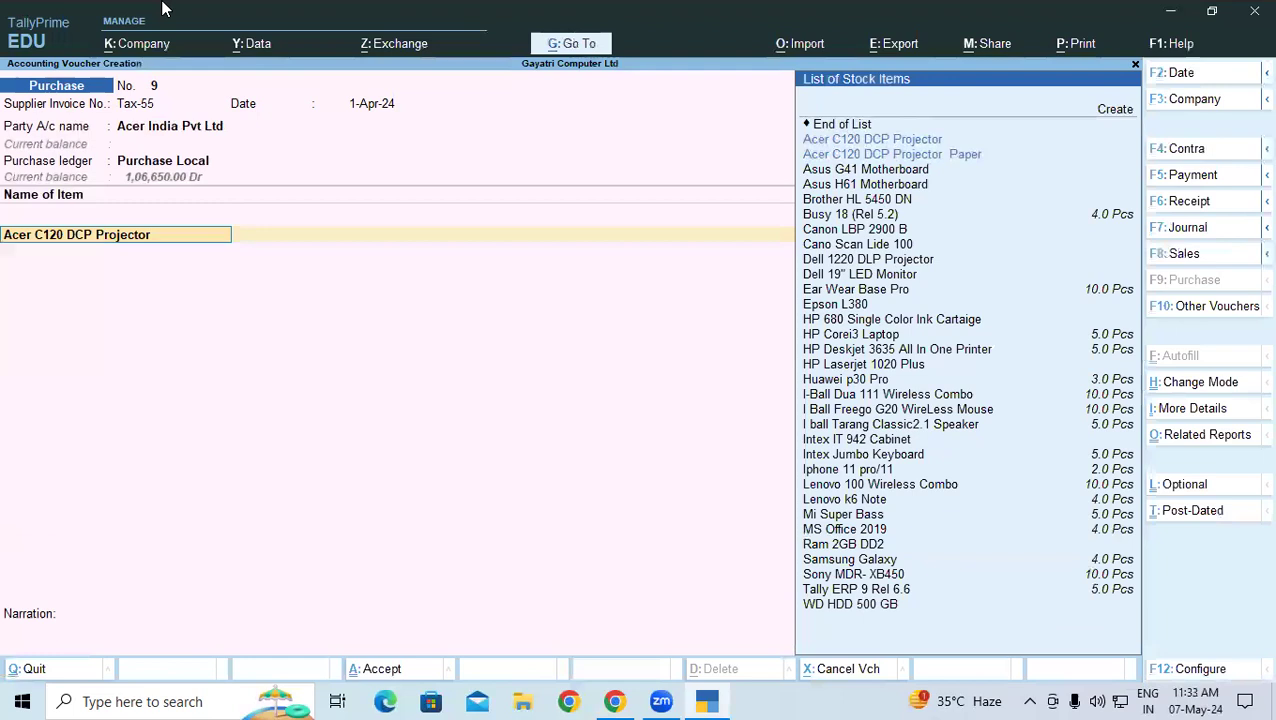
- Allocate 3 Pcs of the Acer projector in Warehouse at rate 20,000 with a 10% discount, and accept the item line
key(Return)
text(3)
key(Return)
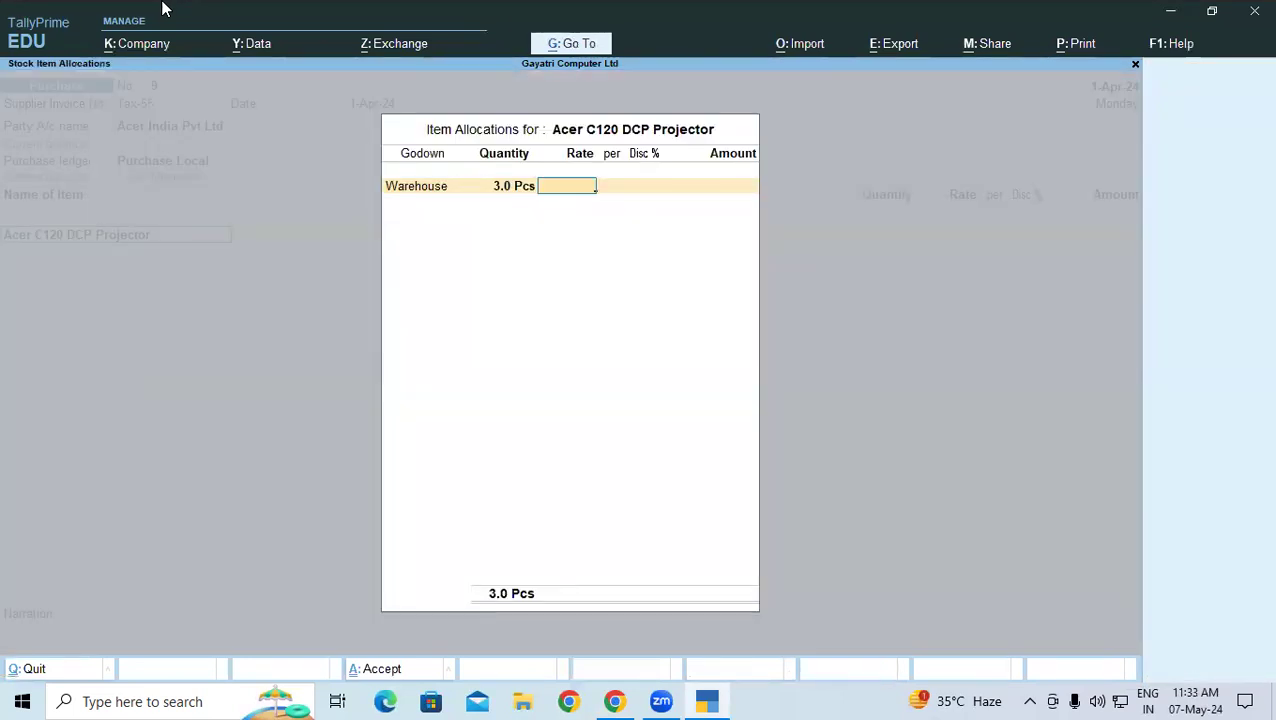
text(20,000)
key(Return)
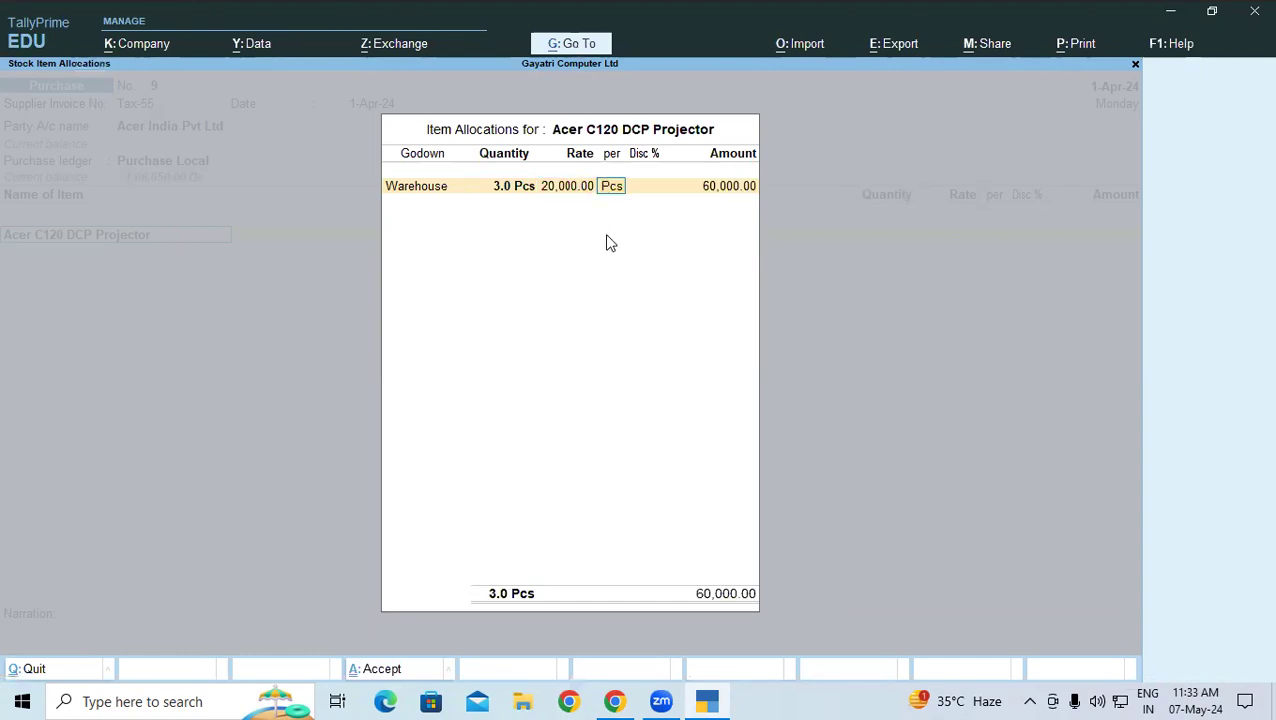
key(Return)
text(10)
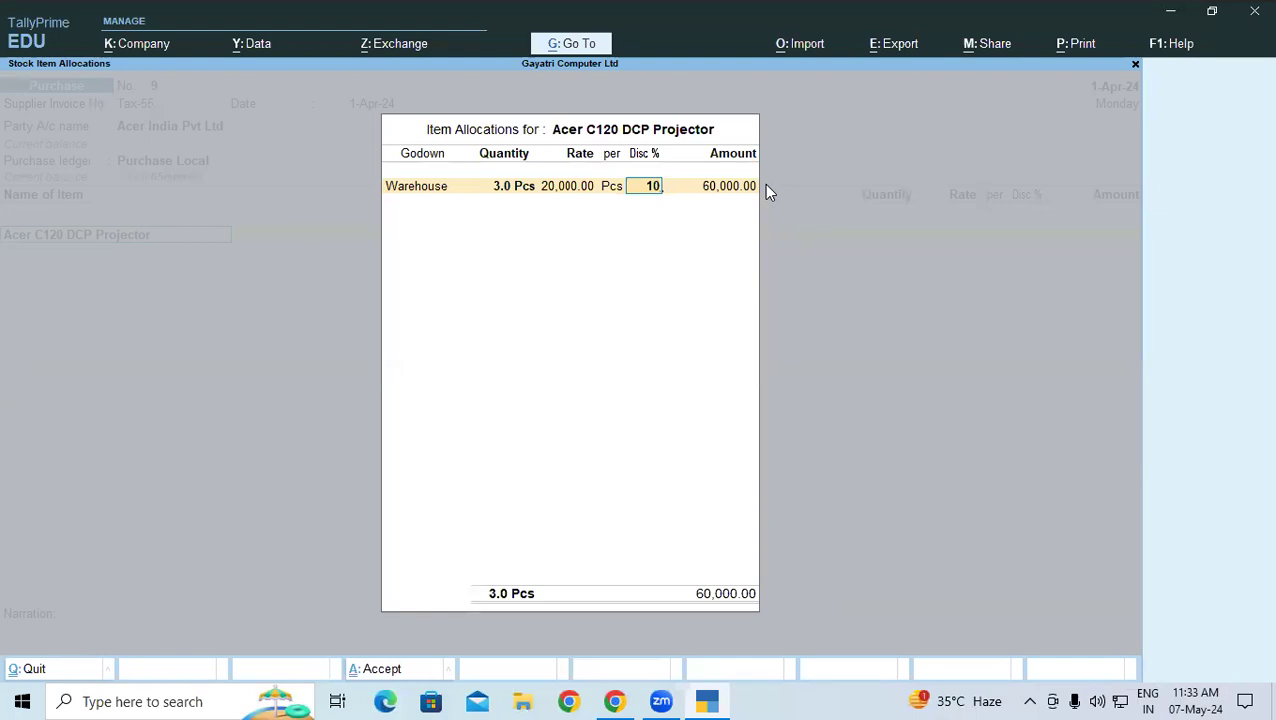
key(Return)
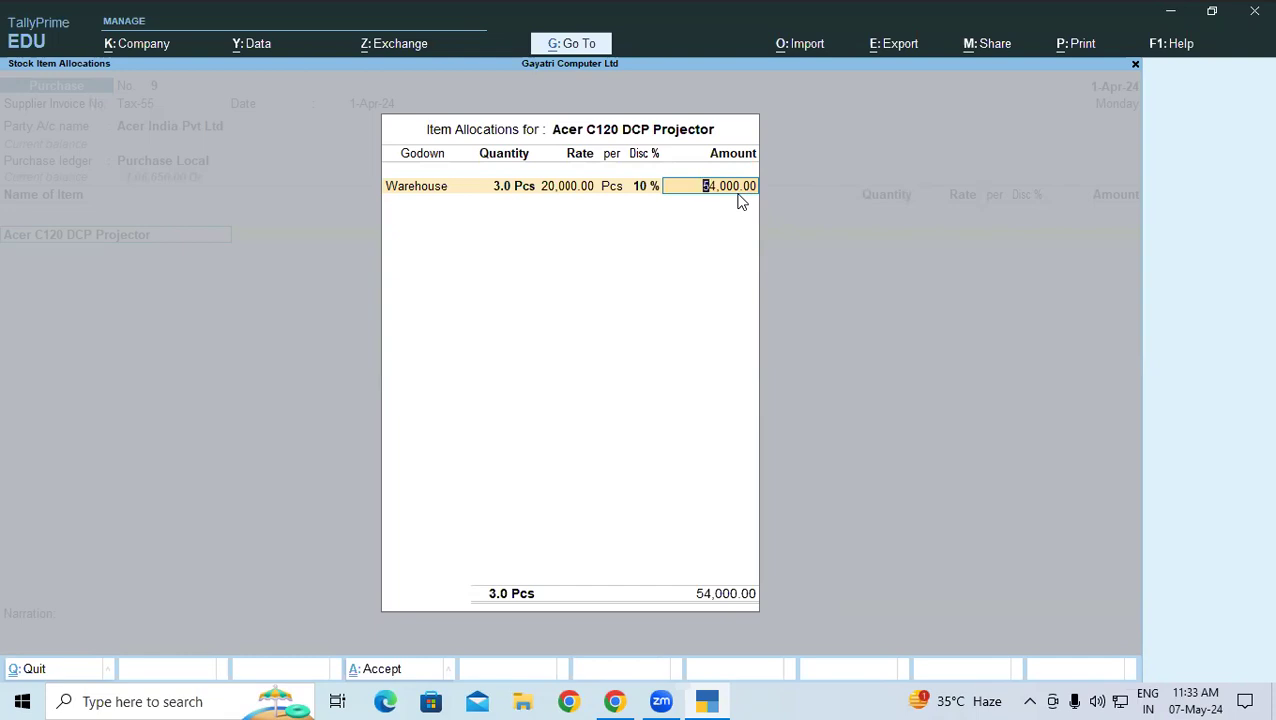
key(Return)
key(Return)
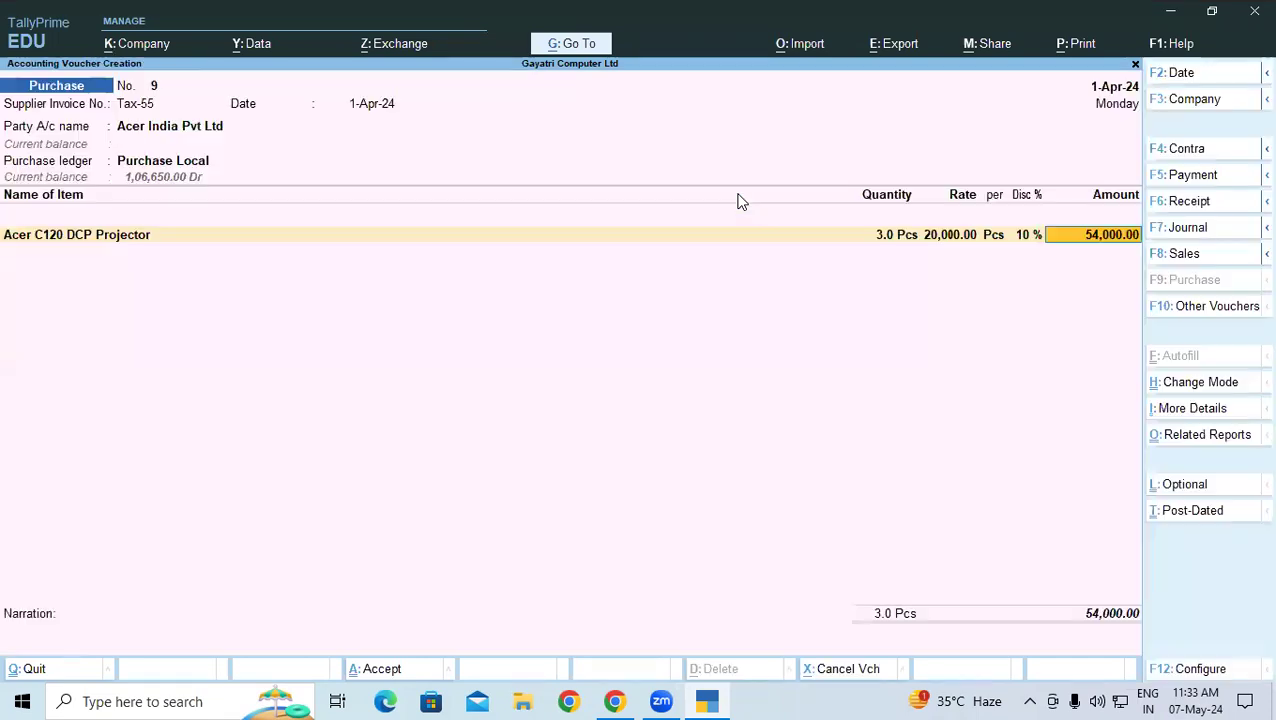
key(Return)
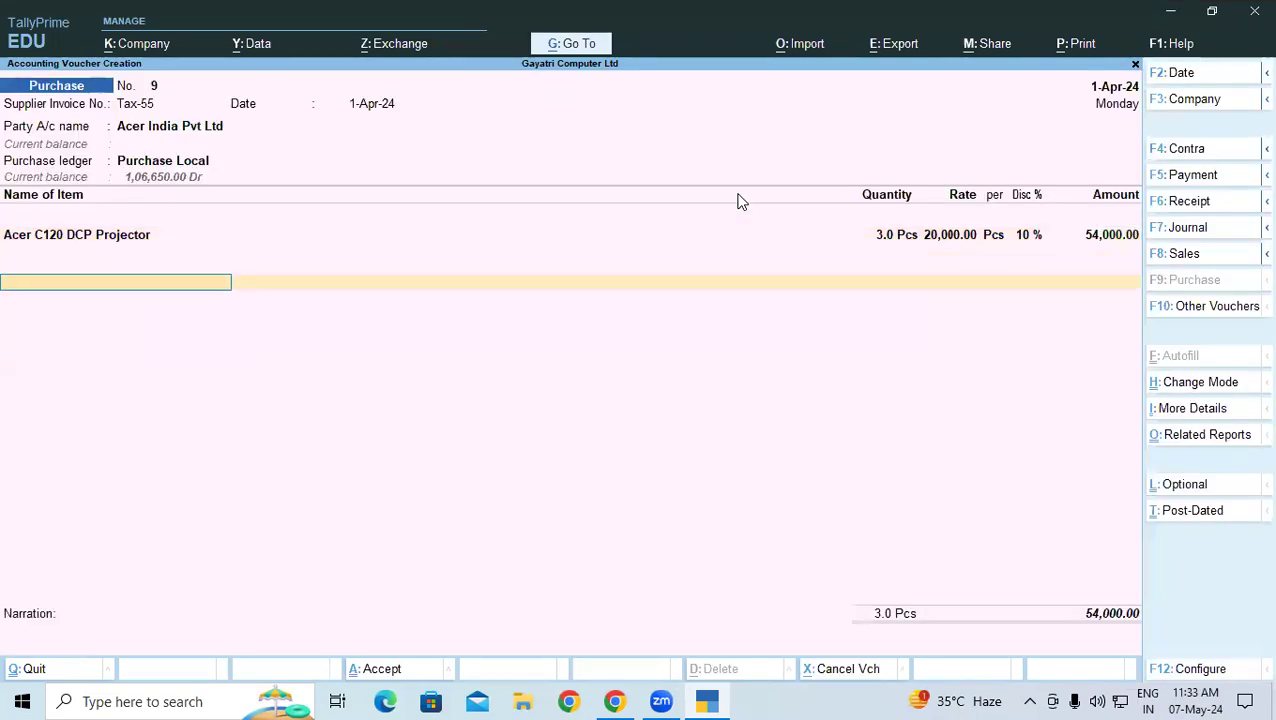
- Add the Central Tax and State Tax ledgers below the projector item
text(ce)
key(Return)
key(Return)
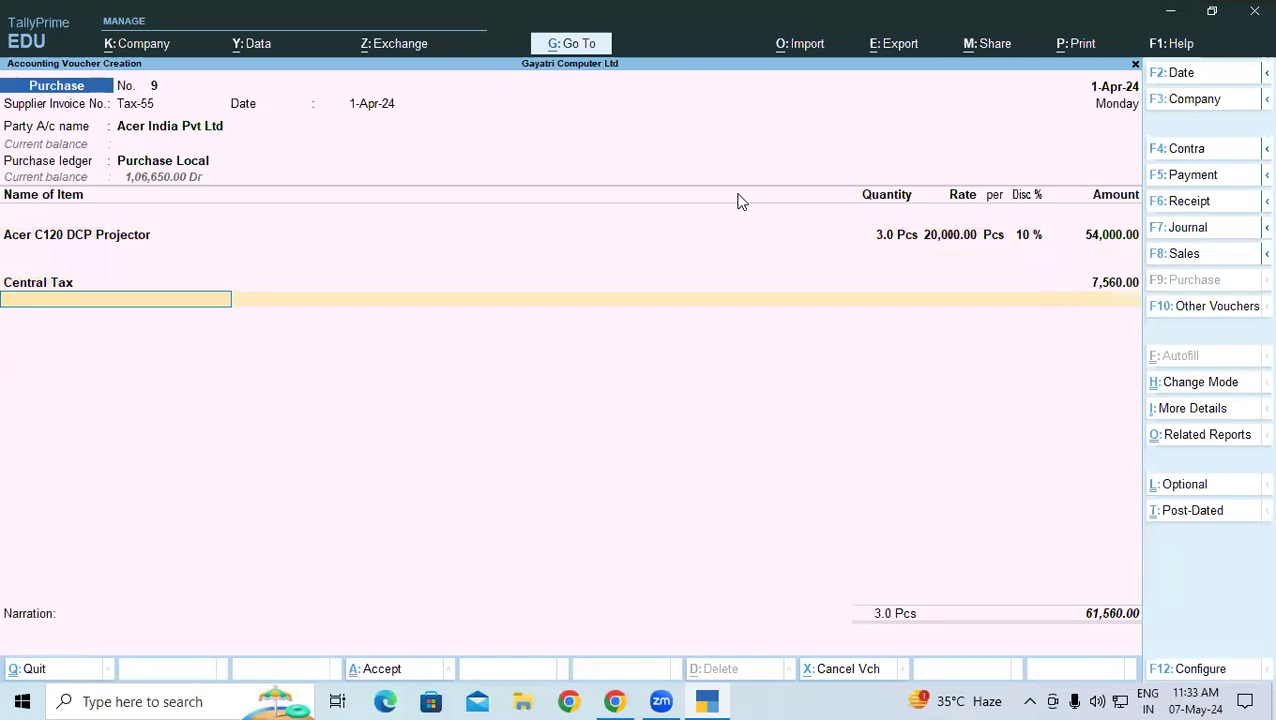
text(St)
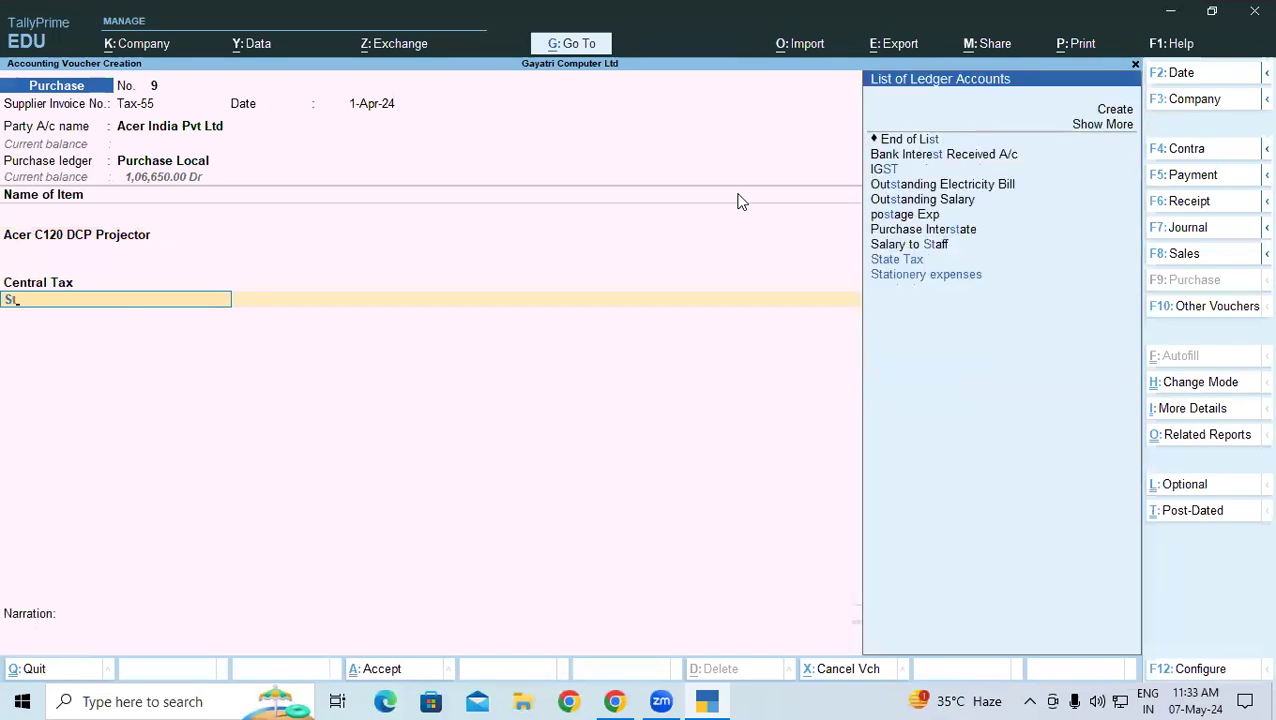
key(Return)
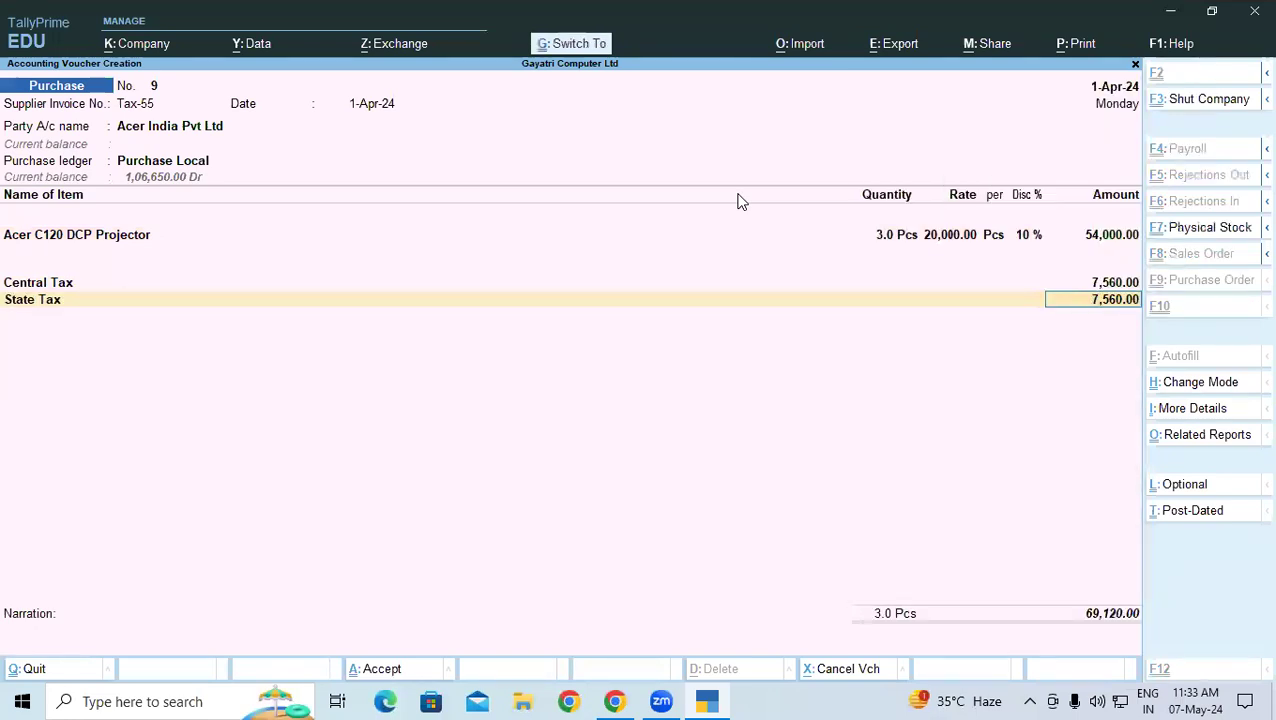
- Check the taxes and total invoice value against exercise 8 in the PDF notes, and save the purchase voucher
key(alt+Tab)
scroll(660, 298, down, 1)
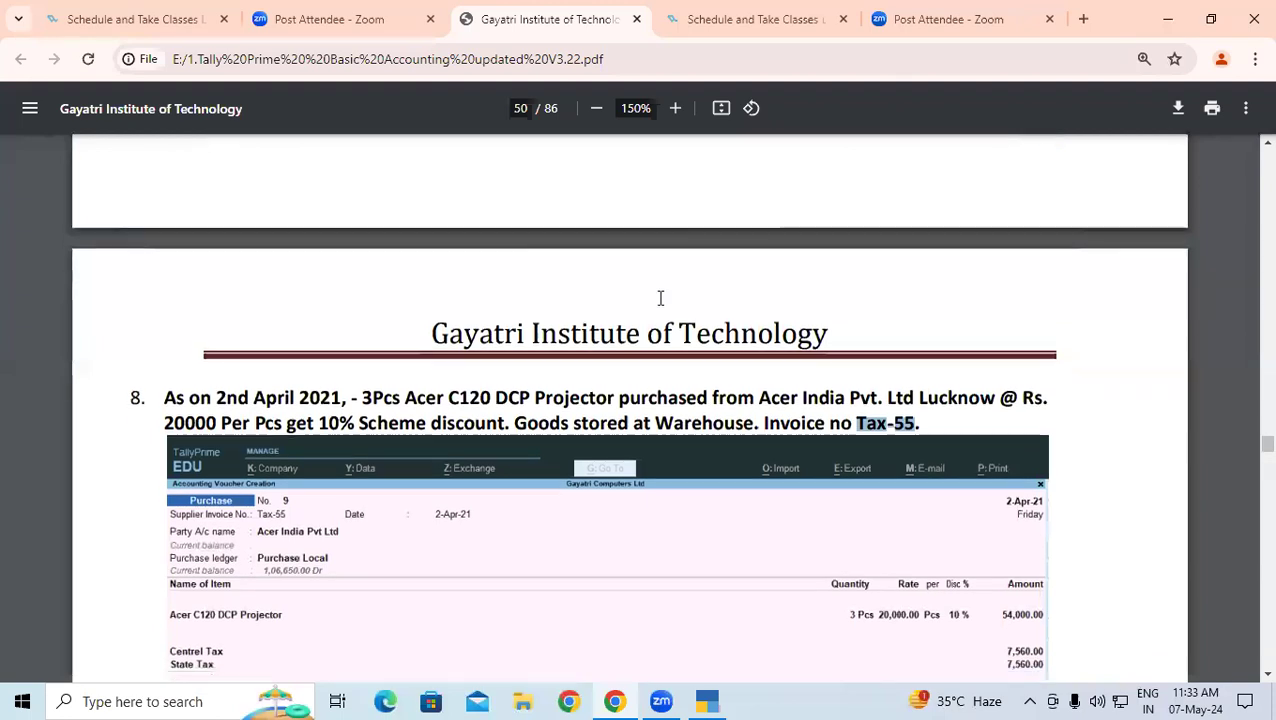
scroll(337, 453, down, 2)
drag(510, 522, 998, 532)
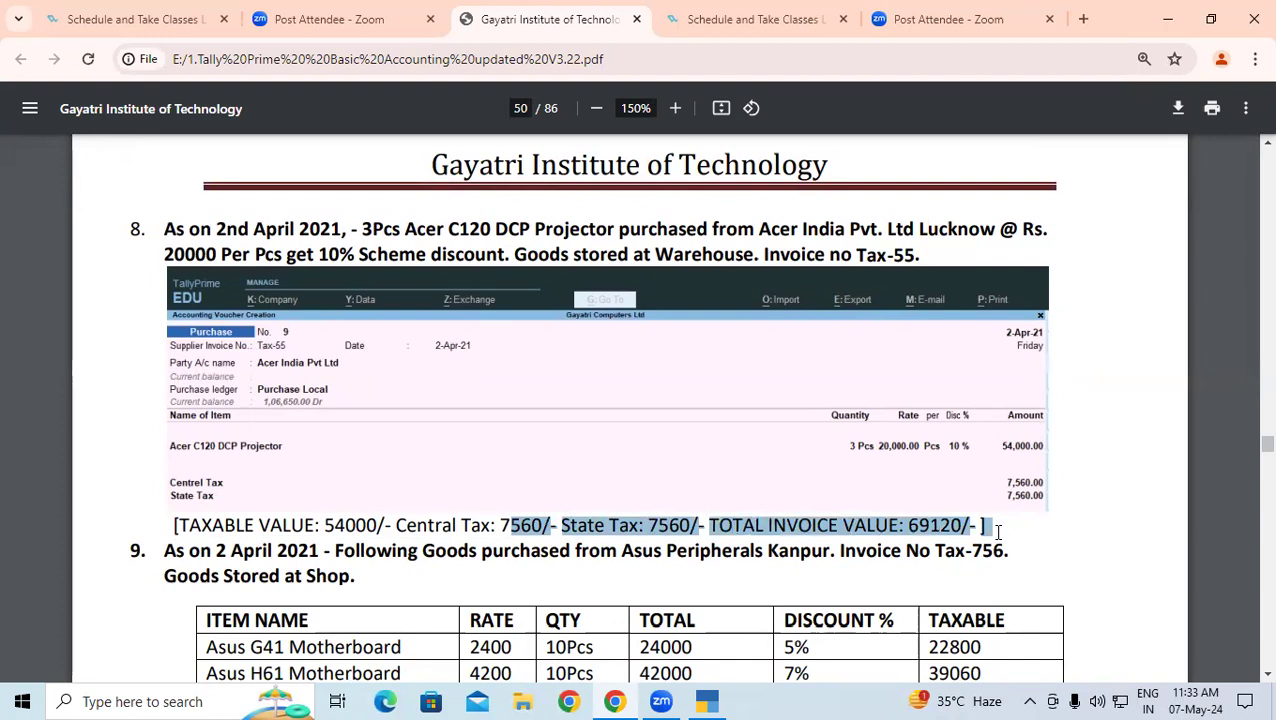
key(alt+Tab)
key(ctrl+a)
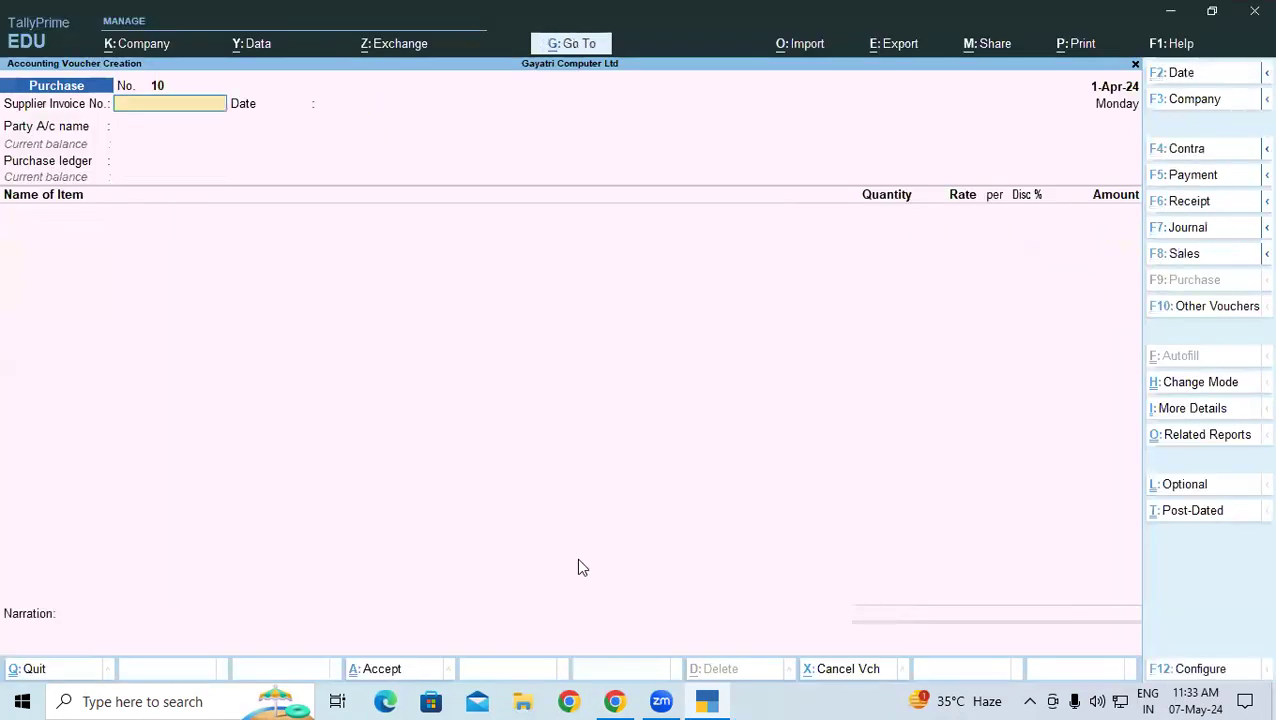
- Switch to the PDF notes in Chrome and read exercise 9, the Asus Peripherals motherboard purchase with item discounts
click(614, 701)
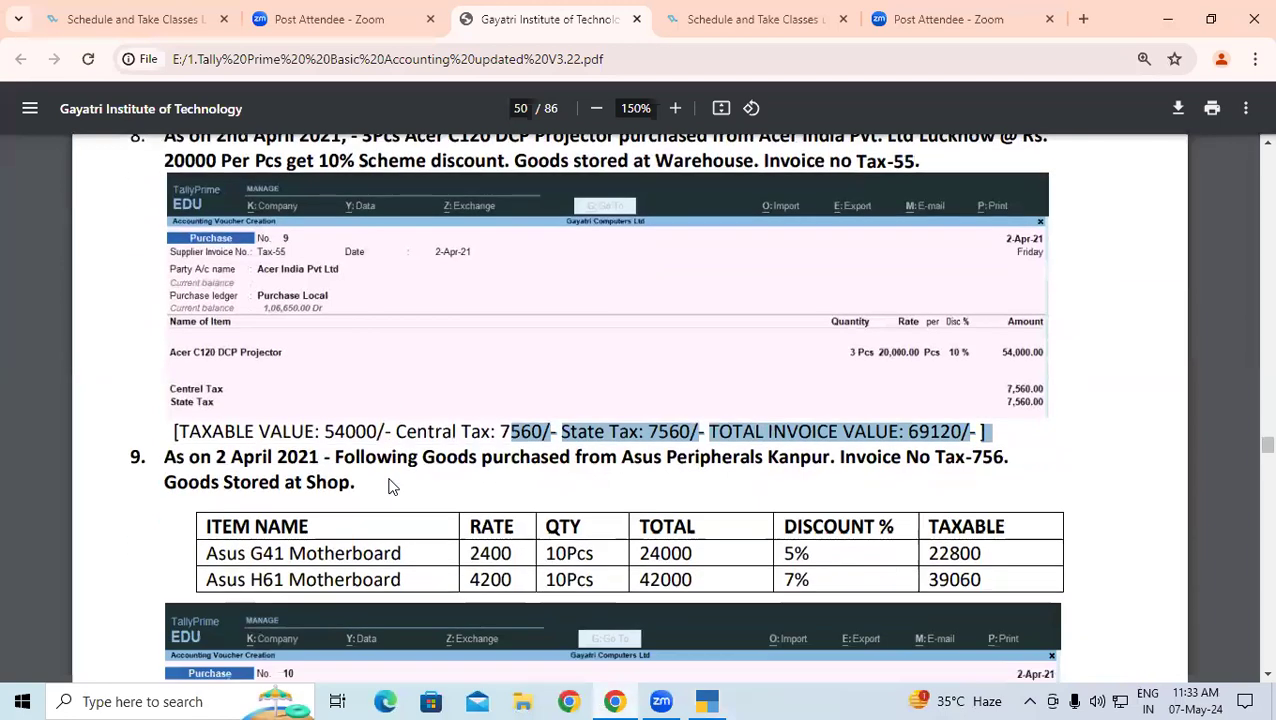
scroll(392, 487, down, 1)
drag(163, 425, 371, 451)
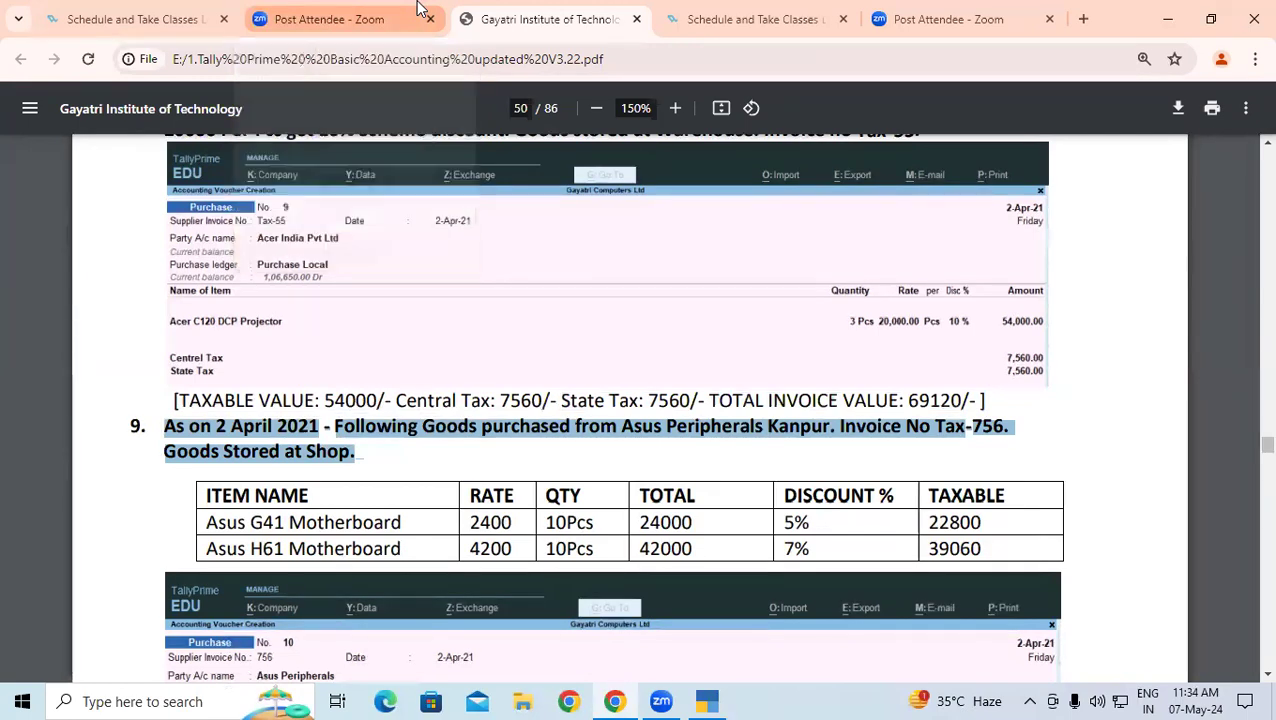
key(alt+Tab)
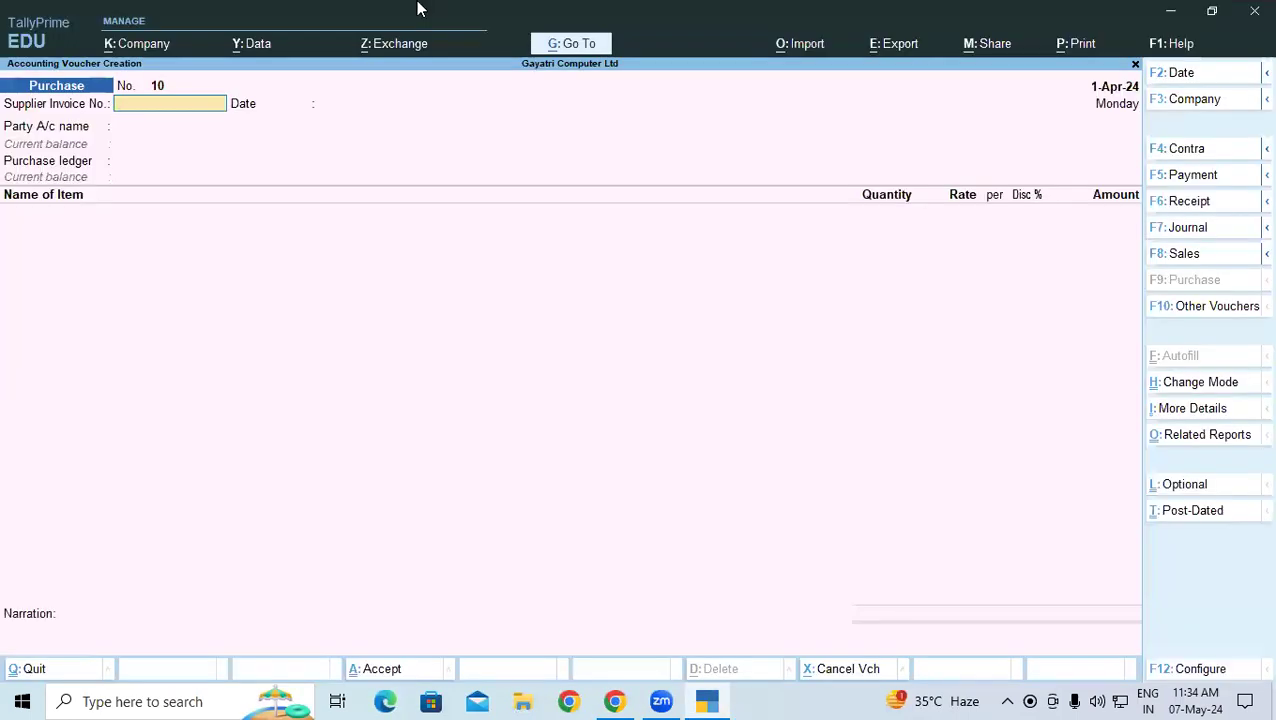
key(alt+Tab)
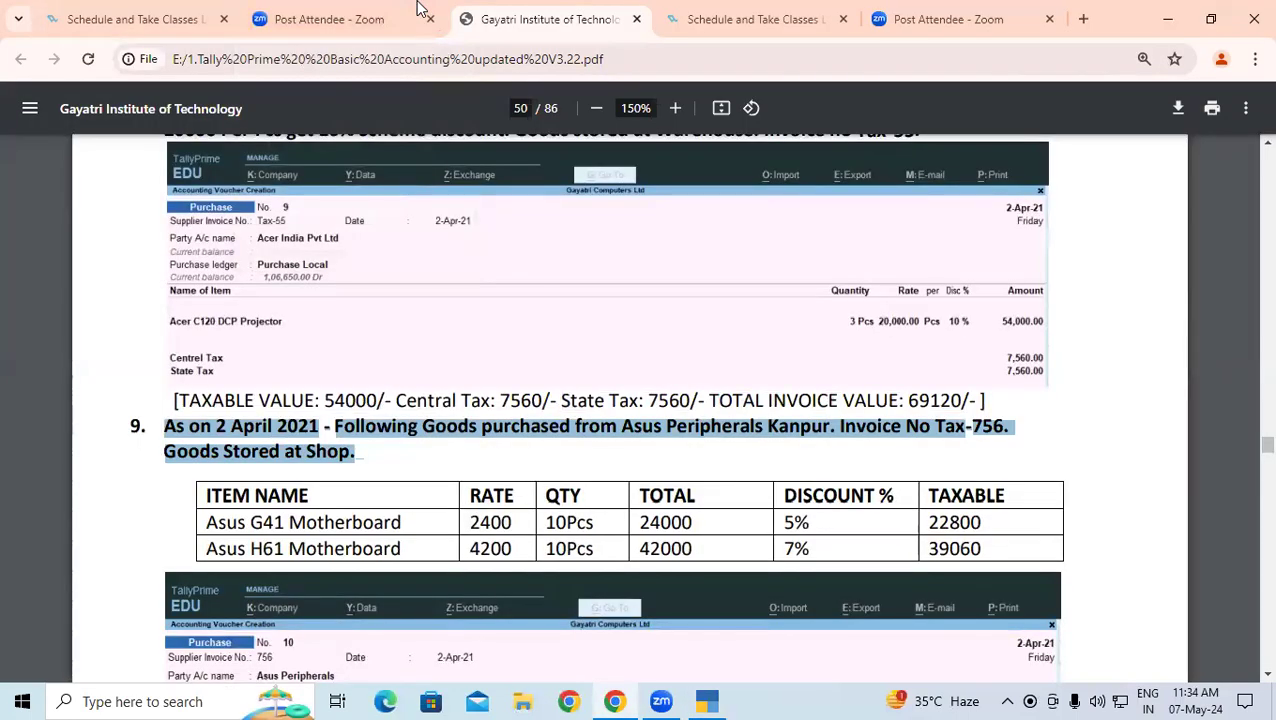
- In TallyPrime, enter supplier invoice number Tax-756 dated 1-Apr-24 in the new purchase voucher
key(alt+Tab)
text(Tax-756)
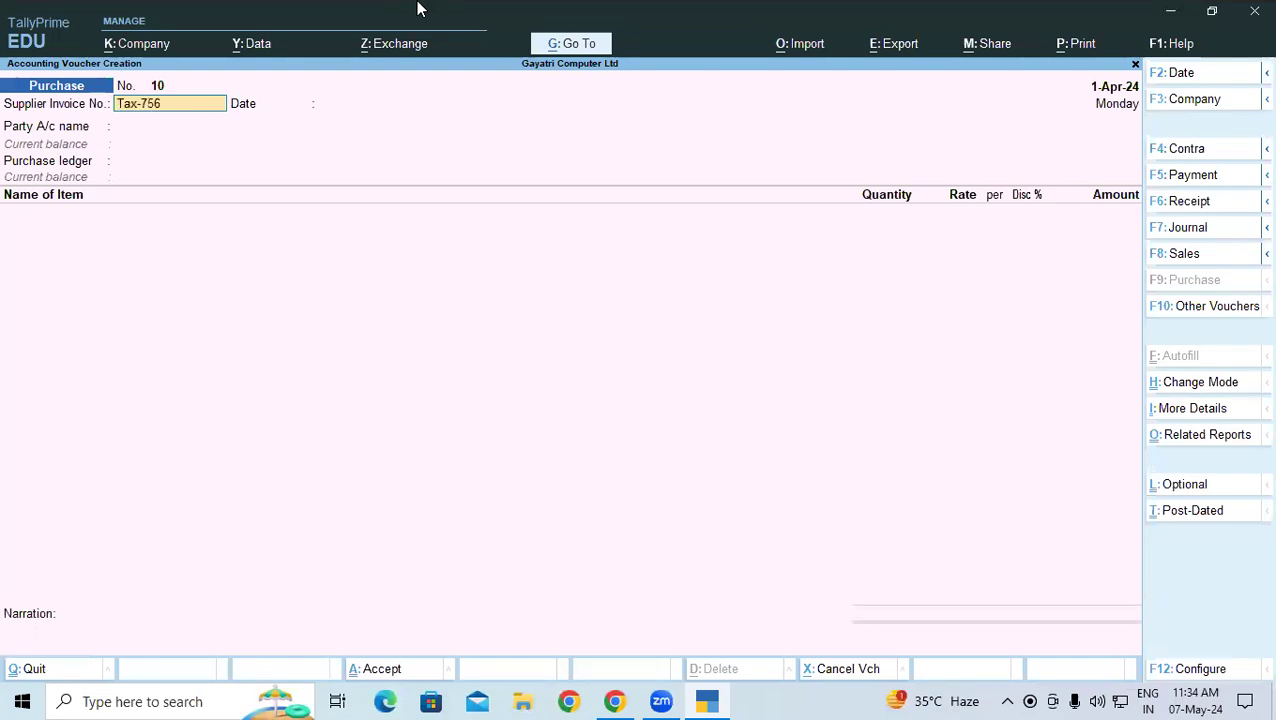
key(Return)
key(Return)
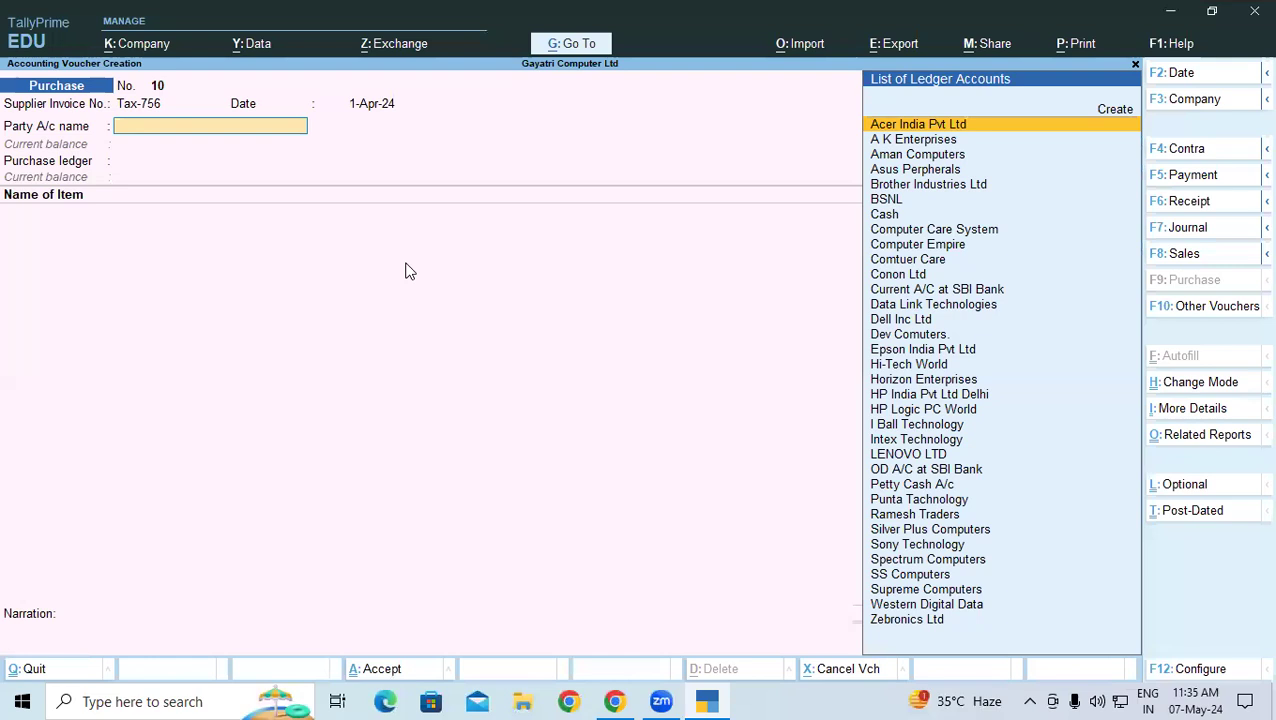
- Check the supplier in exercise 9 of the PDF notes, choose Asus Perpherals as the party account, and accept blank receipt details
key(alt+Tab)
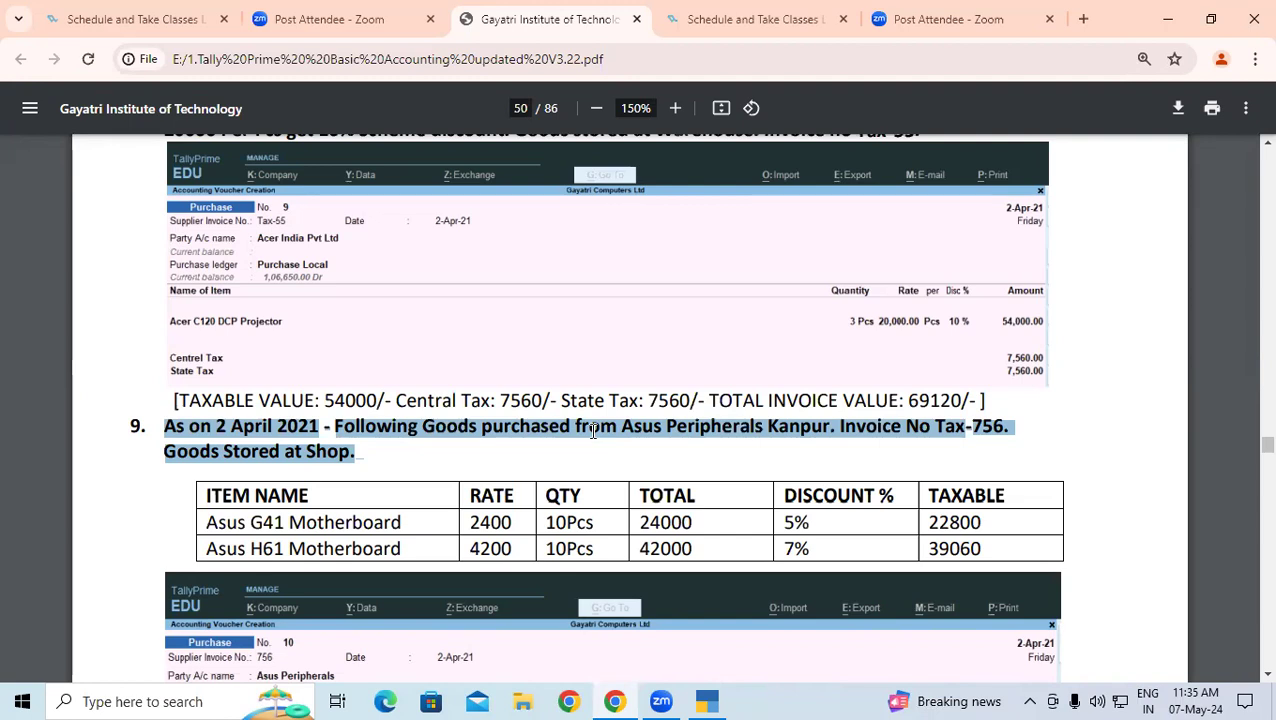
key(alt+Tab)
text(as)
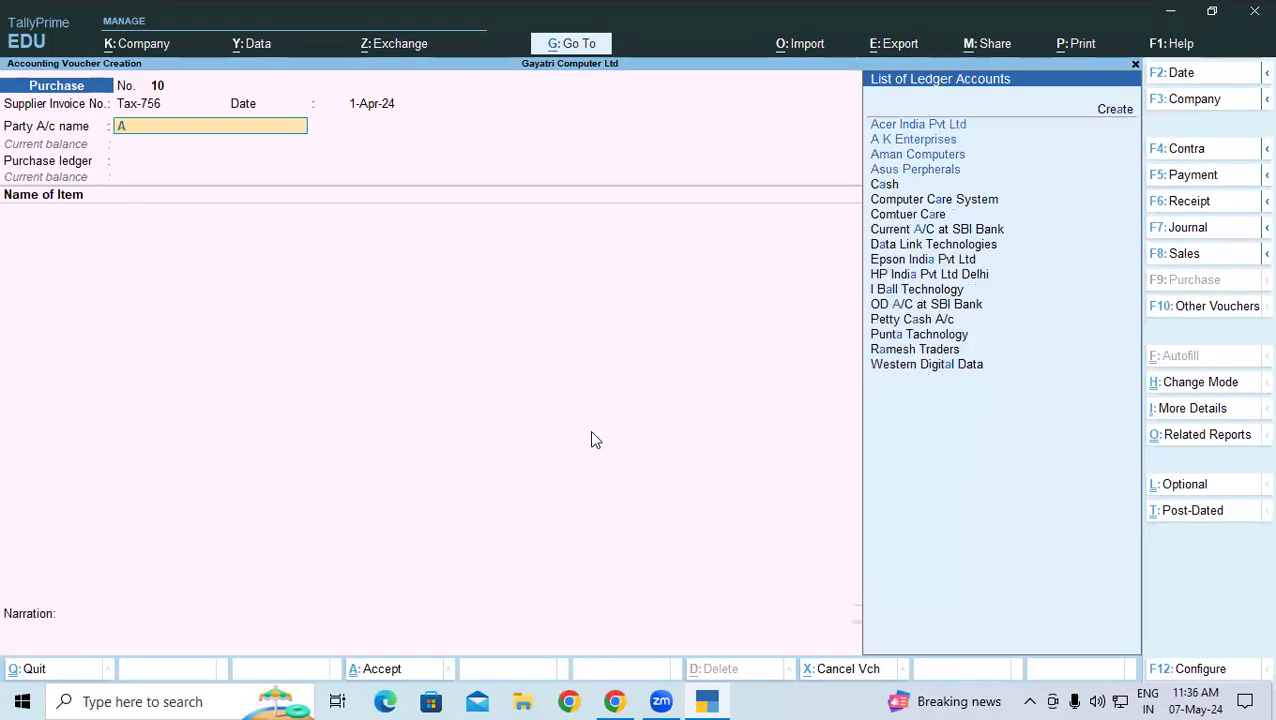
key(Return)
key(Return)
key(Return)
key(Return)
key(Return)
key(Return)
key(Return)
key(Return)
key(Return)
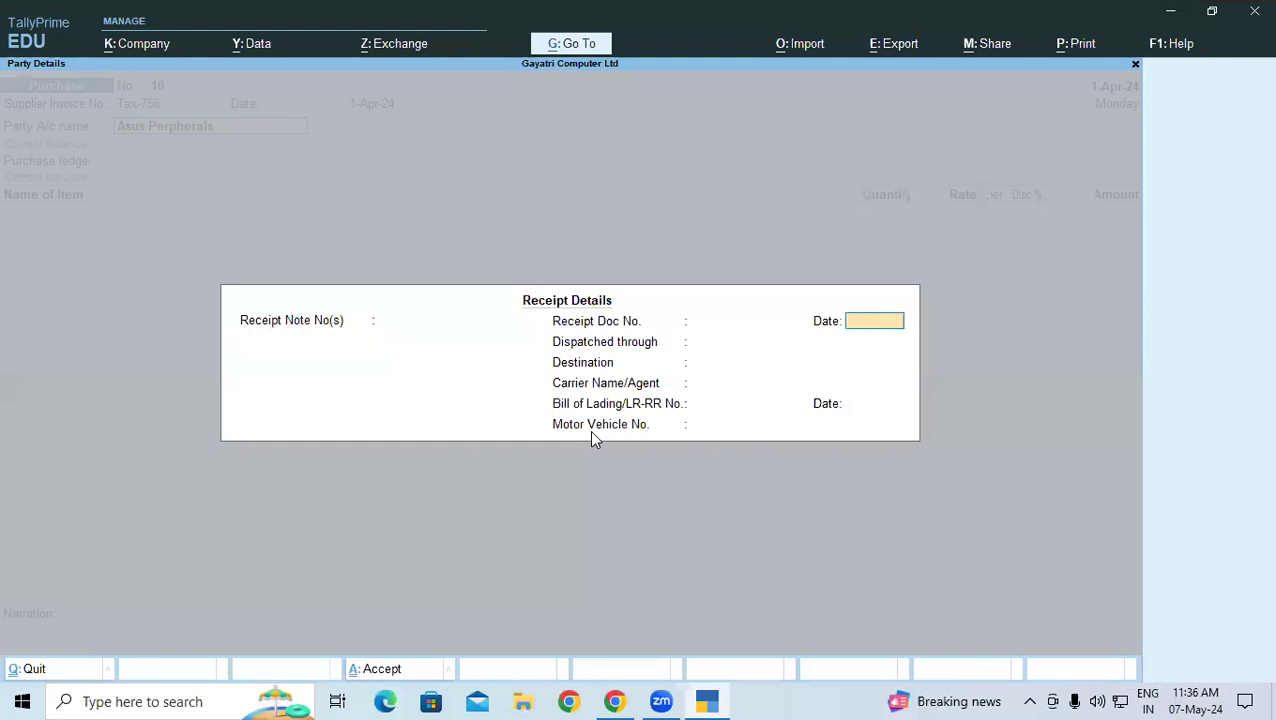
key(Return)
key(Return)
key(Return)
key(Return)
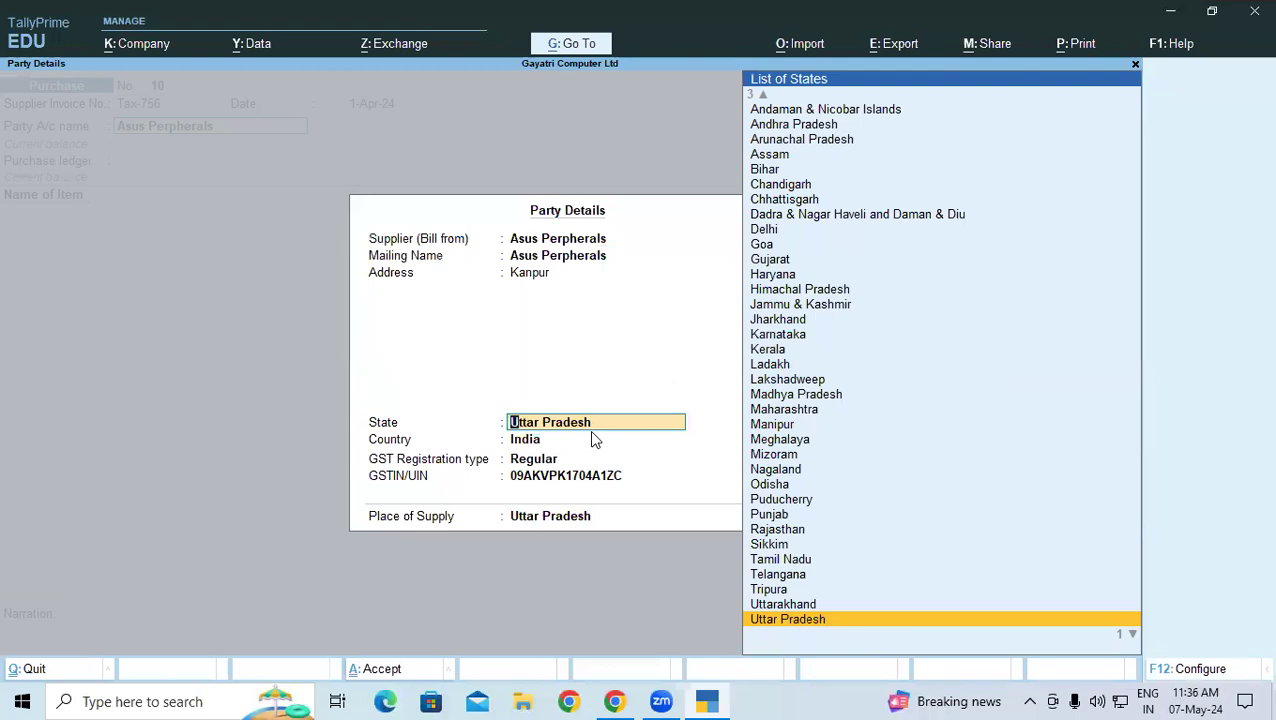
- Accept the Asus Perpherals party details unchanged and set the purchase ledger to Purchase Local
key(Return)
key(Return)
key(Return)
key(Return)
key(Return)
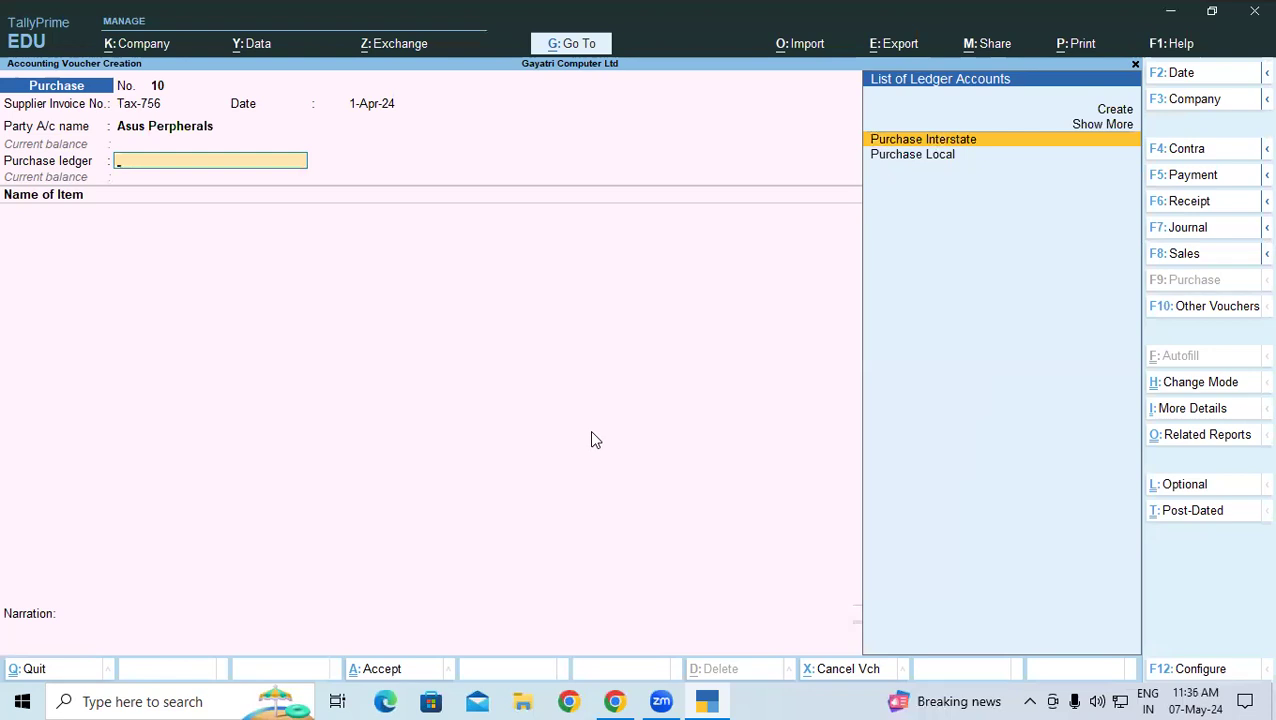
key(Down)
key(Return)
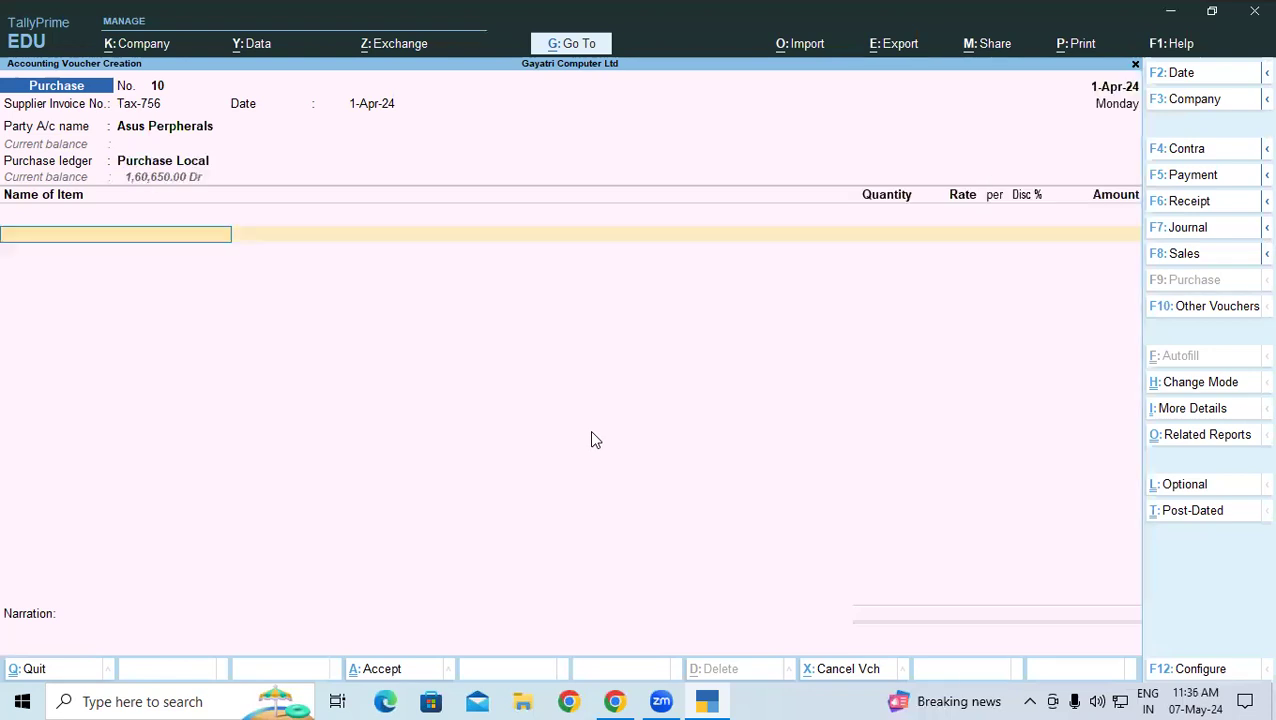
- Consult exercise 9 in the Chrome PDF notes and, in TallyPrime, add Asus G41 Motherboard with 10 Pcs in the Shop godown
key(alt+Tab)
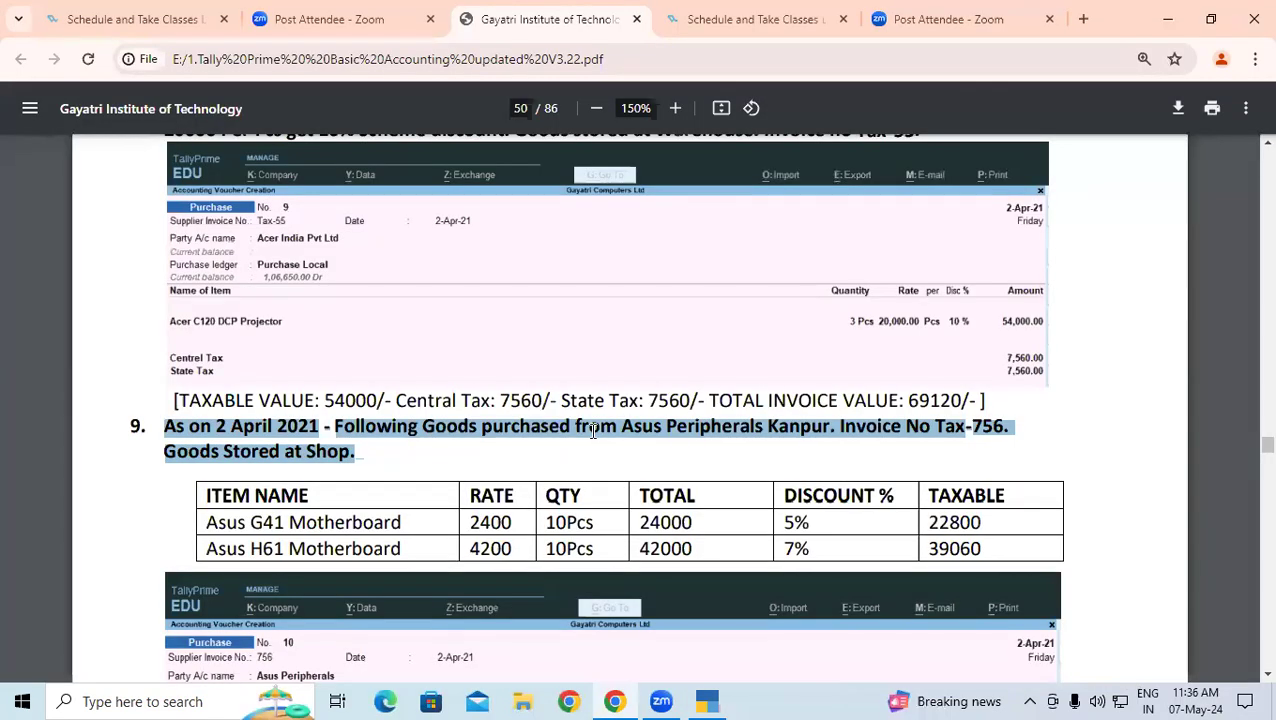
key(alt+Tab)
text(As)
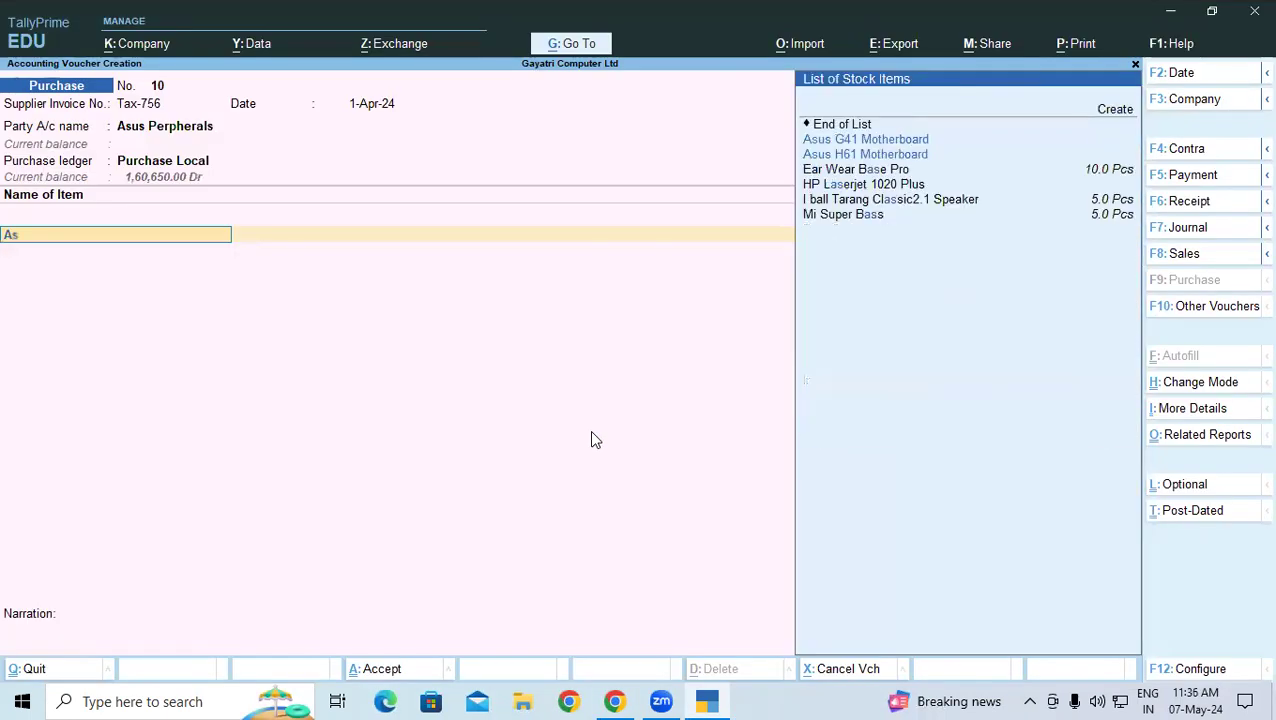
key(Return)
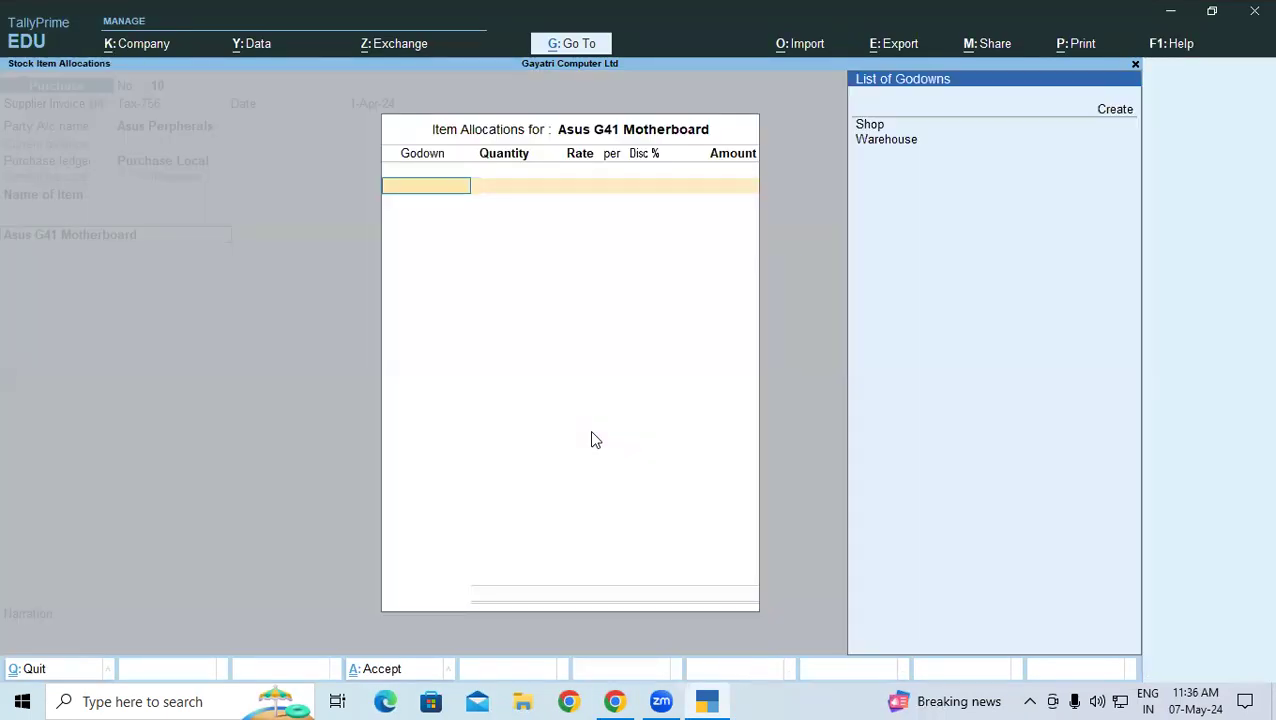
key(alt+Tab)
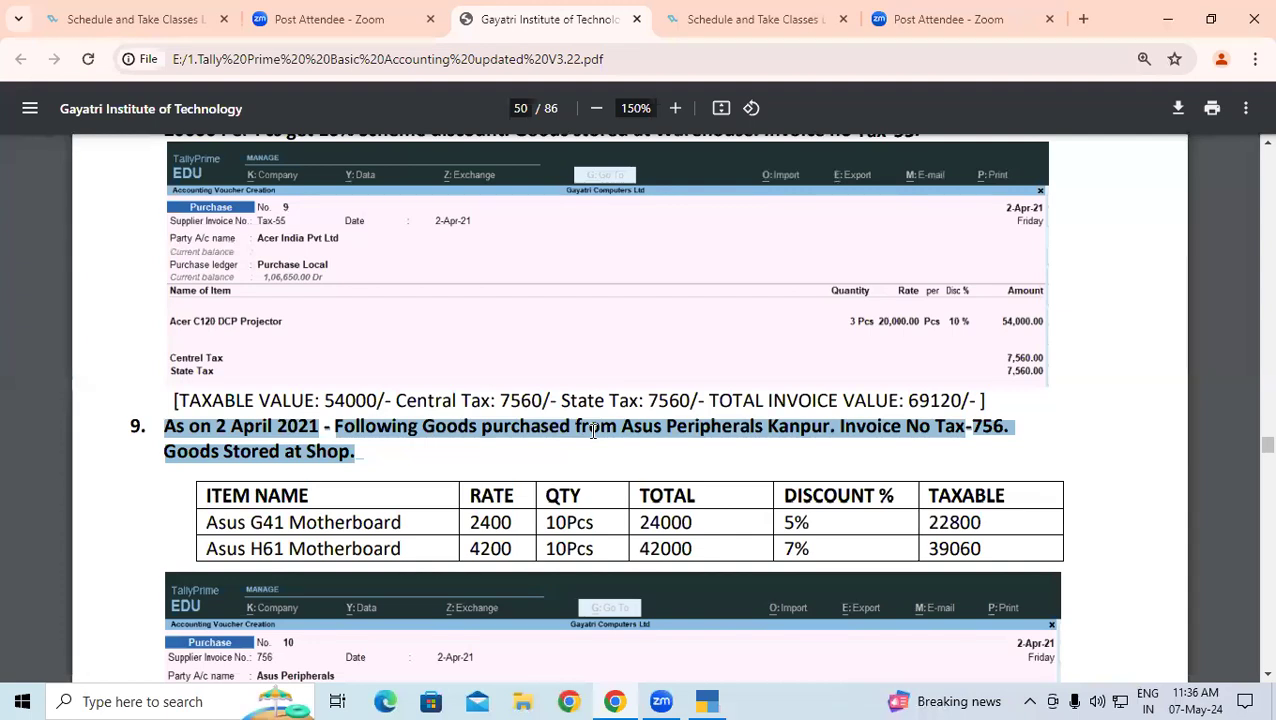
key(alt+Tab)
key(Return)
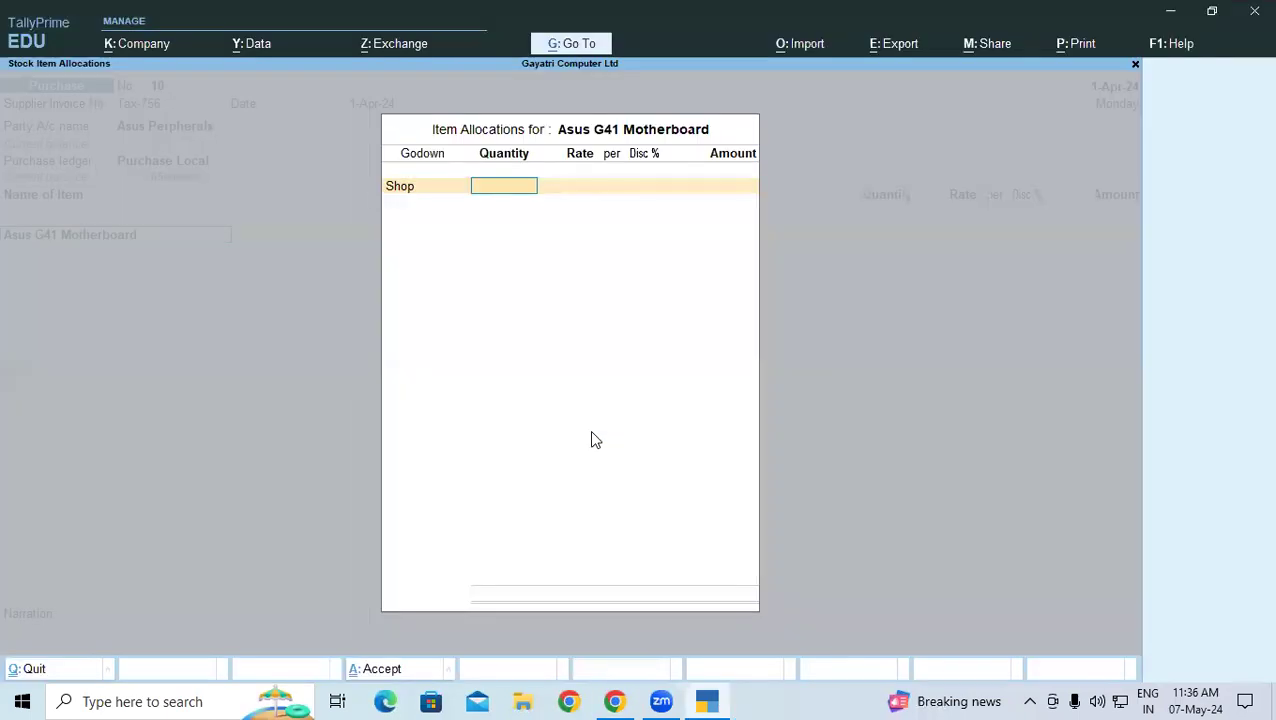
key(alt+Tab)
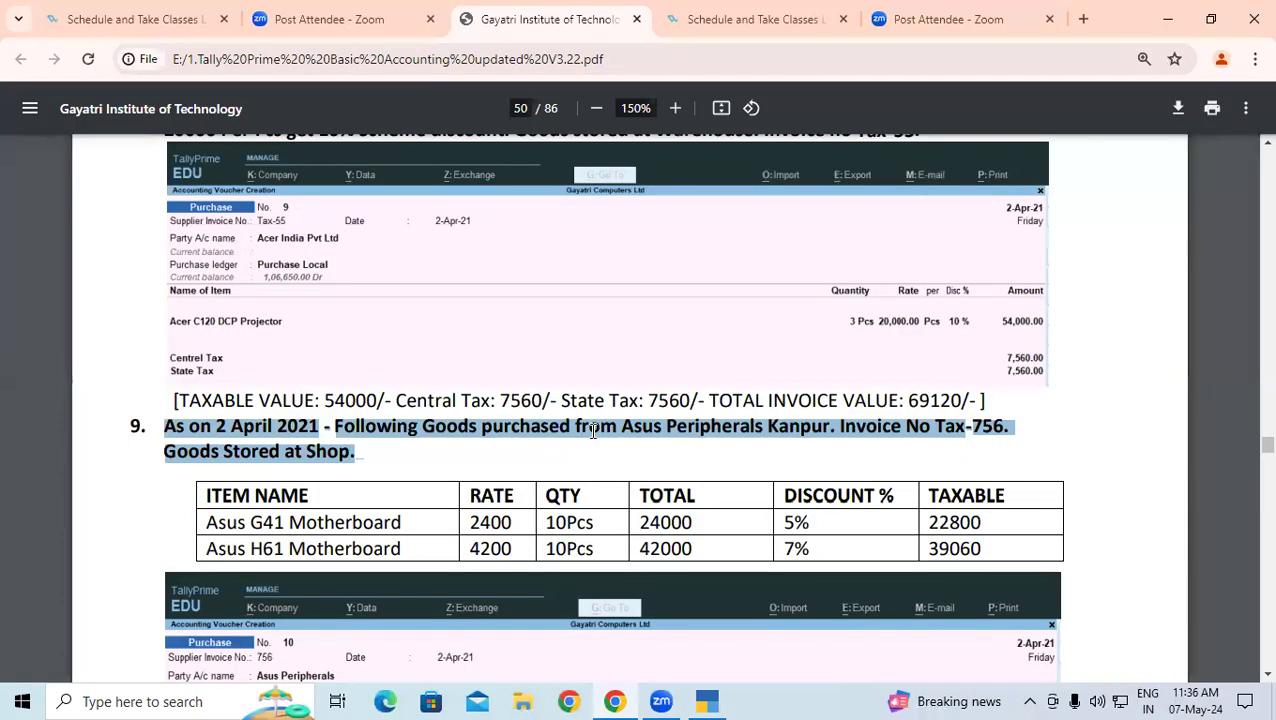
key(alt+Tab)
text(10)
key(Return)
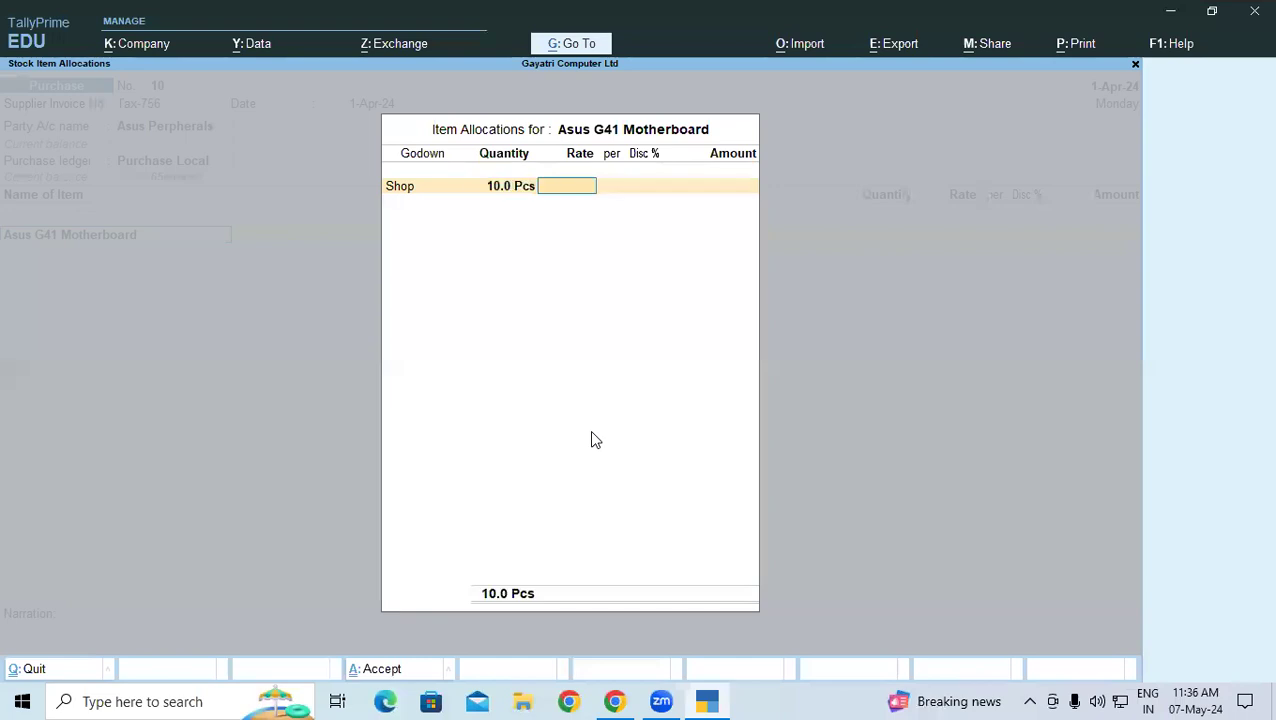
- Review the G41 row's discount and taxable value in the Chrome notes, and set the item's rate to 2400 in TallyPrime
key(alt+Tab)
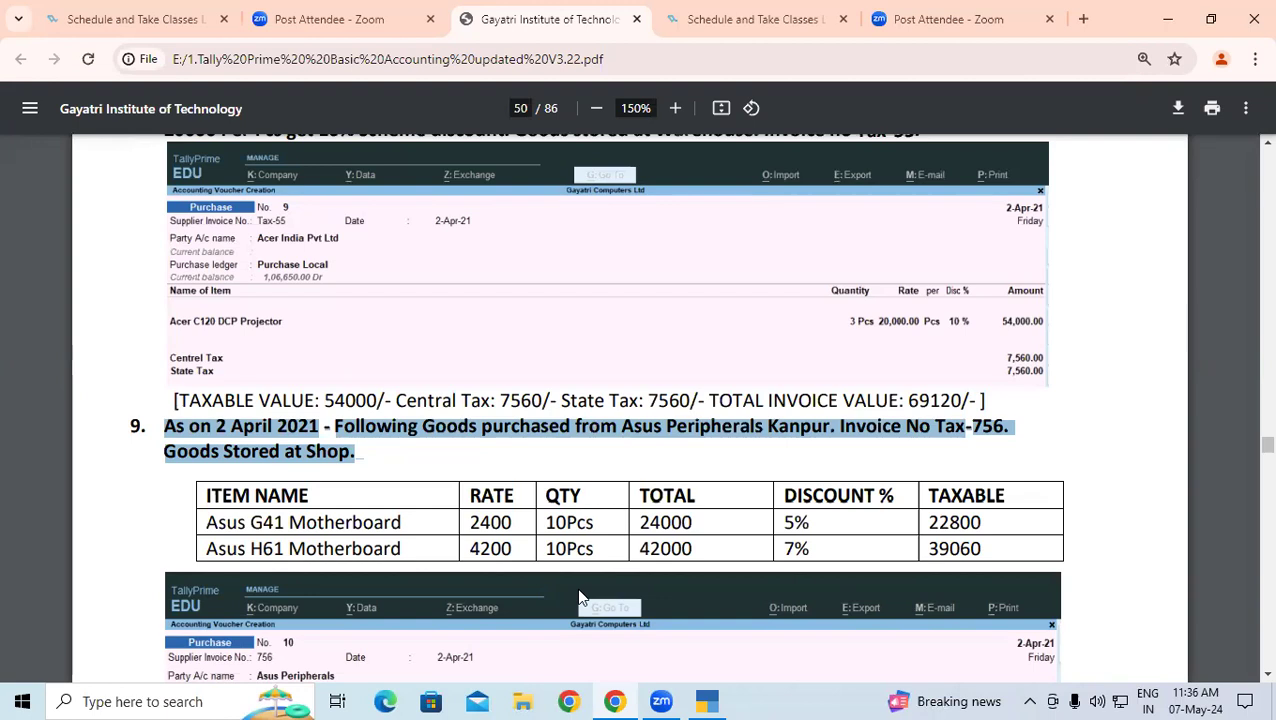
drag(548, 530, 710, 521)
drag(810, 521, 782, 521)
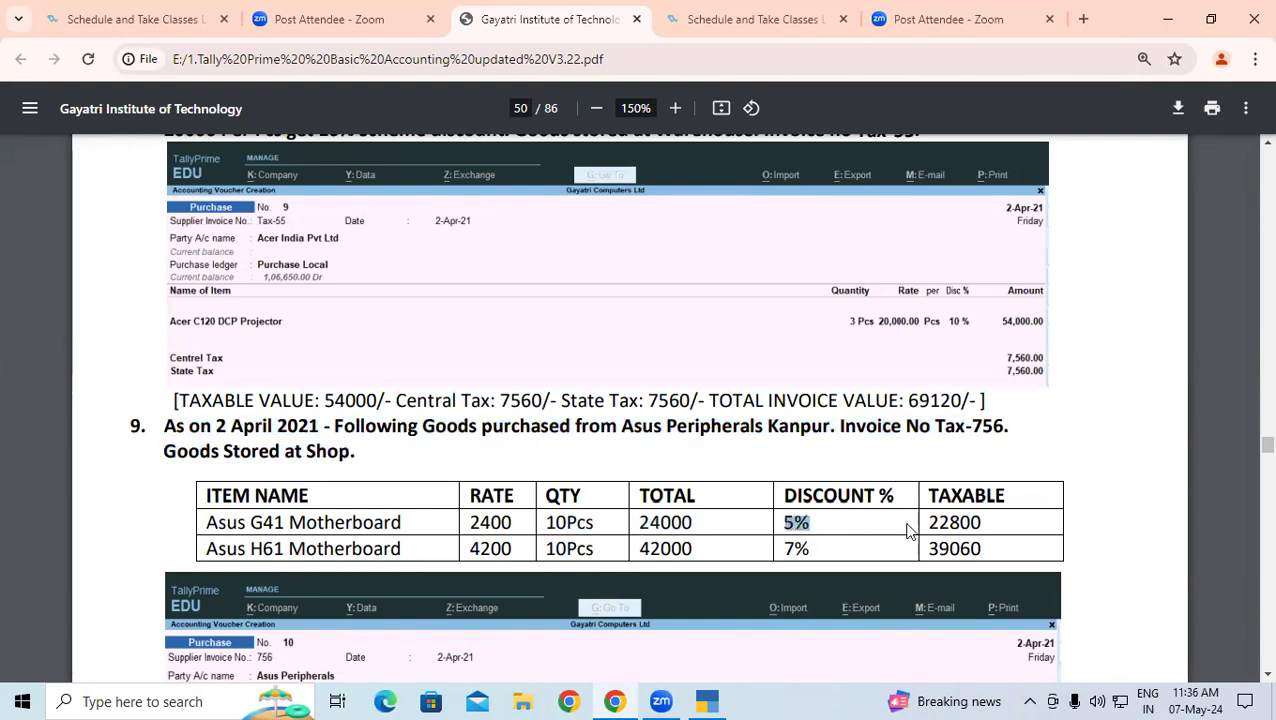
drag(926, 521, 988, 521)
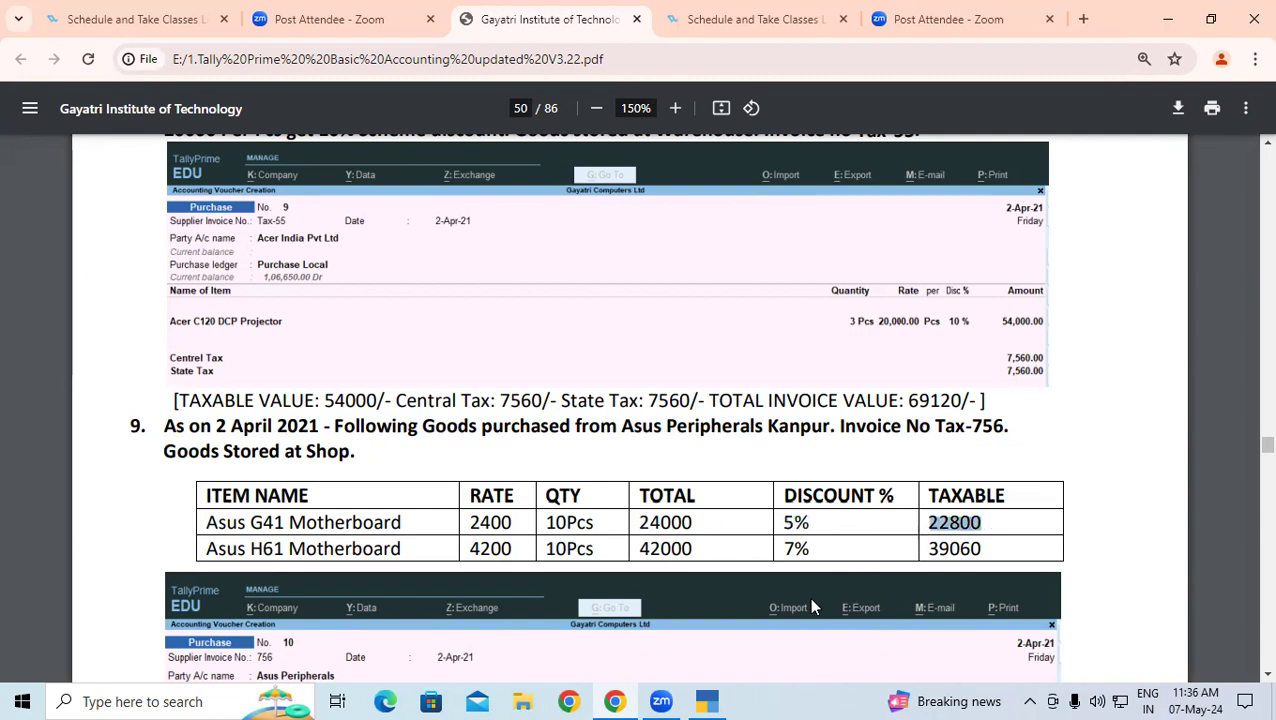
click(707, 701)
text(24000)
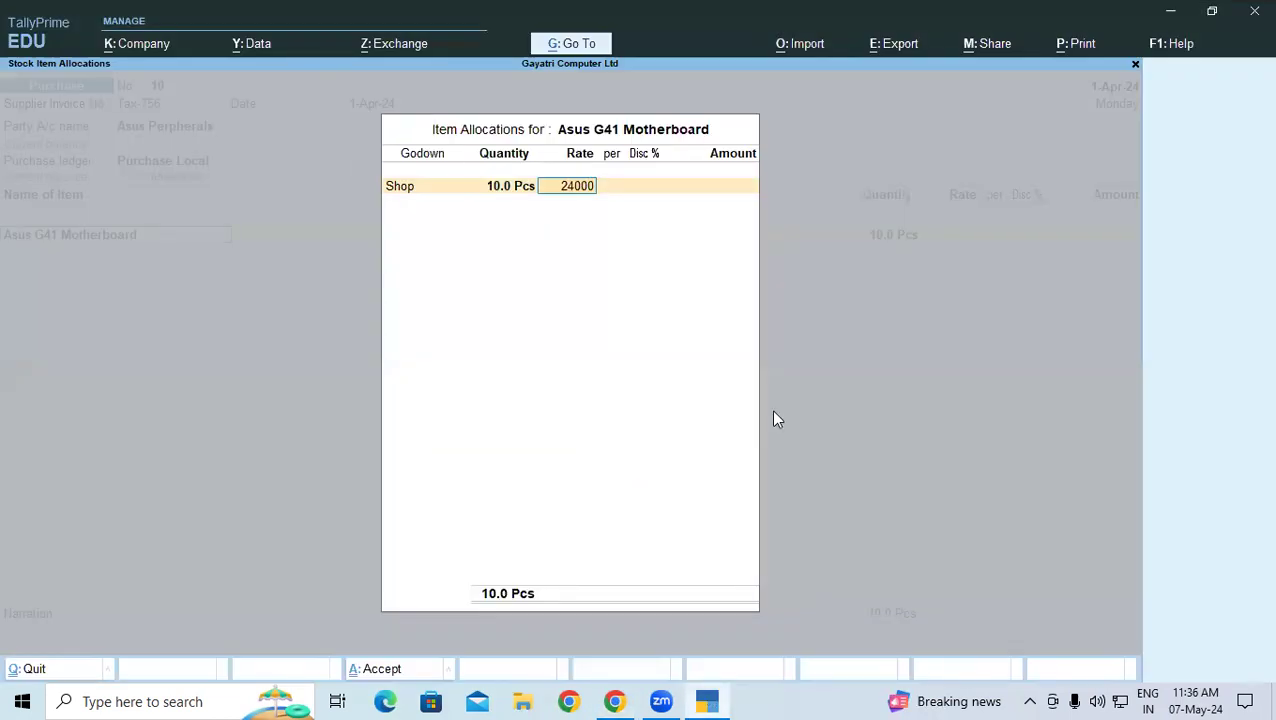
key(BackSpace)
key(Return)
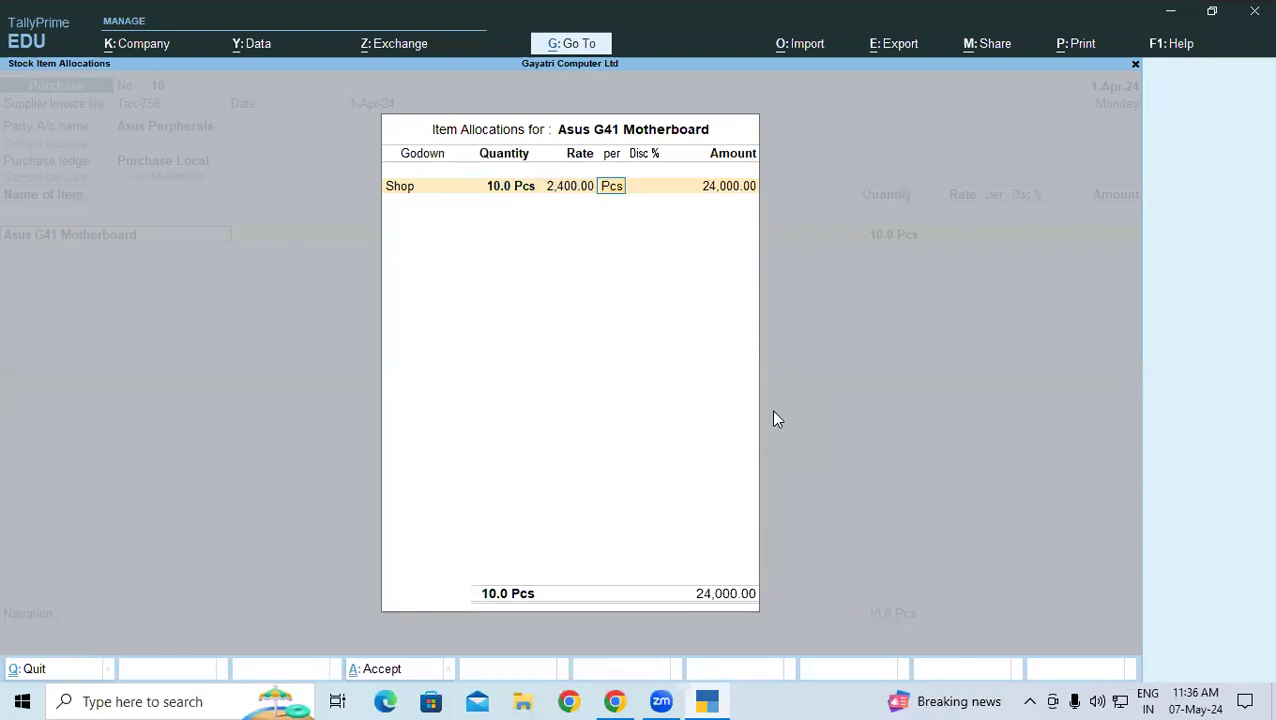
- Give the Asus G41 Motherboard a 5% discount per Pcs and accept its item allocation
key(Return)
key(alt+Tab)
key(alt+Tab)
text(50)
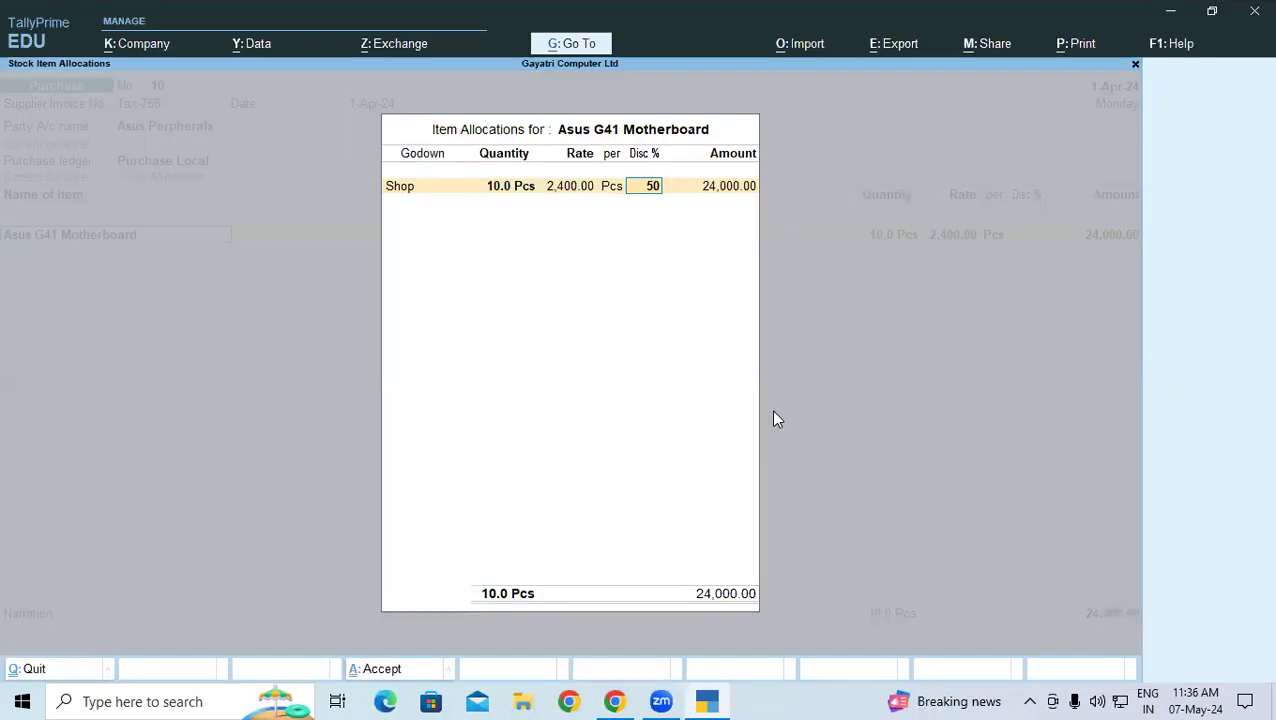
key(BackSpace)
key(Return)
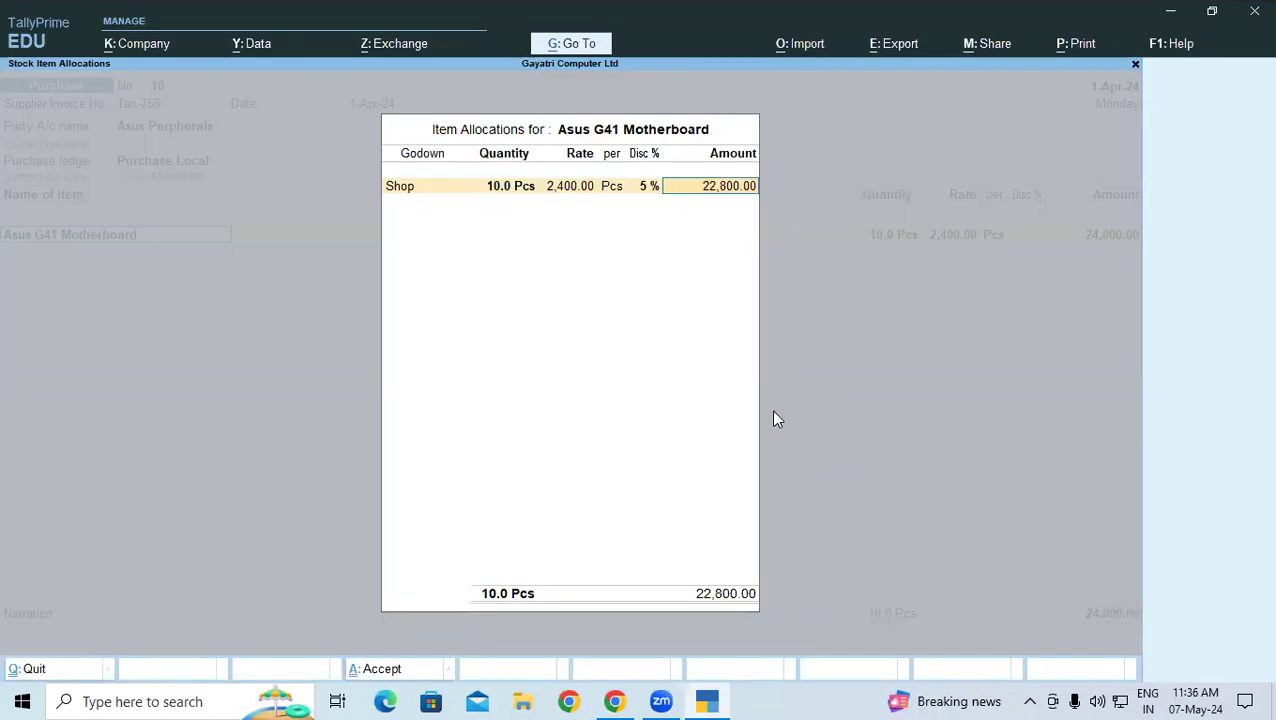
key(Return)
key(Return)
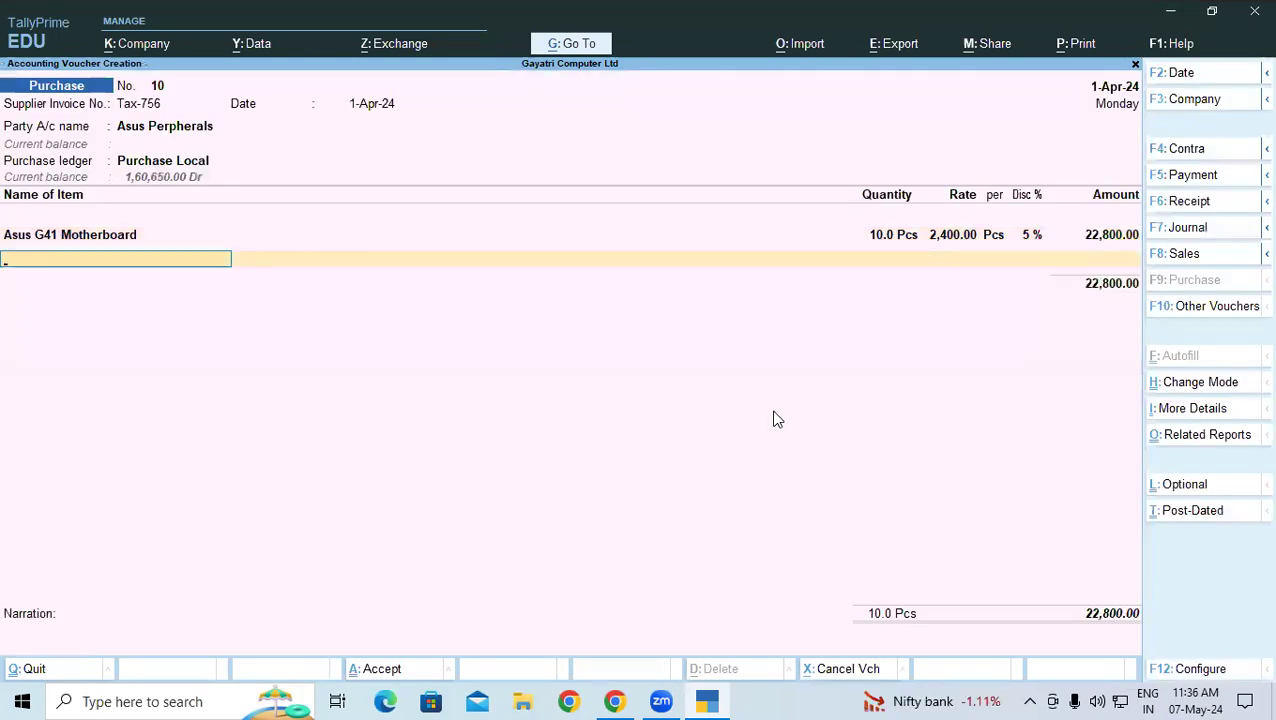
- Add Asus H61 Motherboard as the second item, allocating 10 Pcs to the Shop godown
text(A)
key(Down)
key(Down)
key(Down)
key(Down)
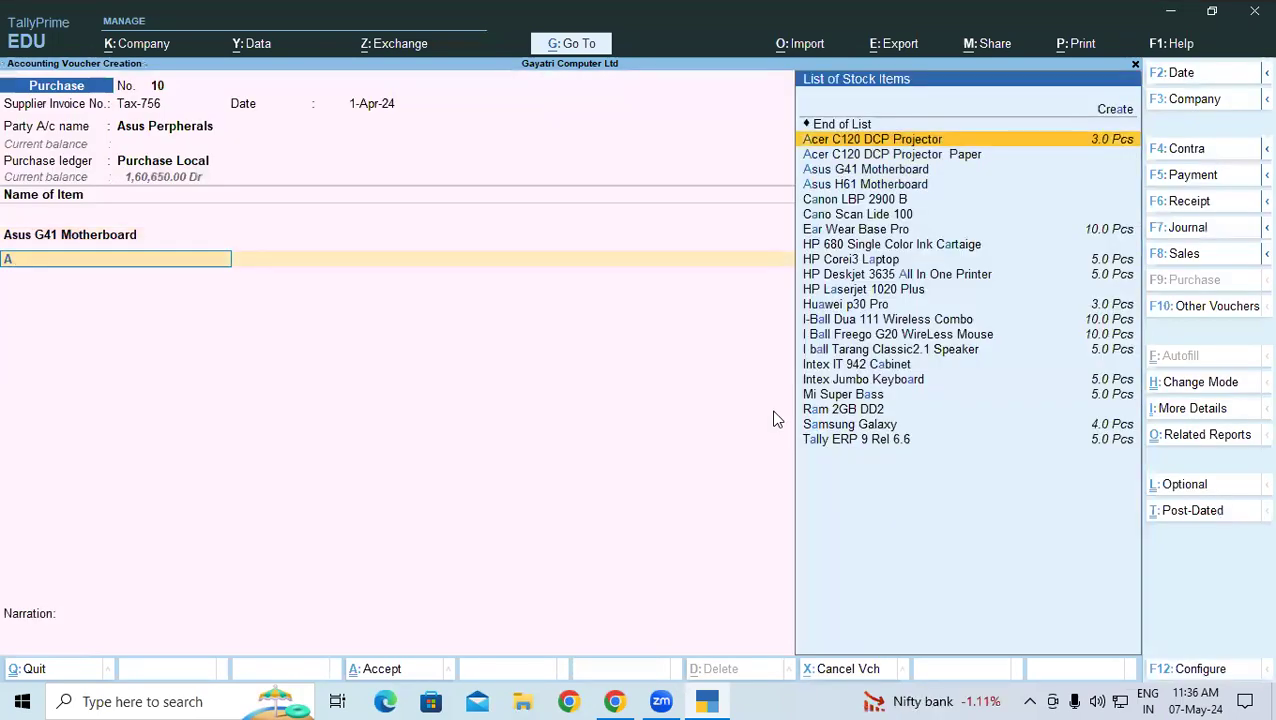
key(Return)
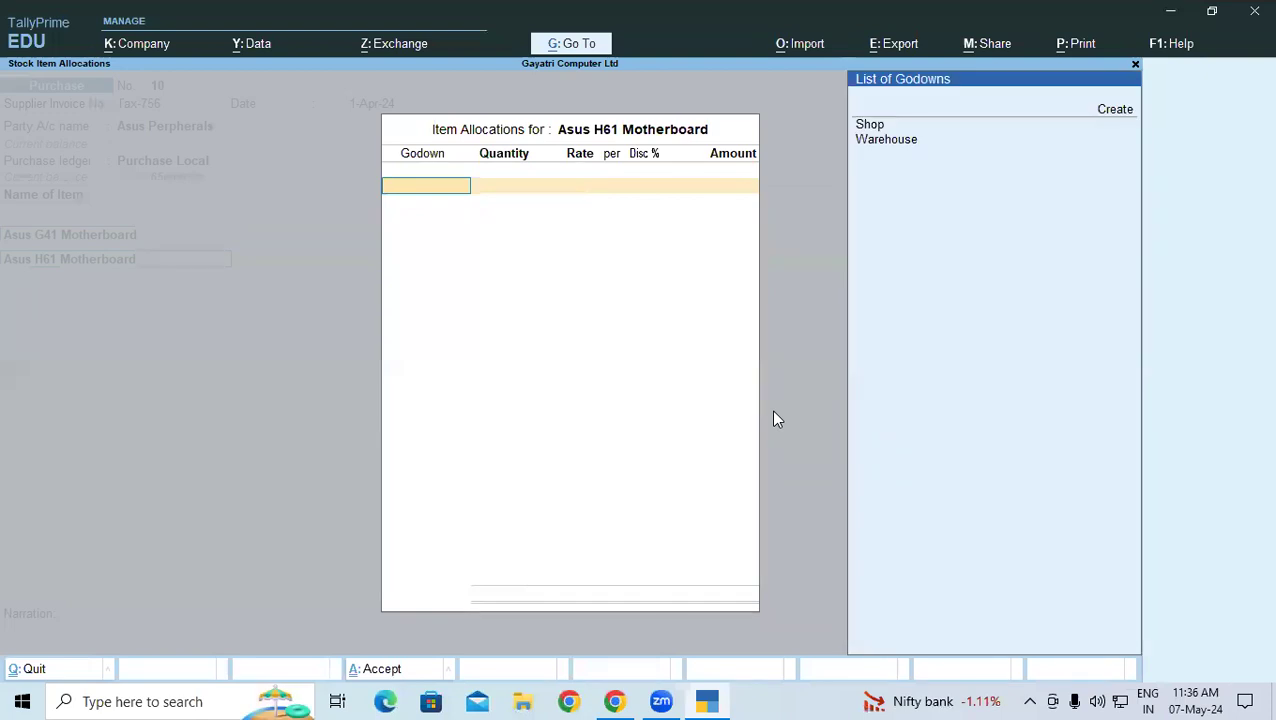
key(Return)
text(10)
key(Return)
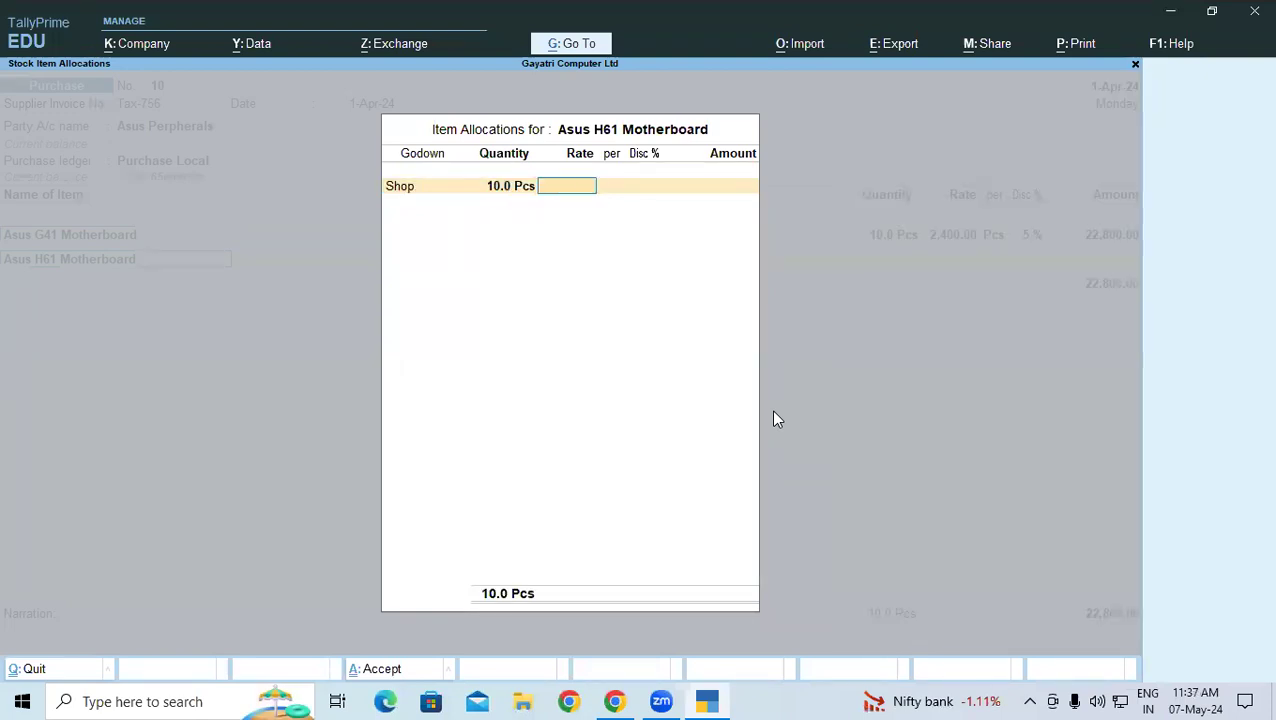
- Set the Asus H61 Motherboard's rate to 4200 and discount to 7%, compare with the Chrome notes, and finish the item list
key(alt+Tab)
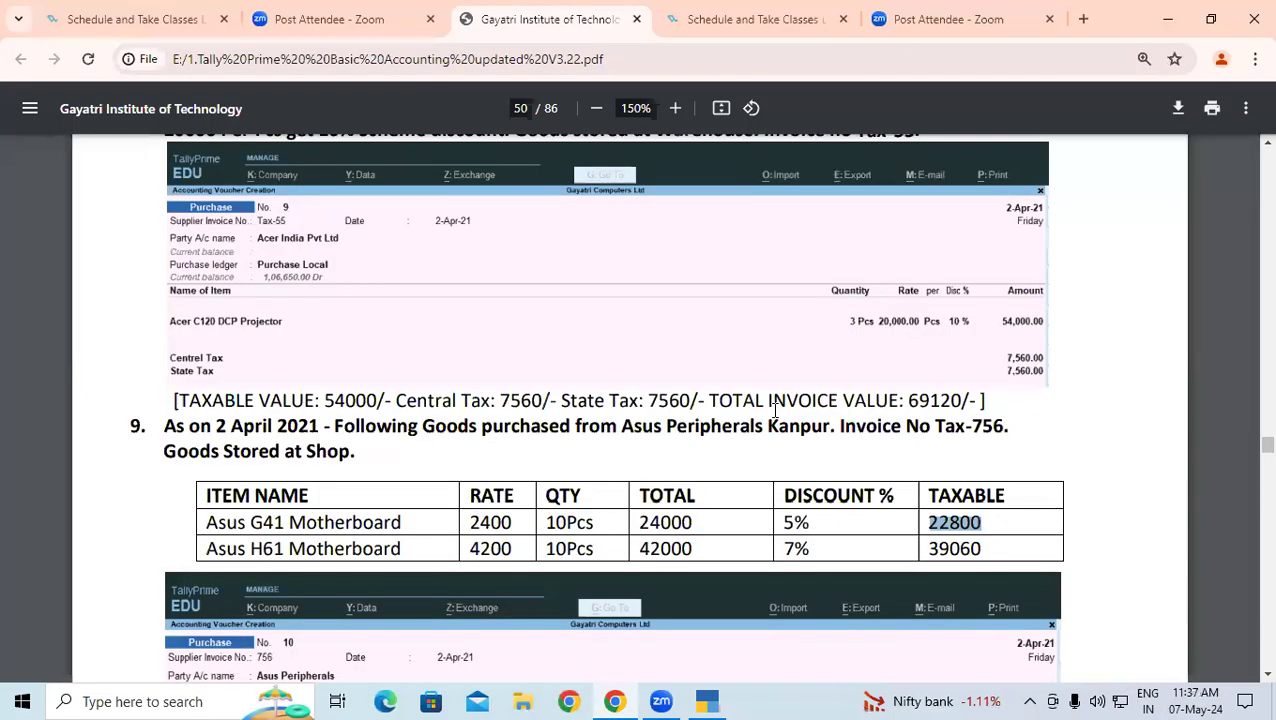
key(alt+Tab)
text(4200)
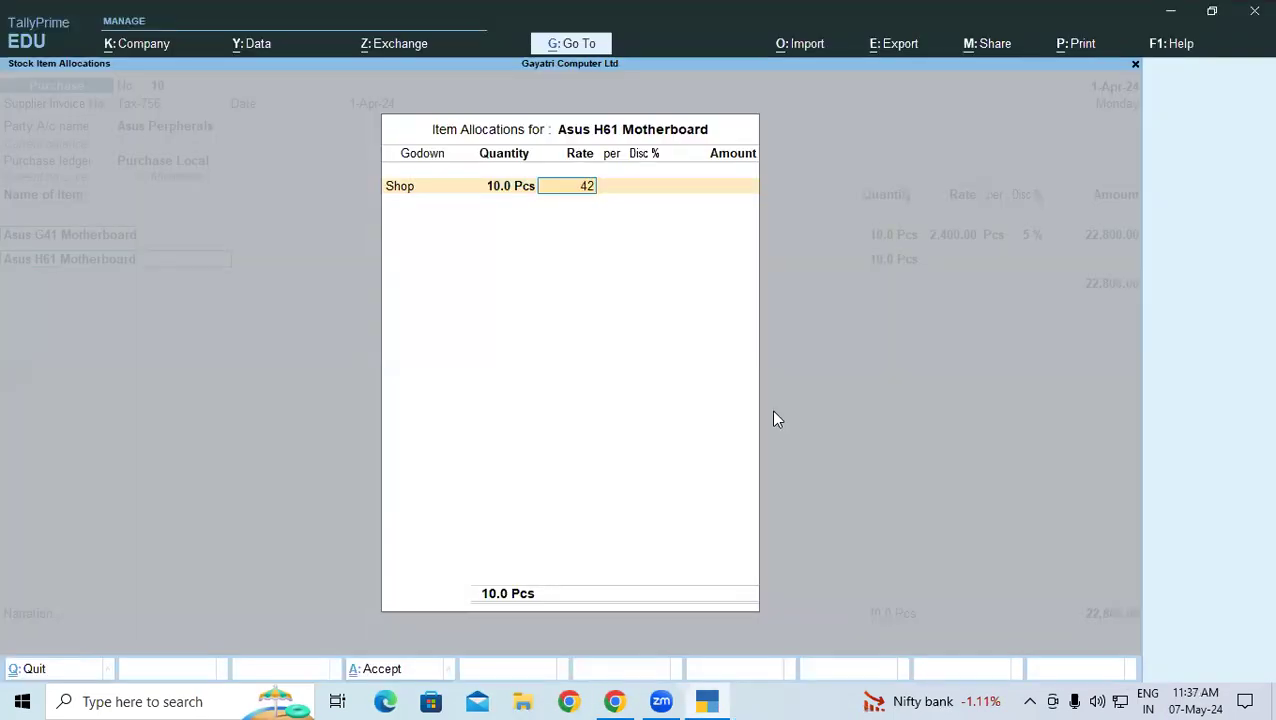
key(Return)
key(Return)
text(7)
key(Return)
key(Return)
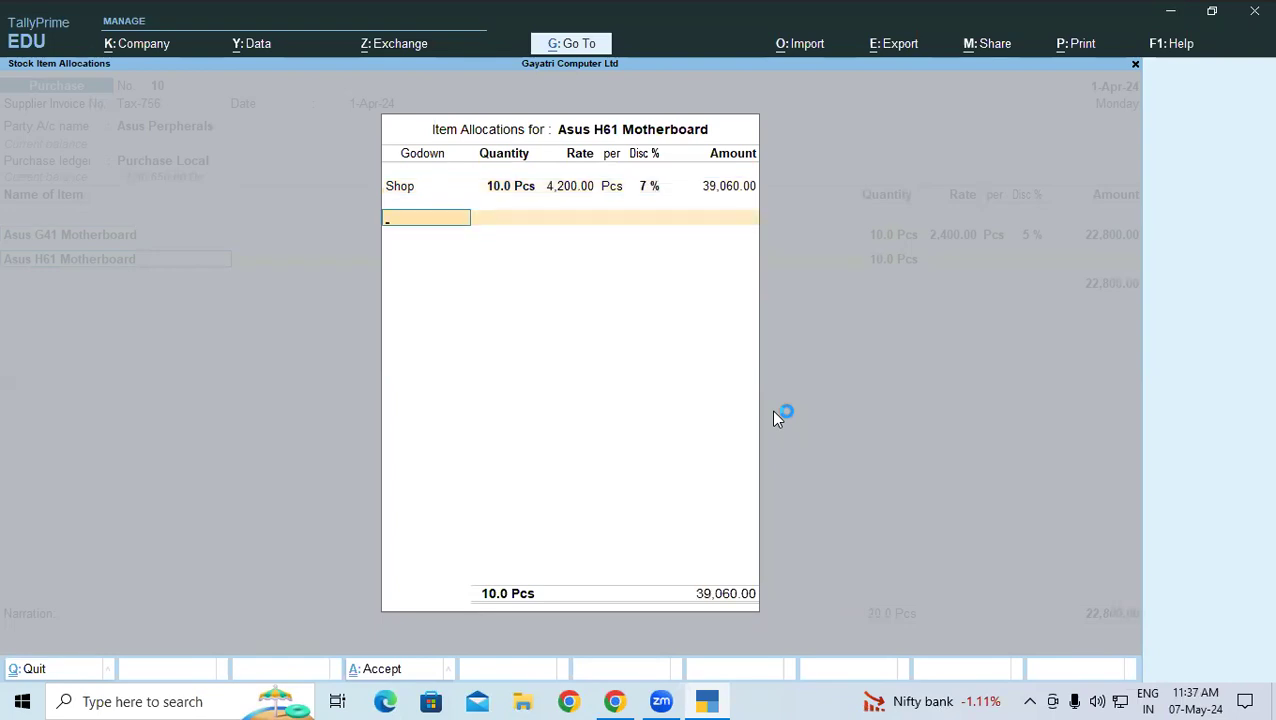
key(alt+Tab)
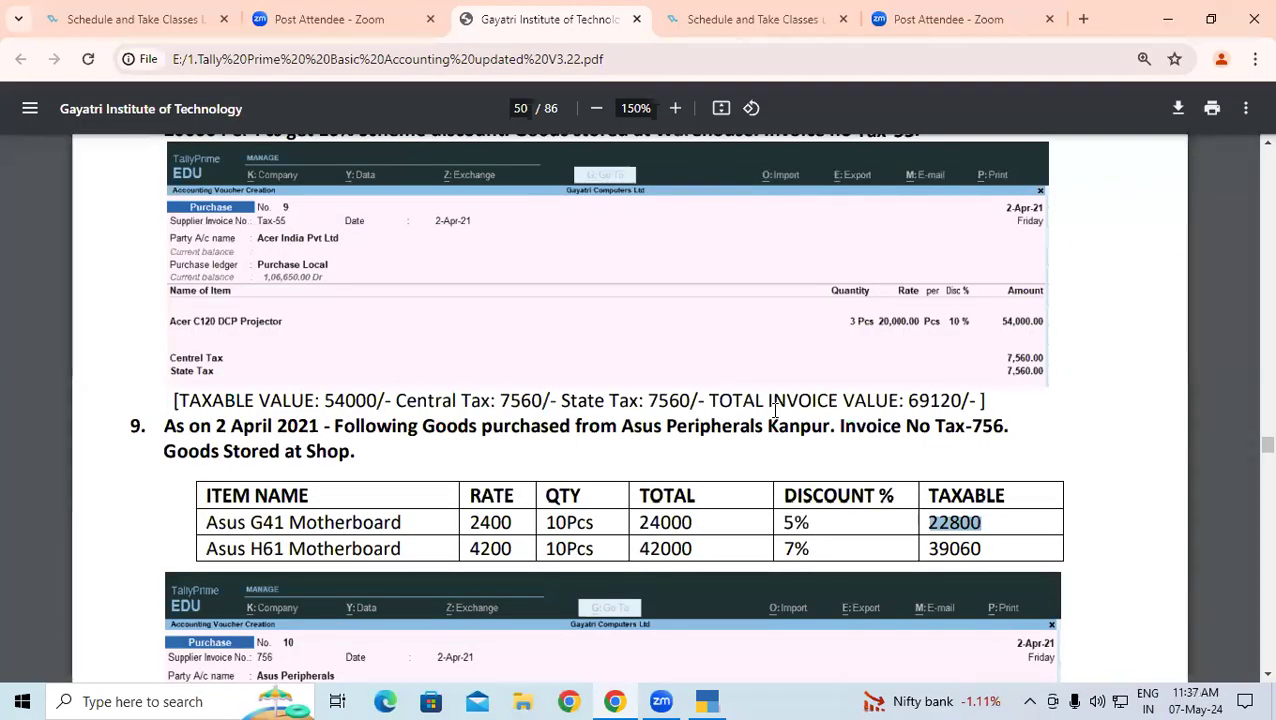
key(alt+Tab)
key(Return)
key(Return)
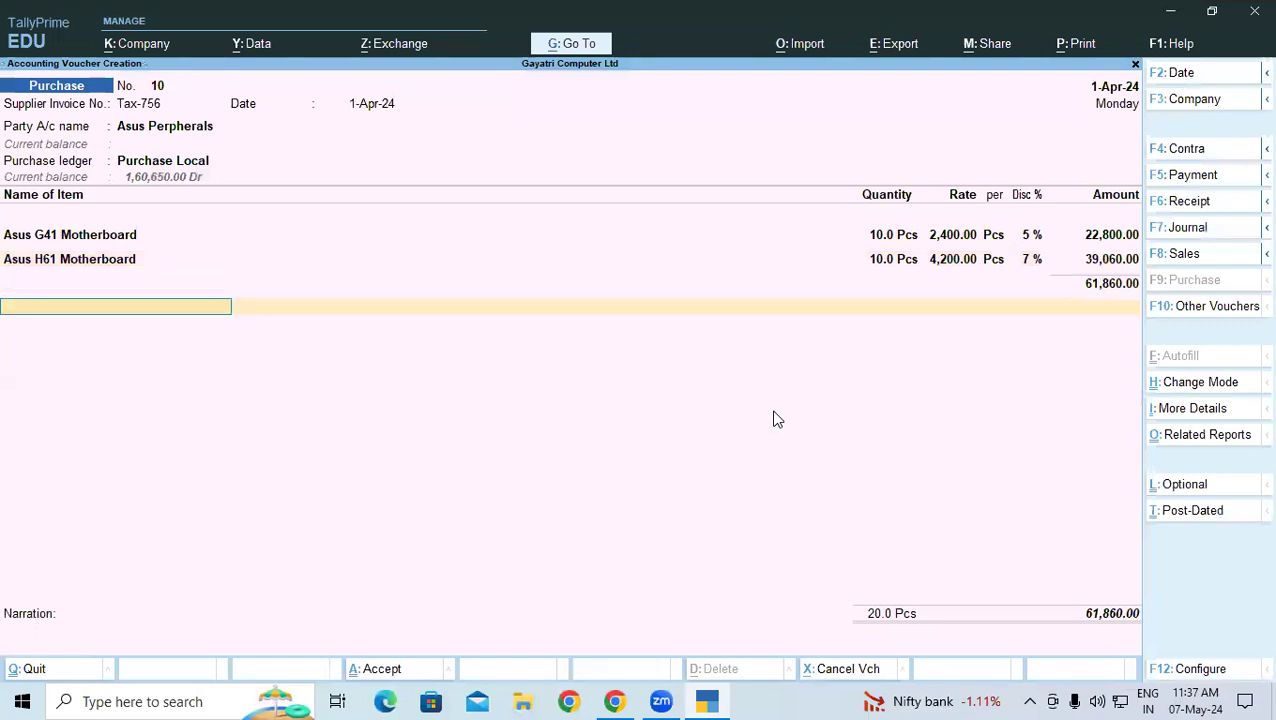
- Add the Central Tax and State Tax ledgers below the two motherboard items with their calculated amounts
text(ce)
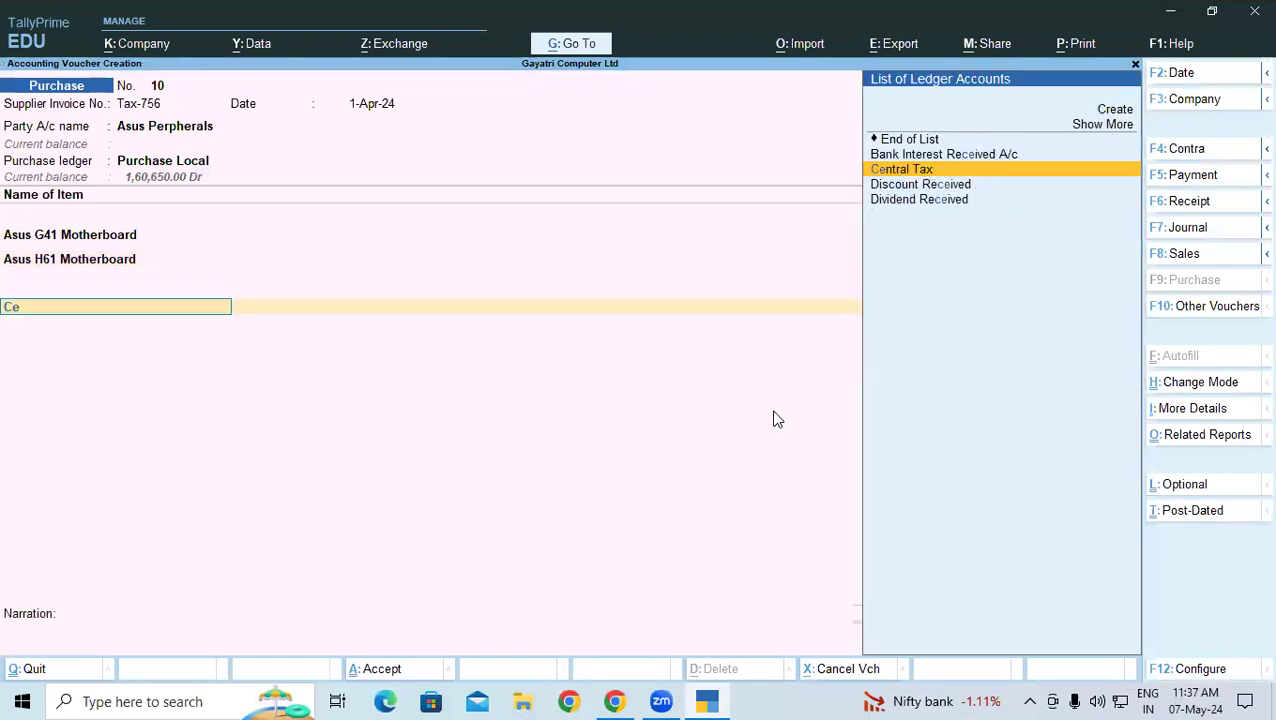
key(Return)
key(Return)
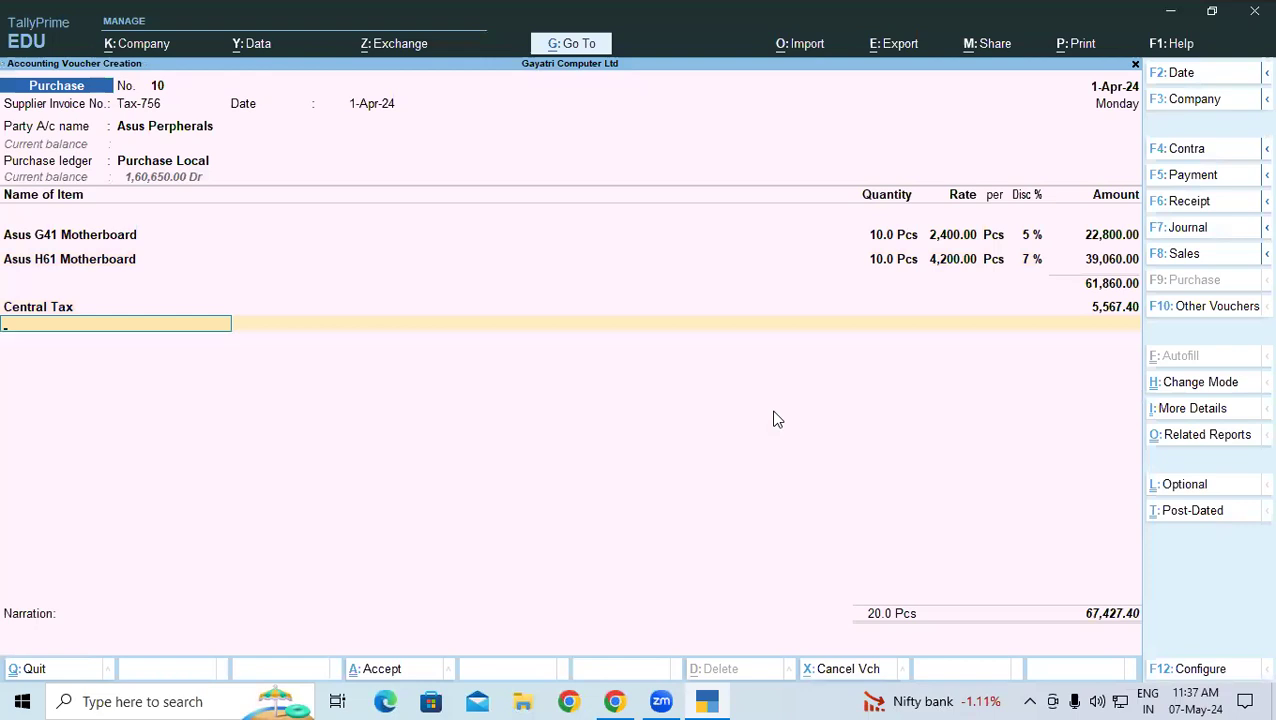
text(St)
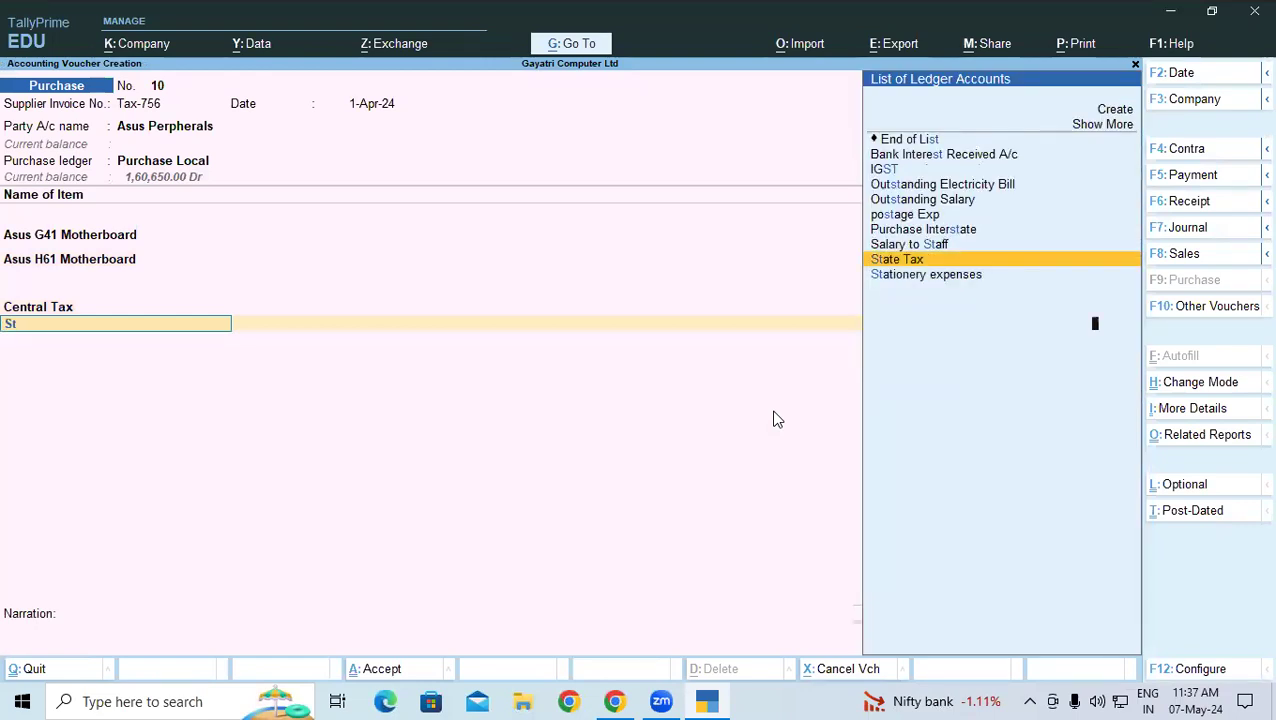
key(Return)
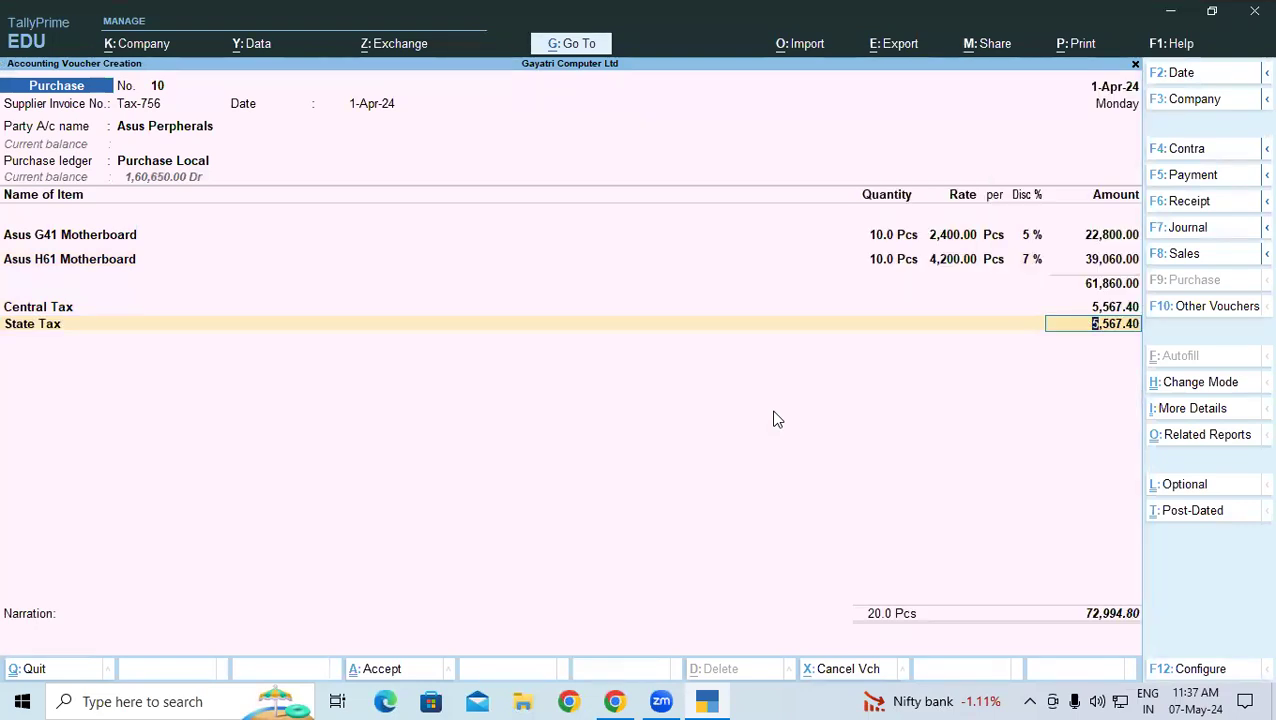
key(Return)
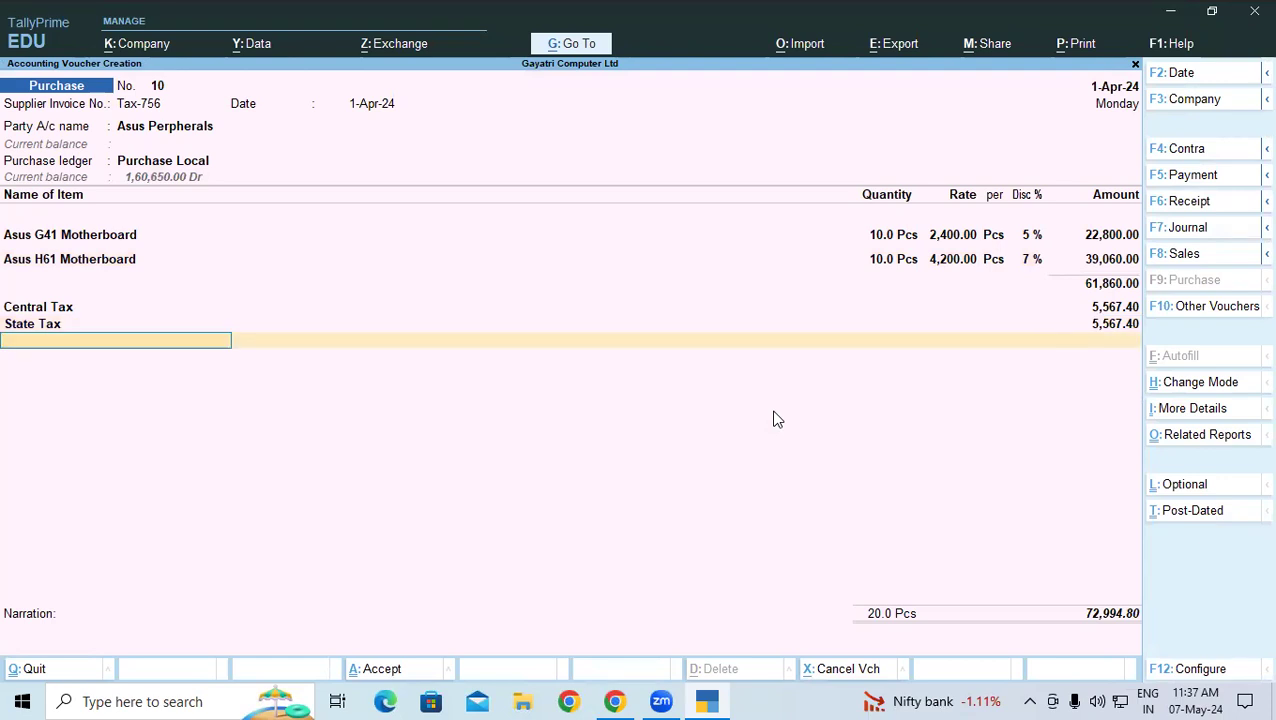
- Add the Round Off ledger below State Tax with its calculated amount
text(Ro)
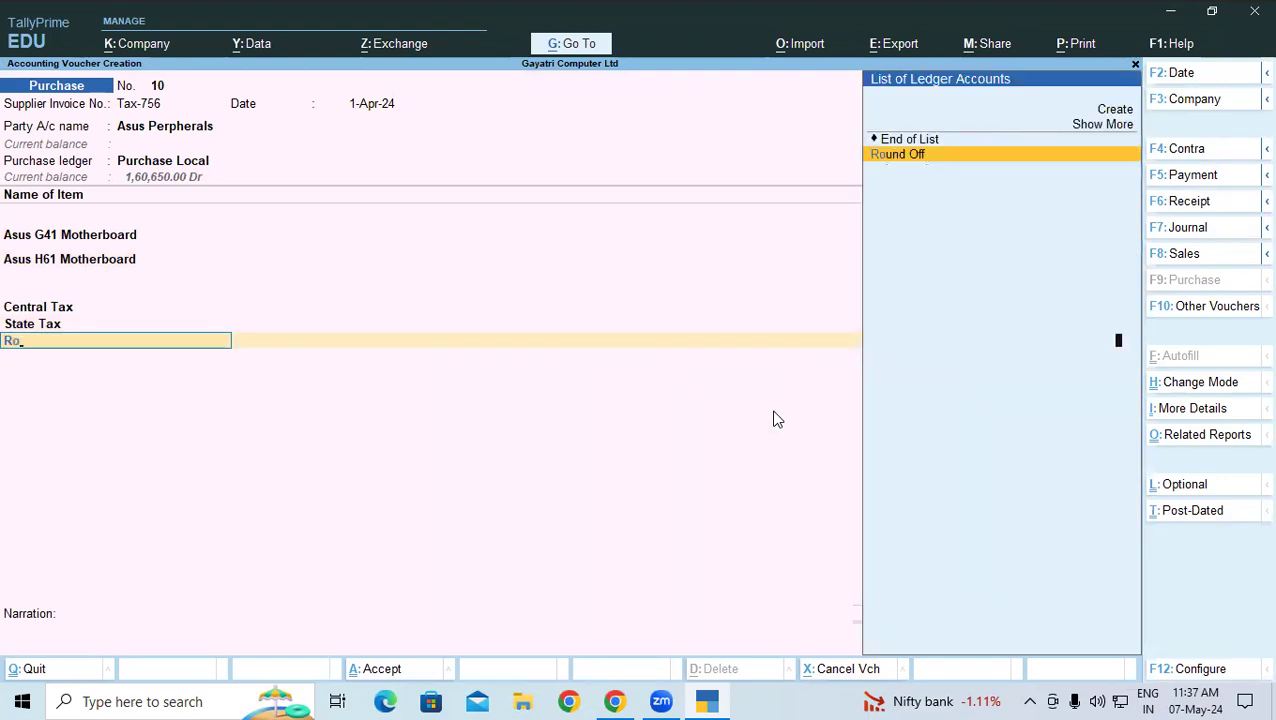
key(Return)
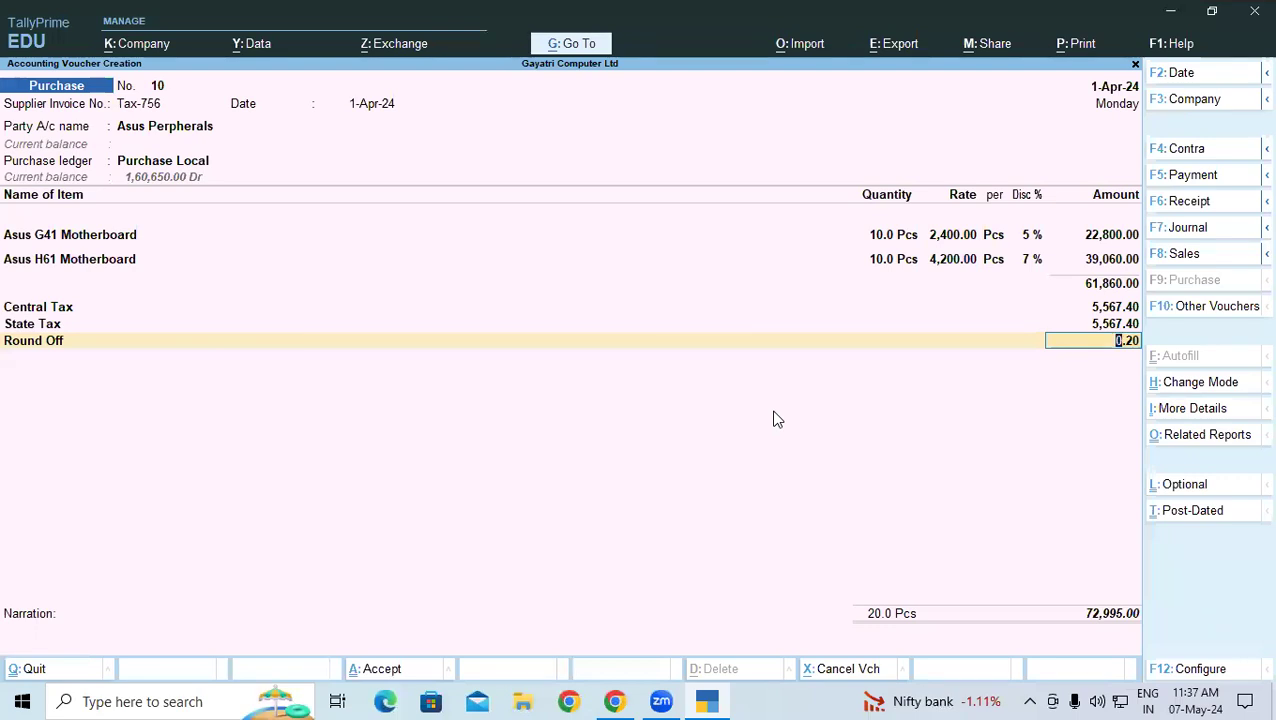
key(Return)
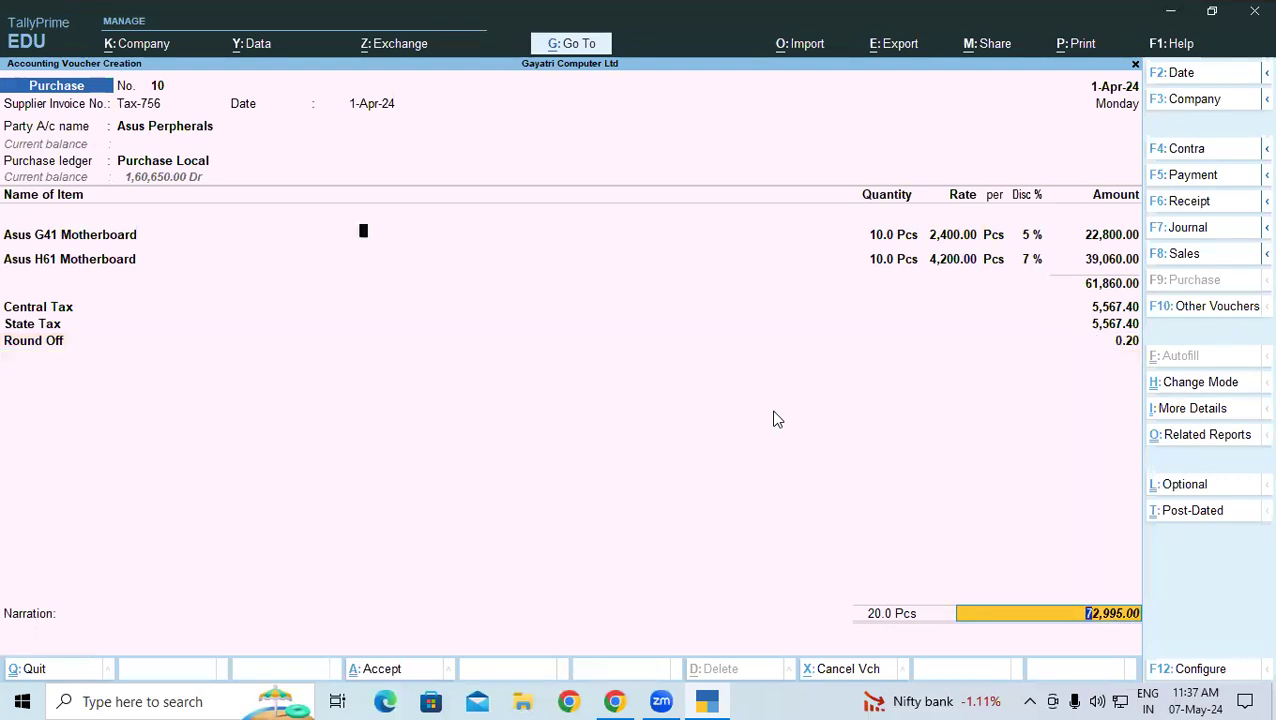
- Accept the bill-wise details for Asus Perpherals as New Ref Tax-756 and save the purchase voucher
key(Return)
key(Return)
key(Return)
key(Return)
key(Return)
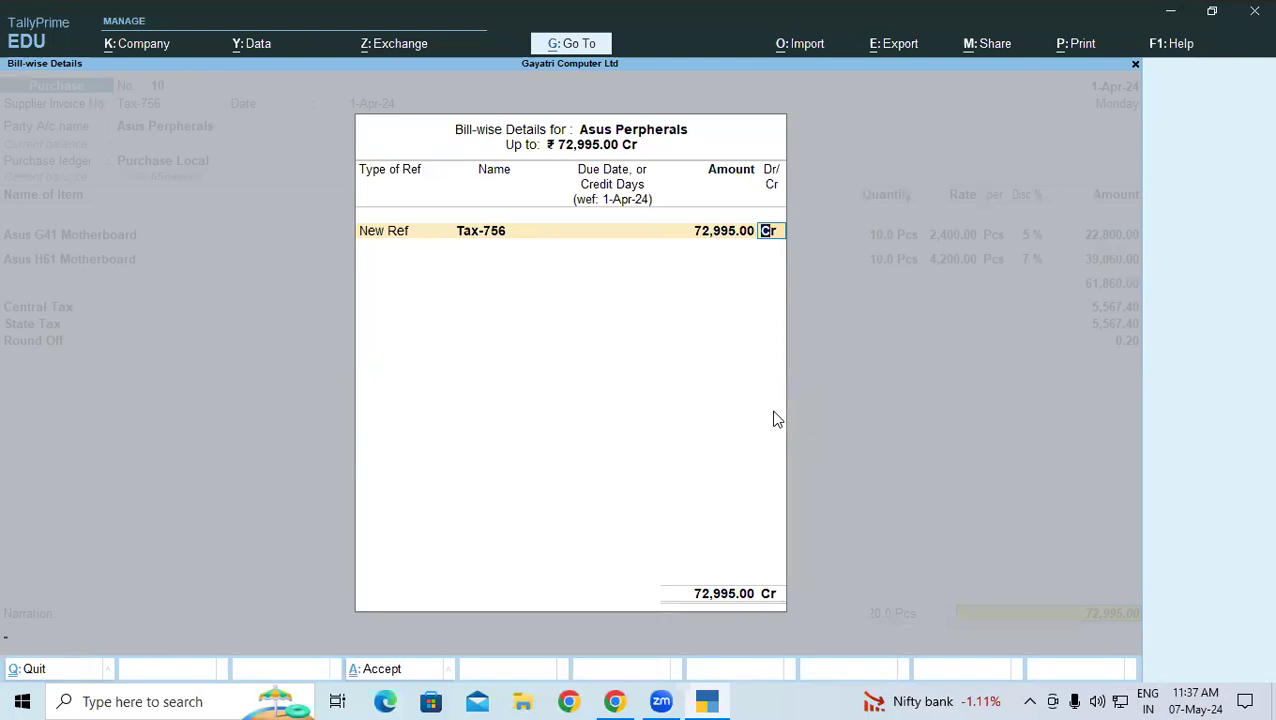
key(Return)
key(Return)
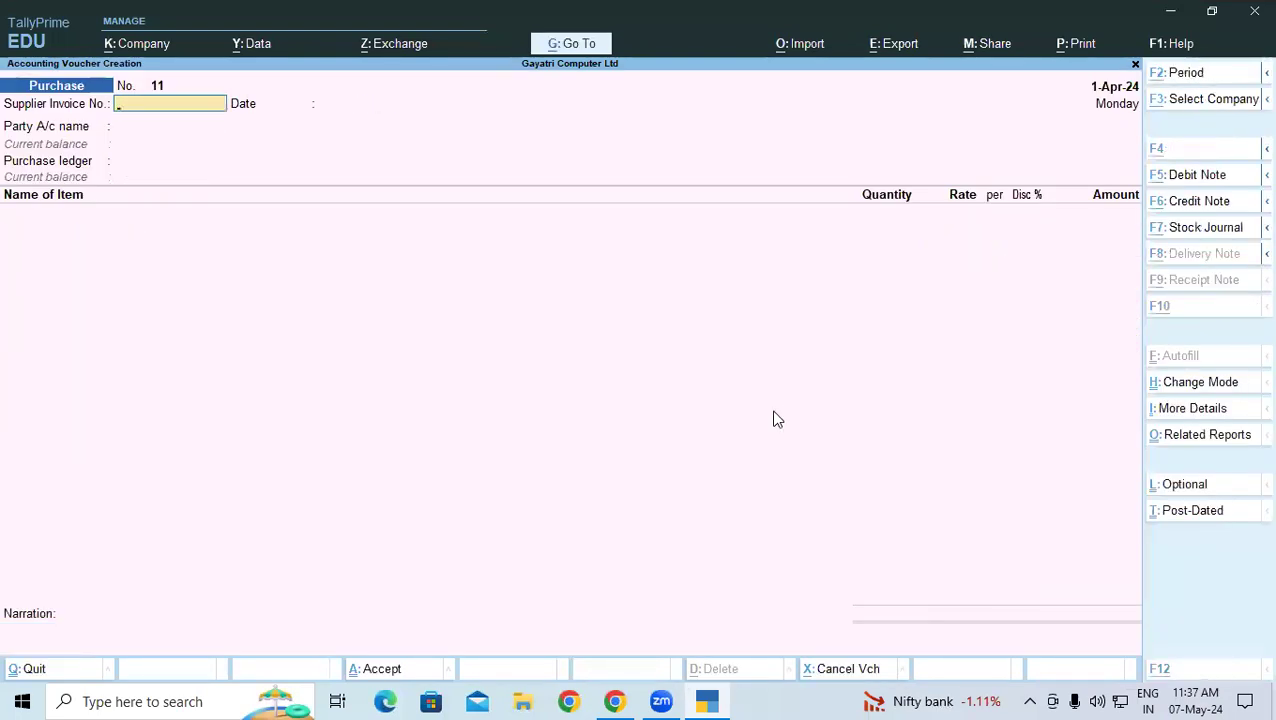
- Switch to Chrome, go to page 50 of the PDF notes, review the solutions to exercises 8 and 9, and return to TallyPrime
key(alt+Tab)
key(Tab)
click(520, 108)
text(50)
key(Return)
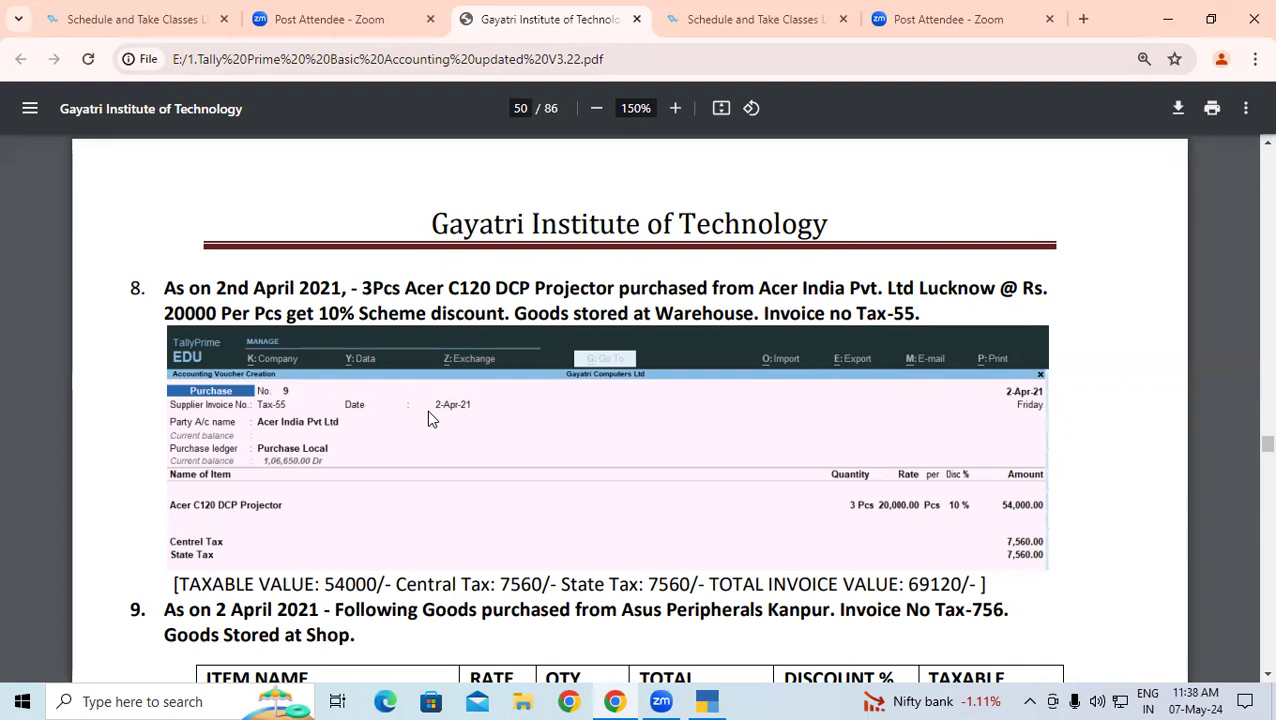
scroll(430, 418, down, 3)
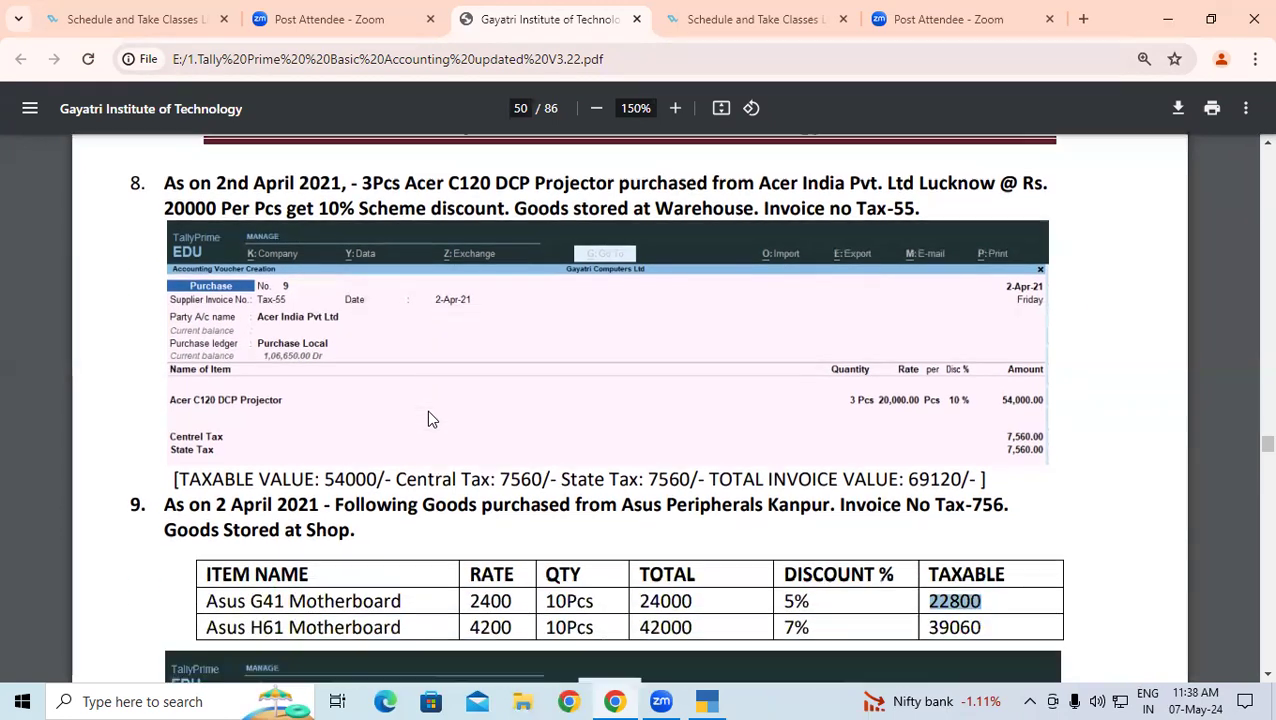
scroll(430, 418, down, 5)
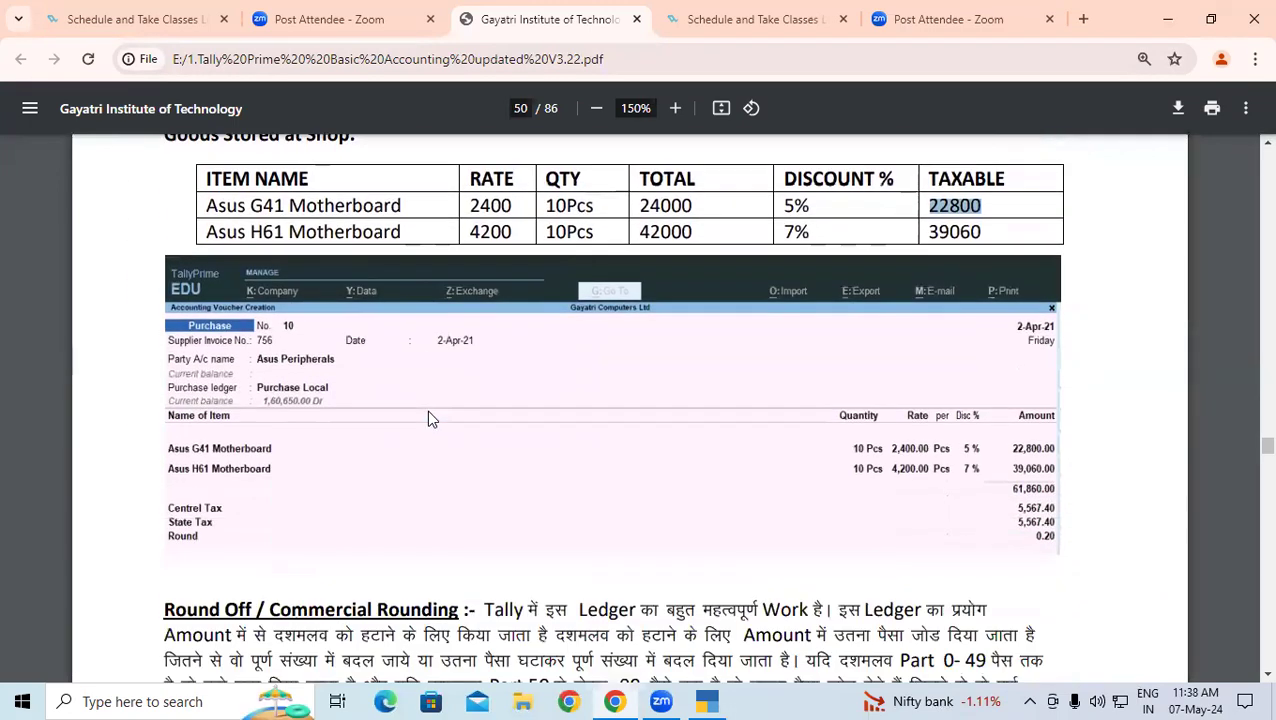
scroll(430, 418, down, 1)
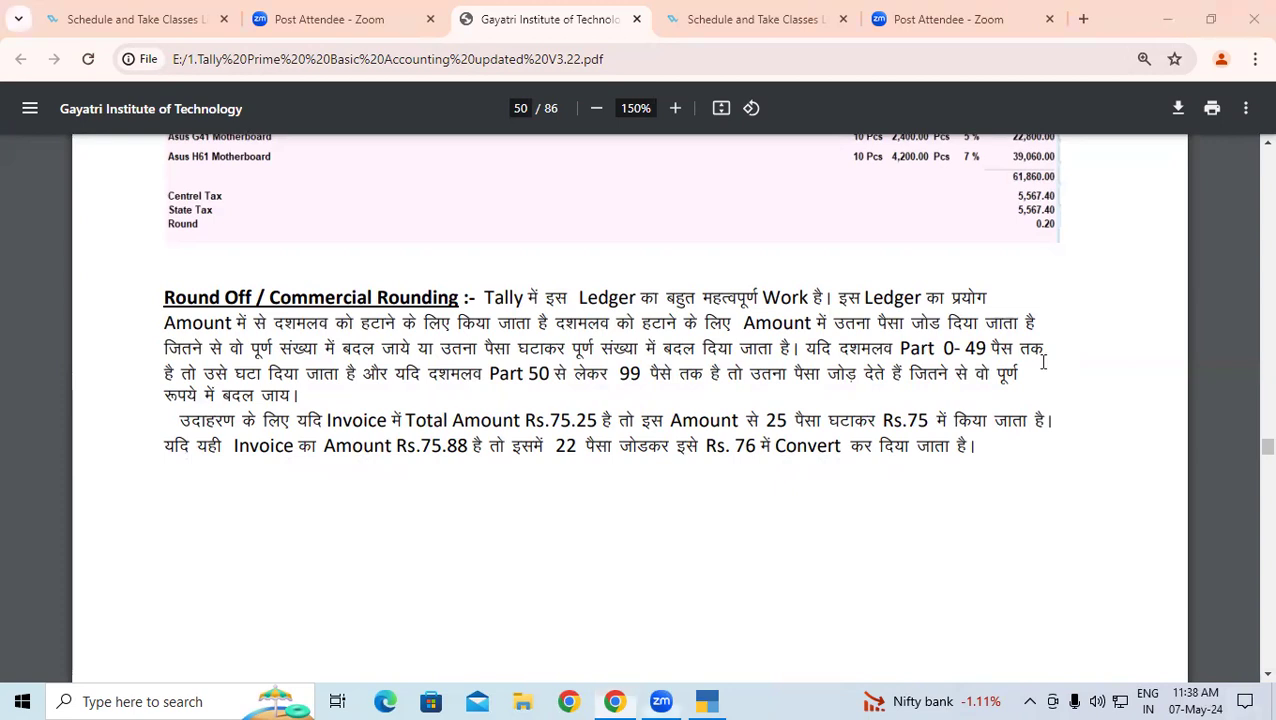
scroll(896, 325, up, 4)
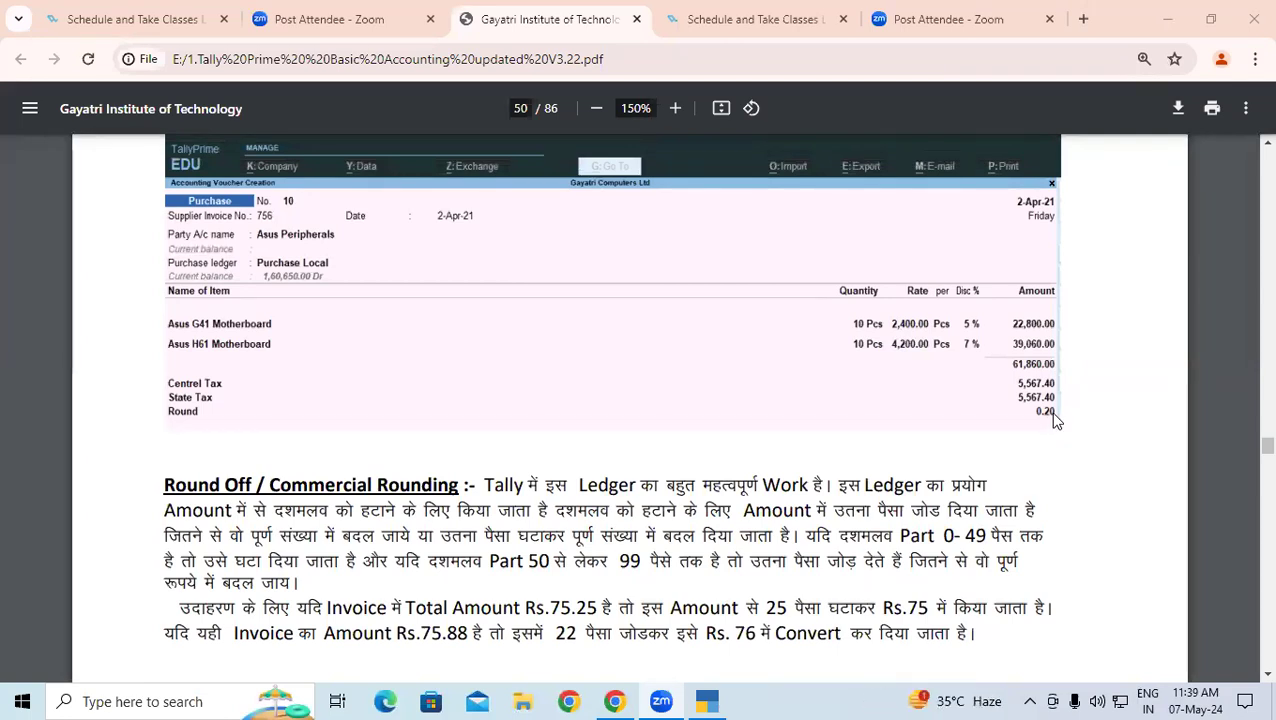
scroll(900, 480, down, 1)
click(709, 700)
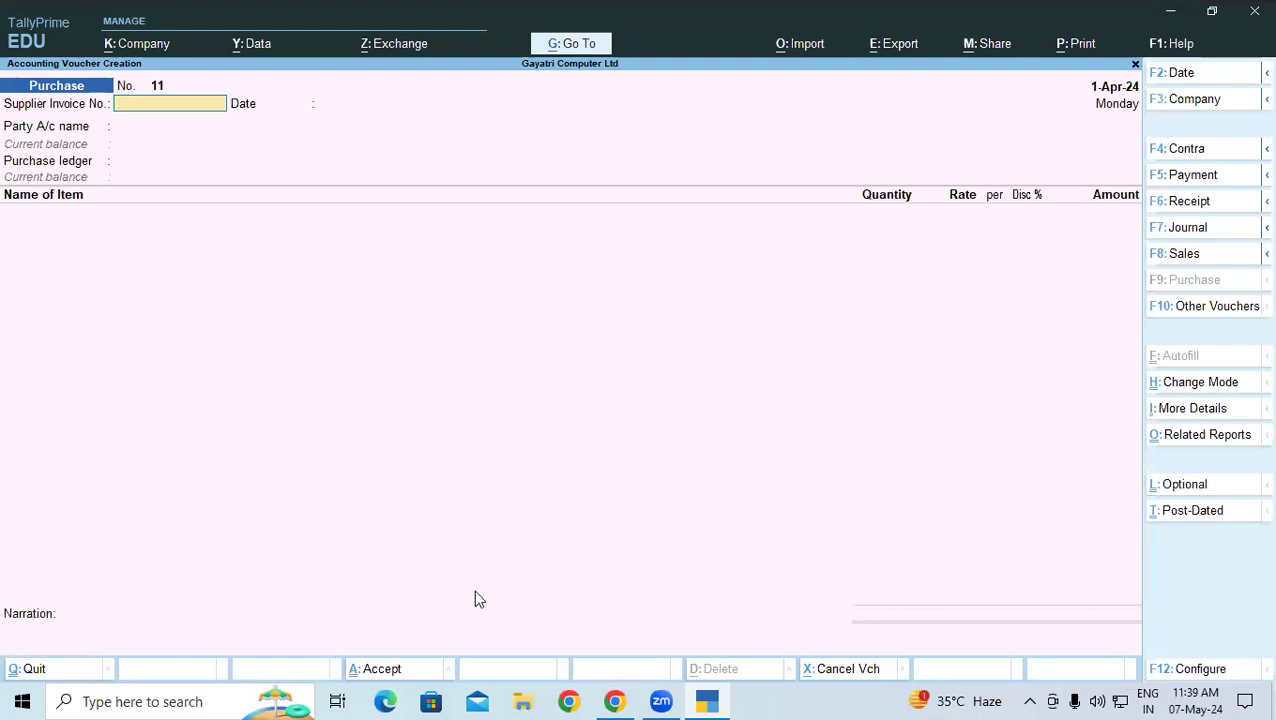
- Switch to Chrome and read the opening lines on the purpose of the Round Off / Commercial Rounding ledger
click(614, 701)
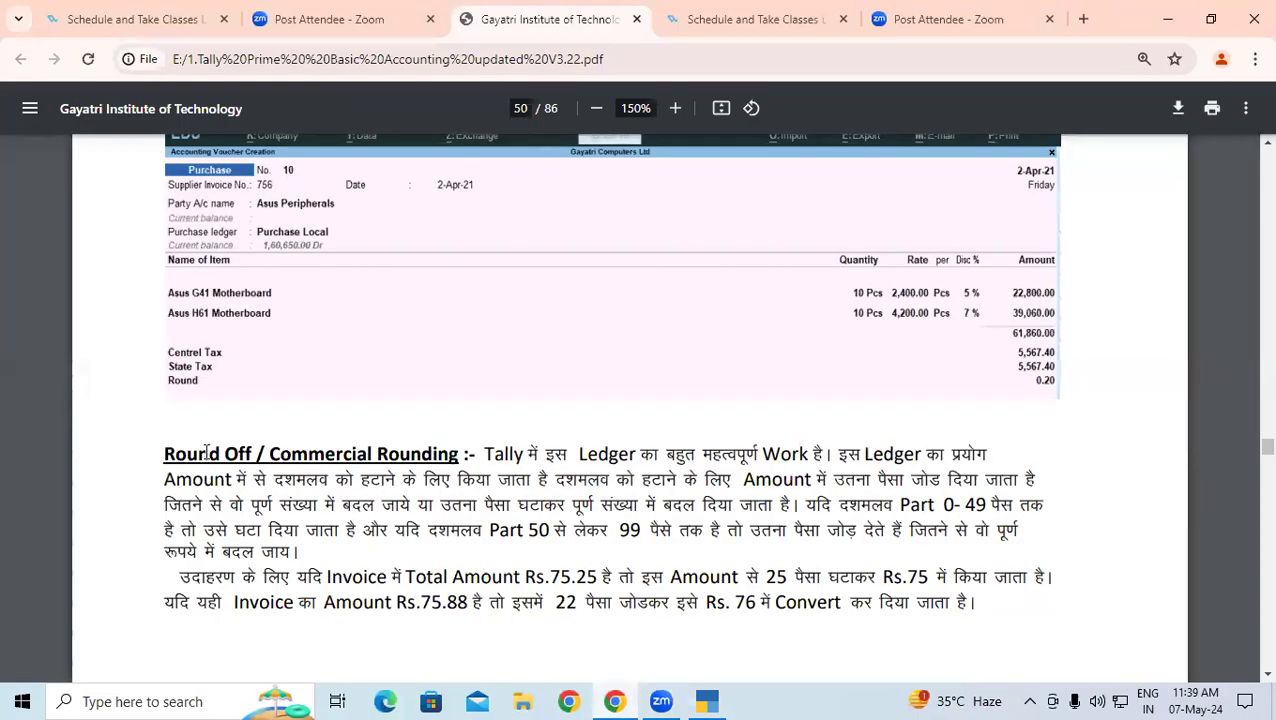
drag(162, 456, 336, 456)
drag(493, 457, 548, 482)
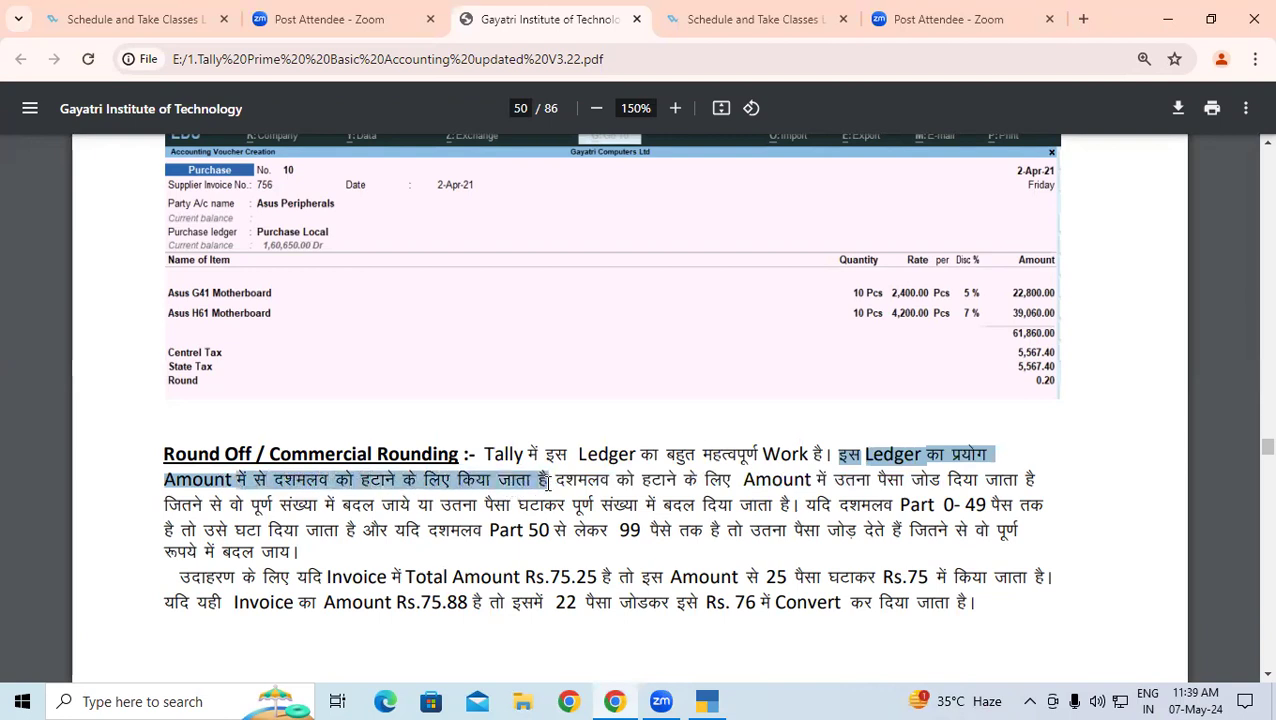
- Switch to TallyPrime, reopen the saved Asus Perpherals purchase voucher and remove its Round Off ledger line
click(712, 701)
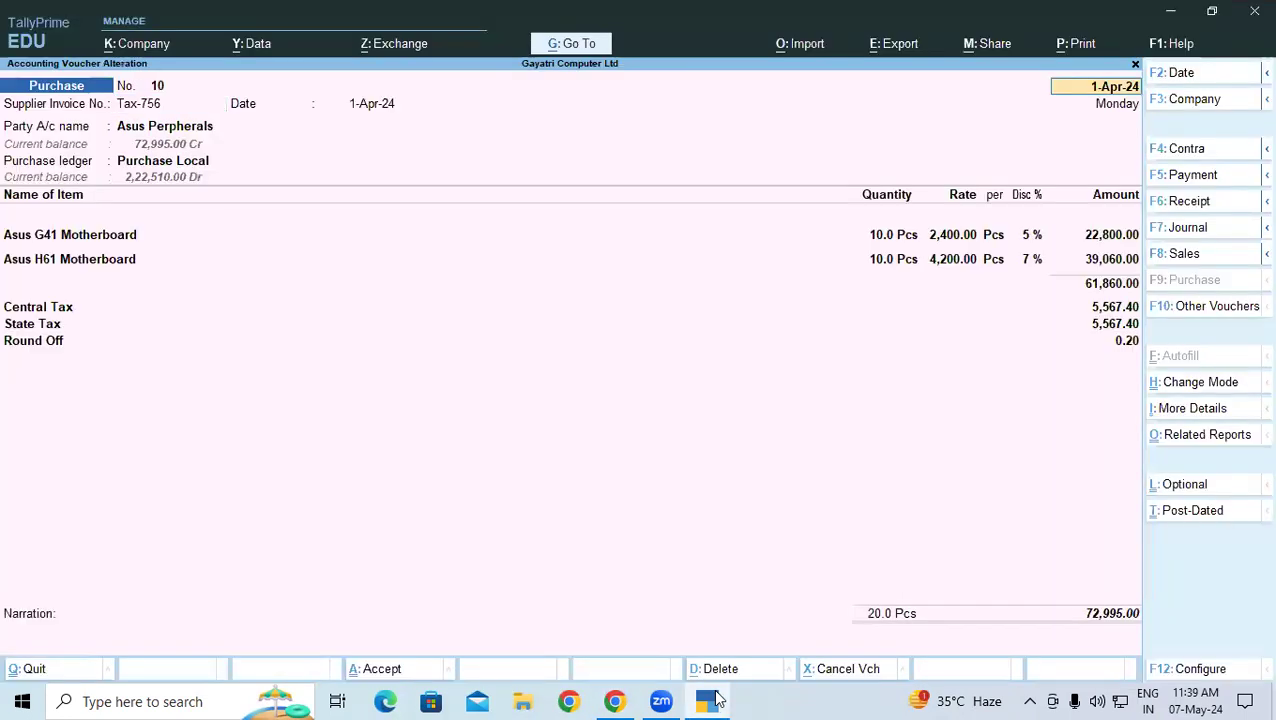
click(1135, 343)
key(BackSpace)
key(space)
key(Up)
key(Up)
key(Up)
key(Up)
key(Up)
key(Up)
key(Up)
key(Up)
key(Up)
key(Up)
key(Up)
key(Up)
key(Up)
key(Up)
key(Up)
key(Up)
key(Up)
key(Up)
key(Up)
key(Up)
key(Down)
key(Return)
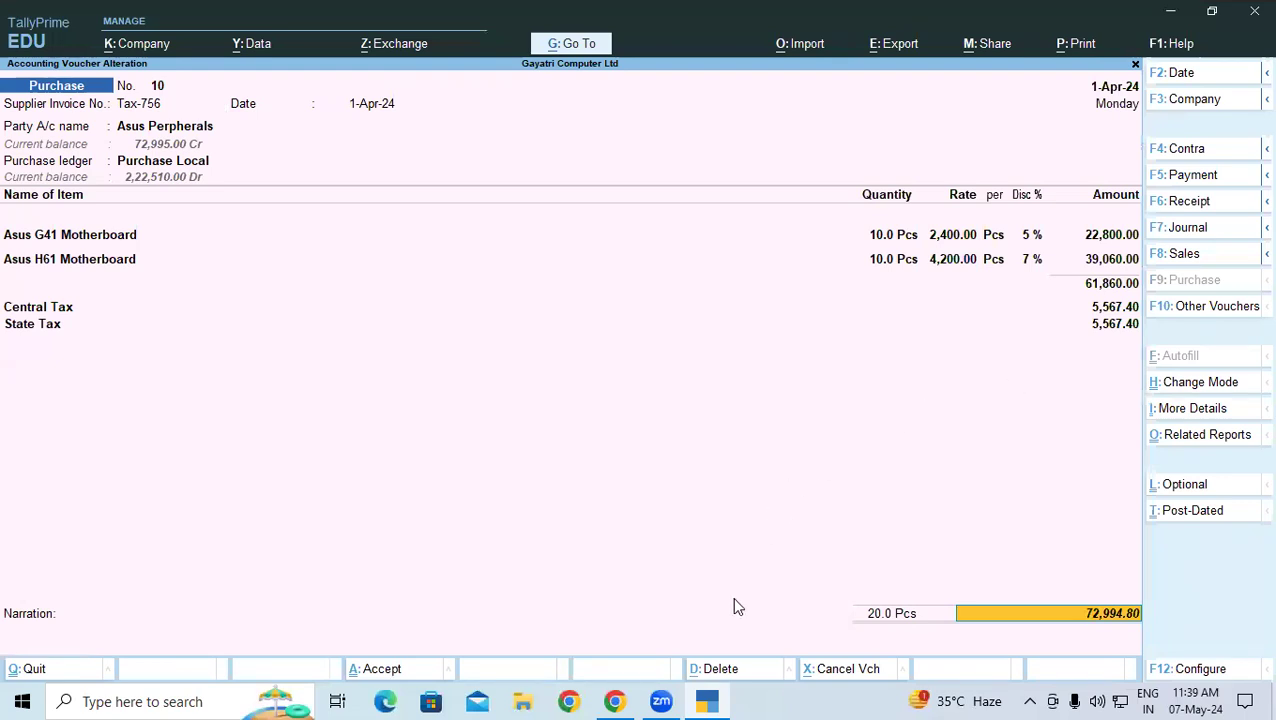
- Switch to Chrome and read the Round Off rules for decimal parts of 0-49 and 50-99 paise
click(614, 701)
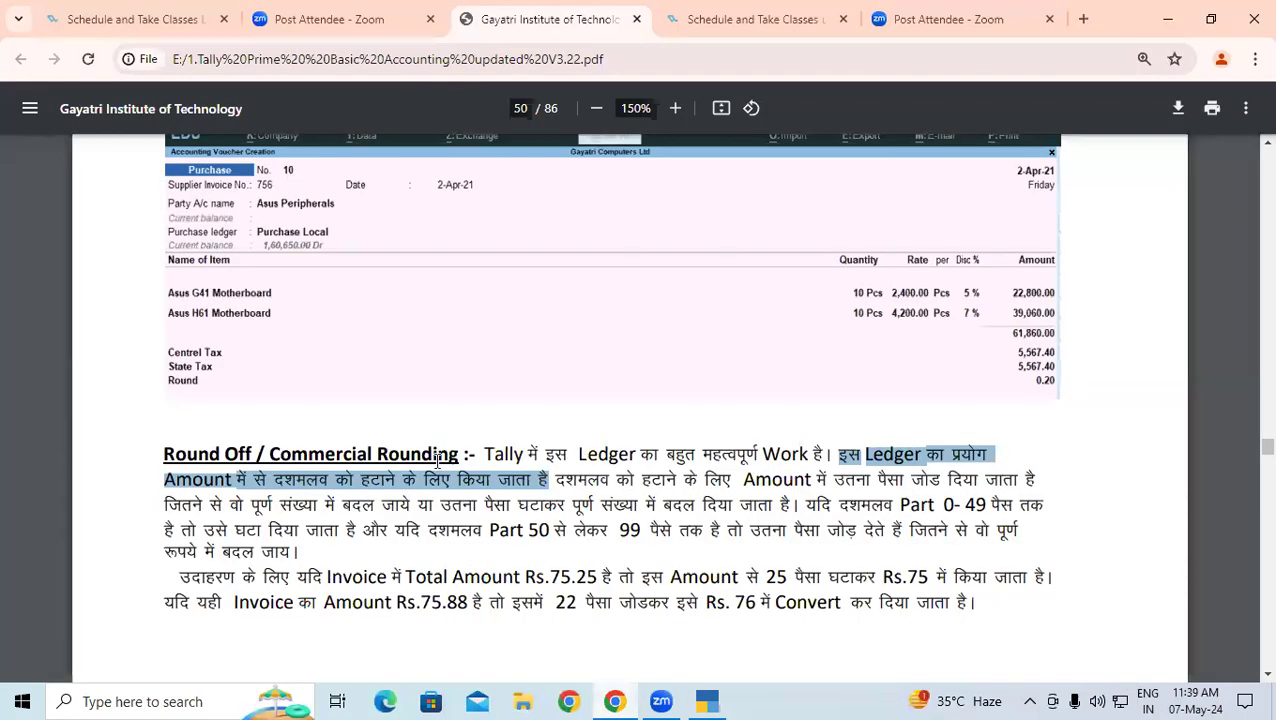
drag(583, 460, 1035, 484)
drag(165, 505, 786, 505)
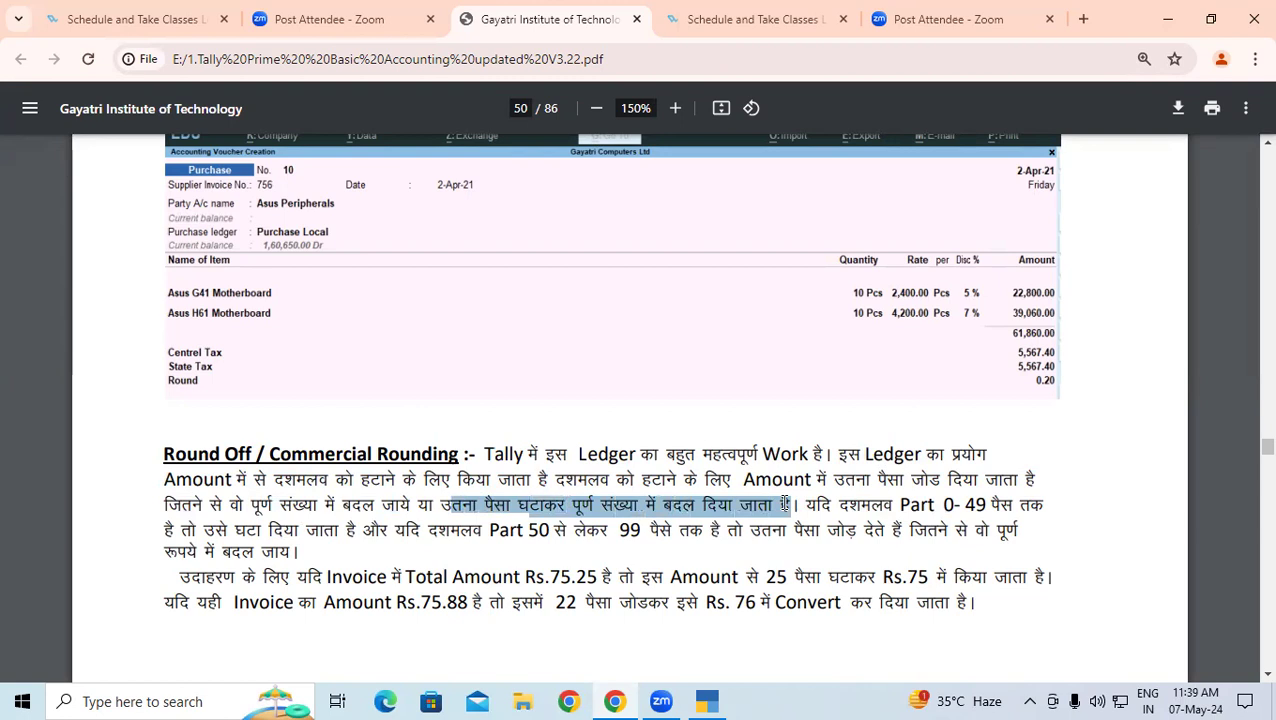
drag(815, 504, 896, 530)
click(948, 504)
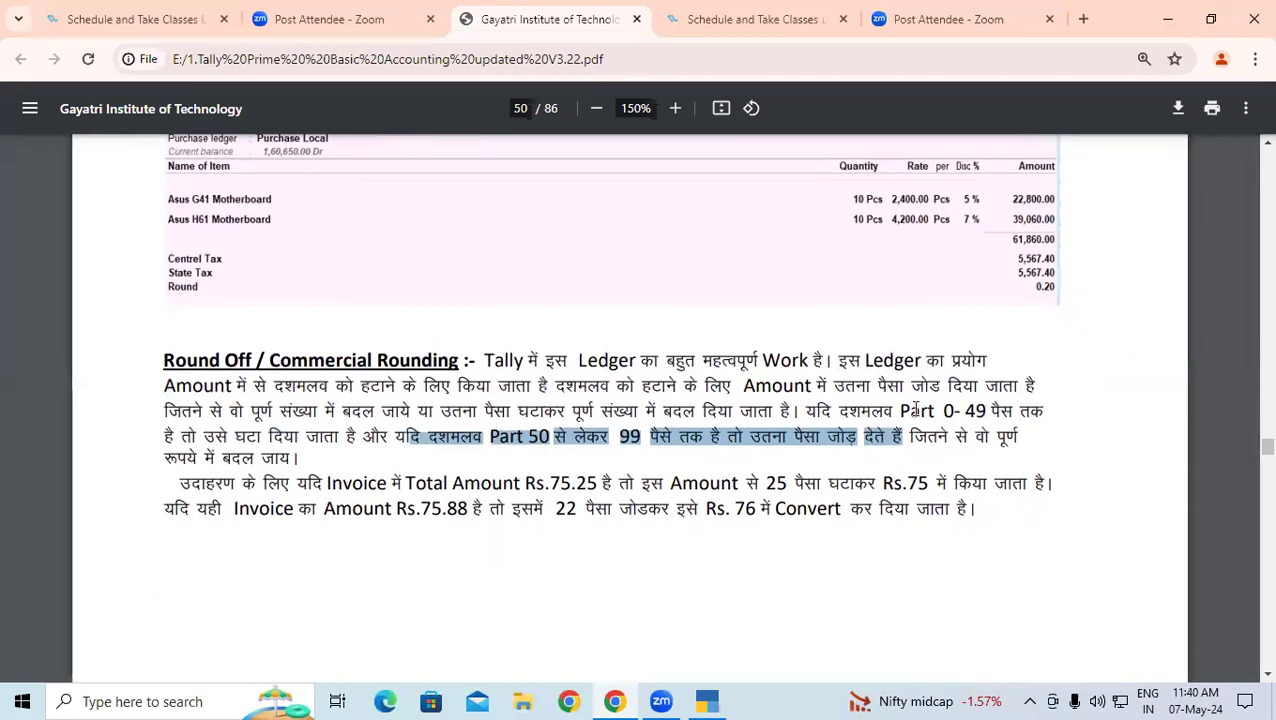
drag(921, 437, 315, 459)
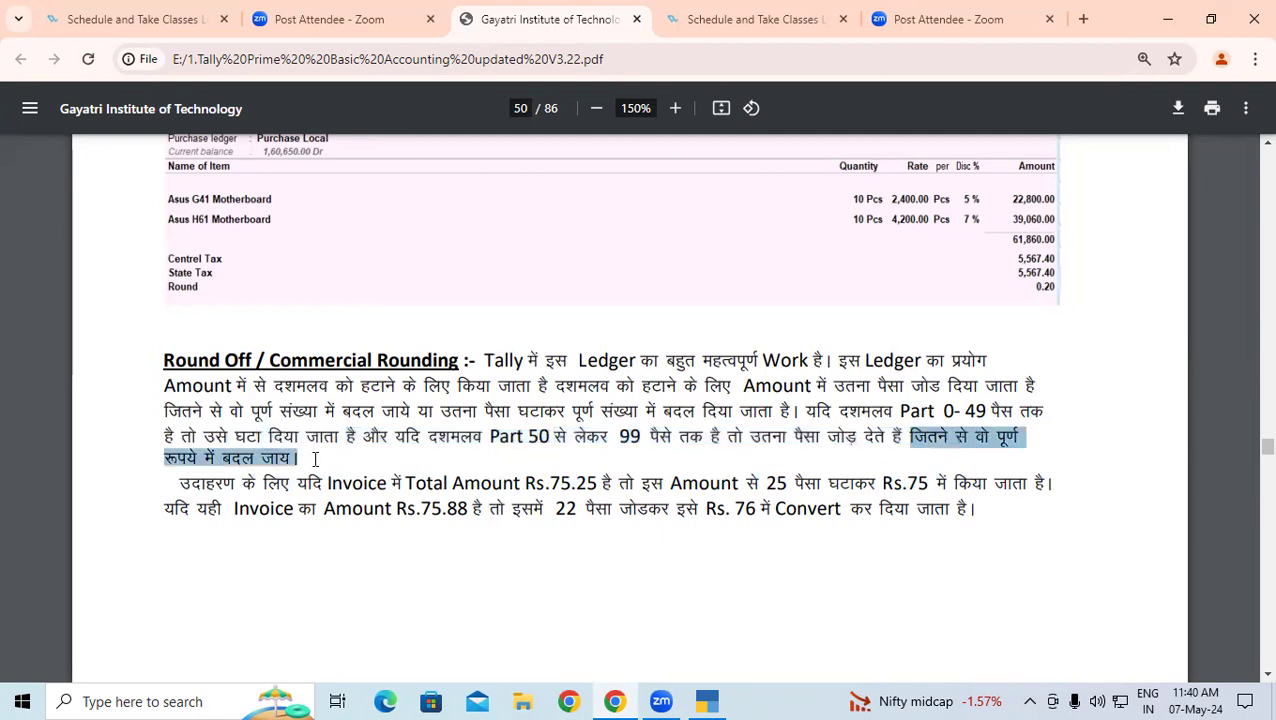
- Read the notes' rounding examples for invoice amounts of Rs.75.25 and Rs.75.88
drag(210, 486, 592, 485)
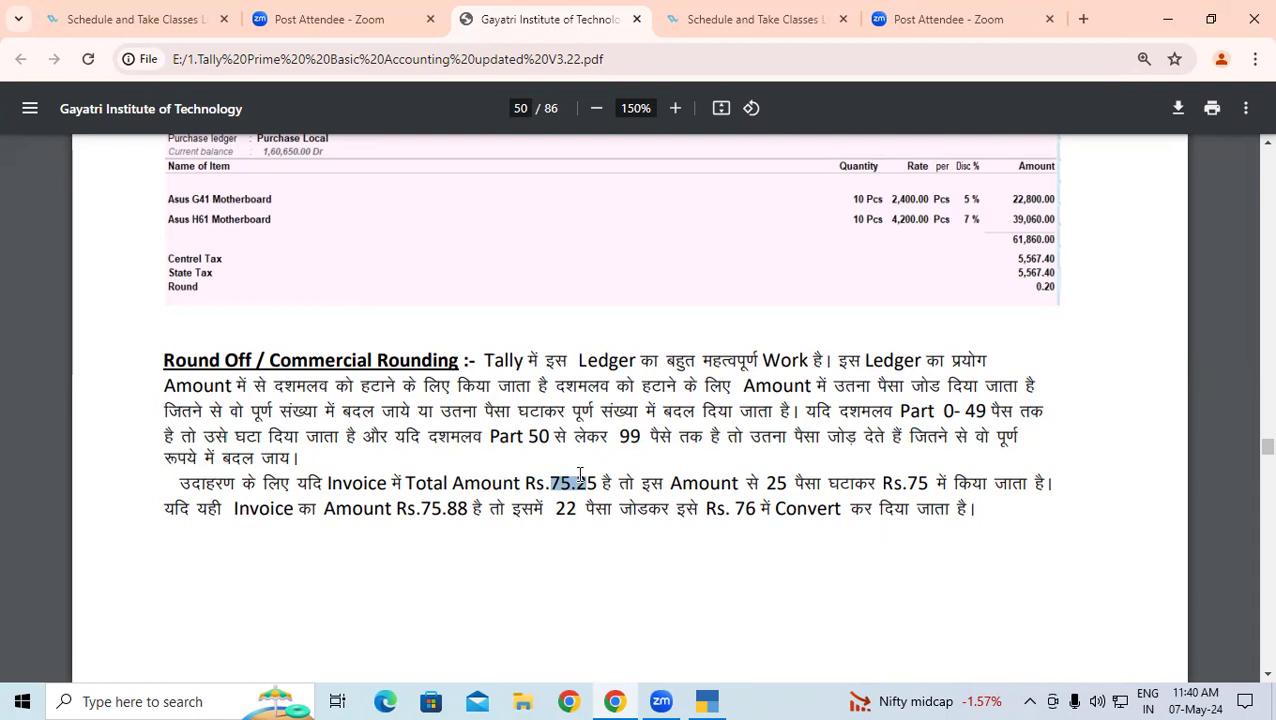
drag(767, 482, 1077, 478)
click(913, 477)
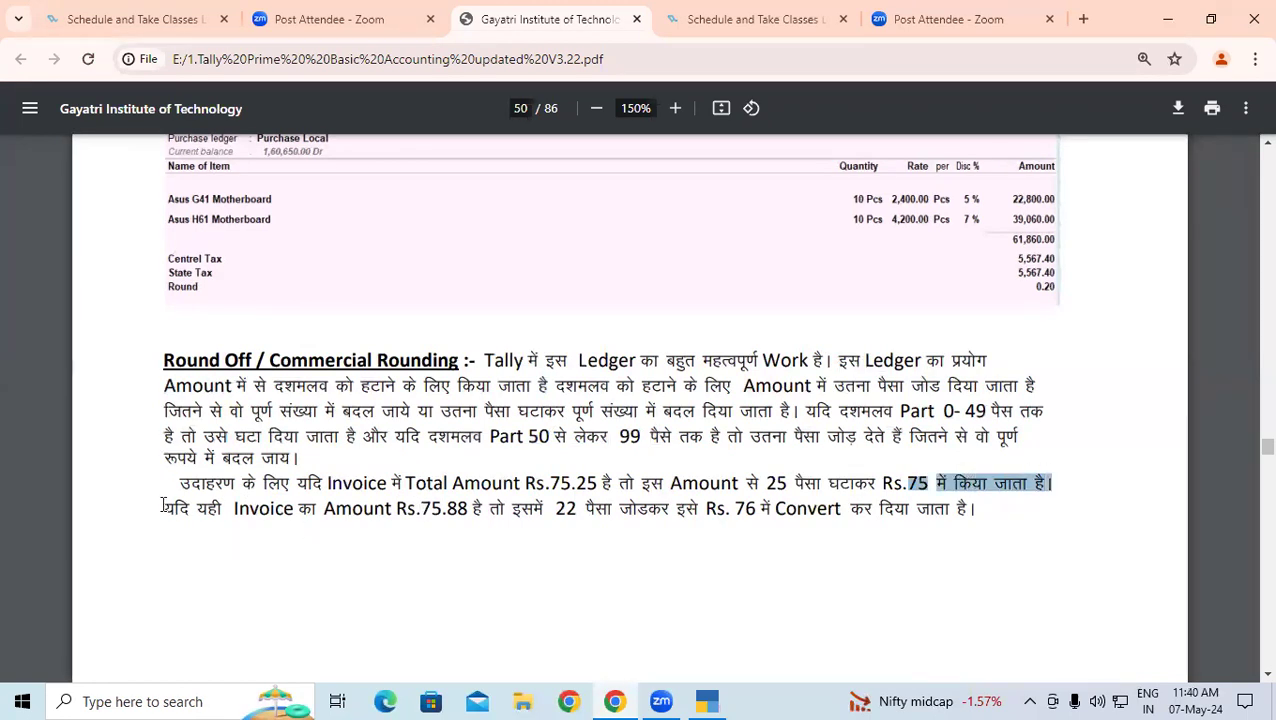
drag(163, 506, 550, 506)
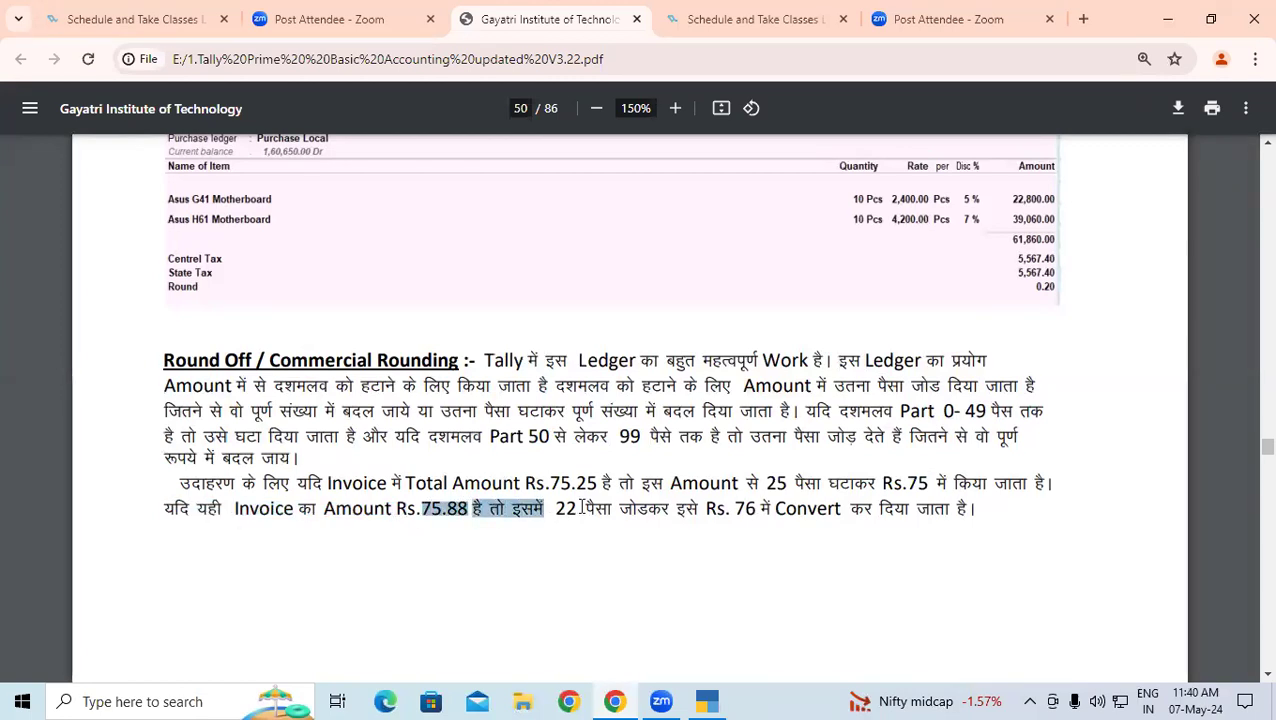
click(554, 507)
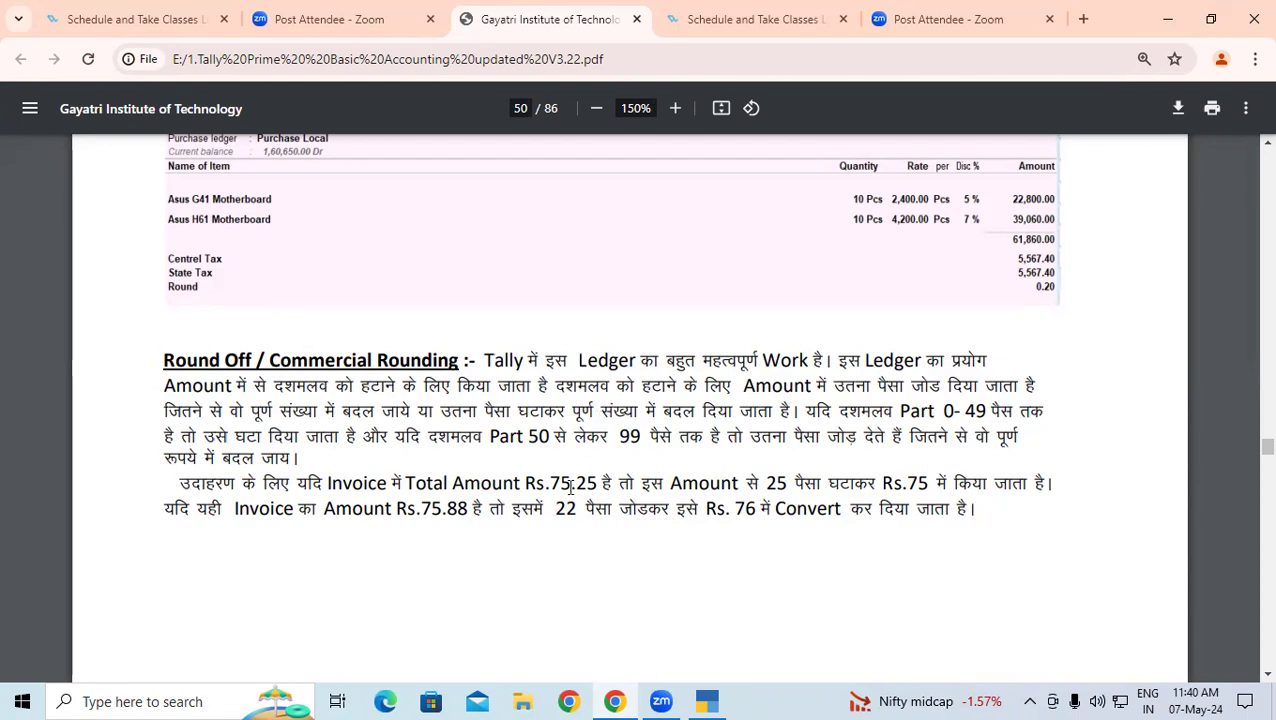
drag(570, 503, 1106, 514)
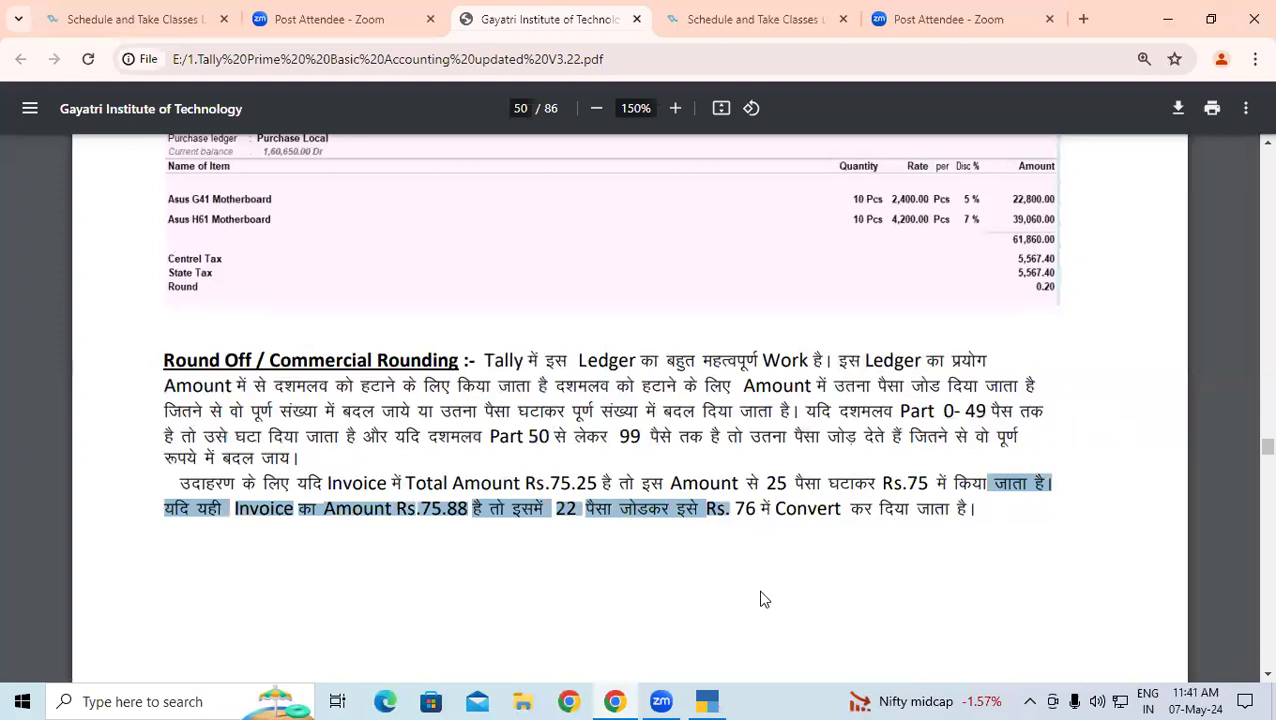
- Switch to TallyPrime, add the Round Off ledger below State Tax again and save the altered purchase voucher
click(707, 701)
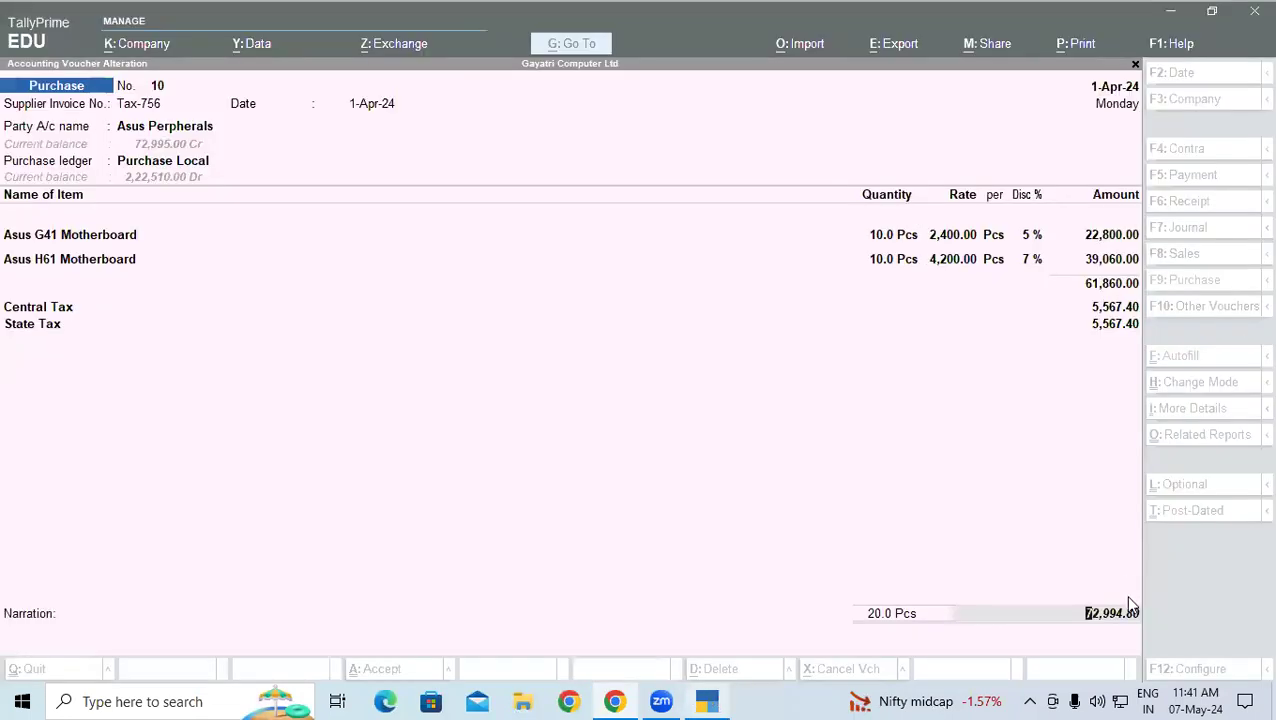
click(1118, 324)
key(Return)
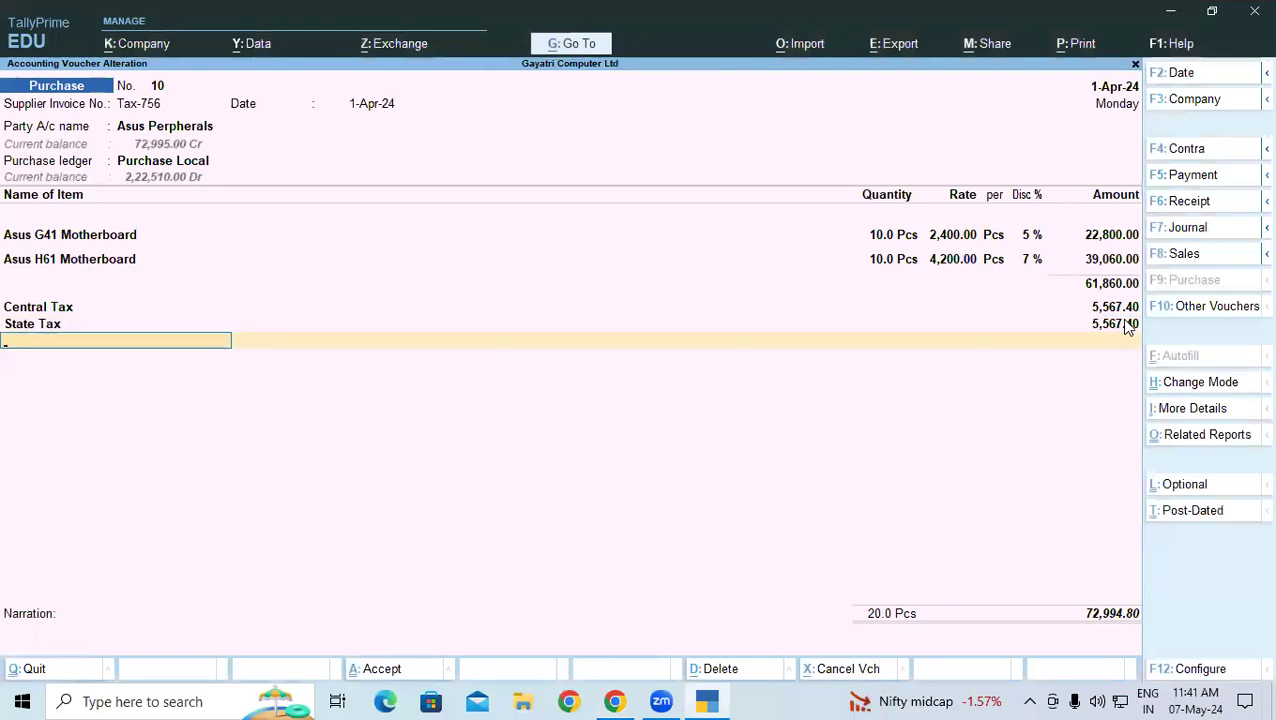
text(Ro)
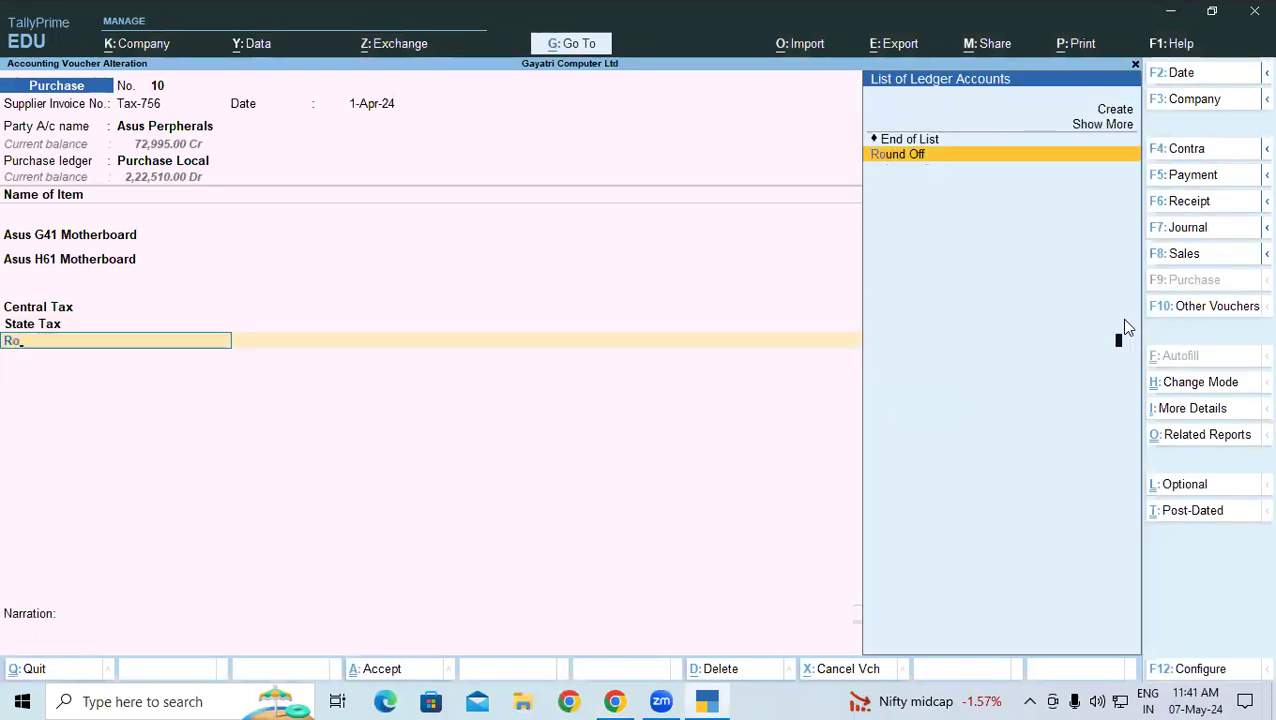
key(Return)
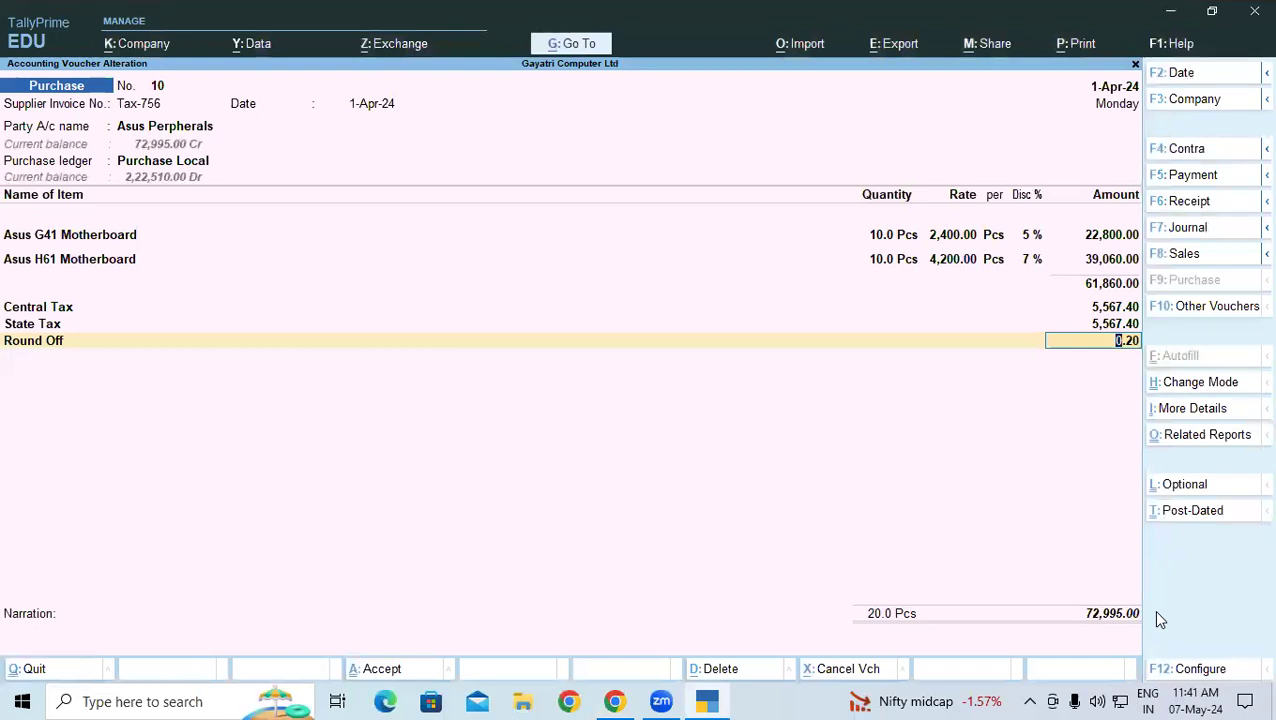
key(ctrl+a)
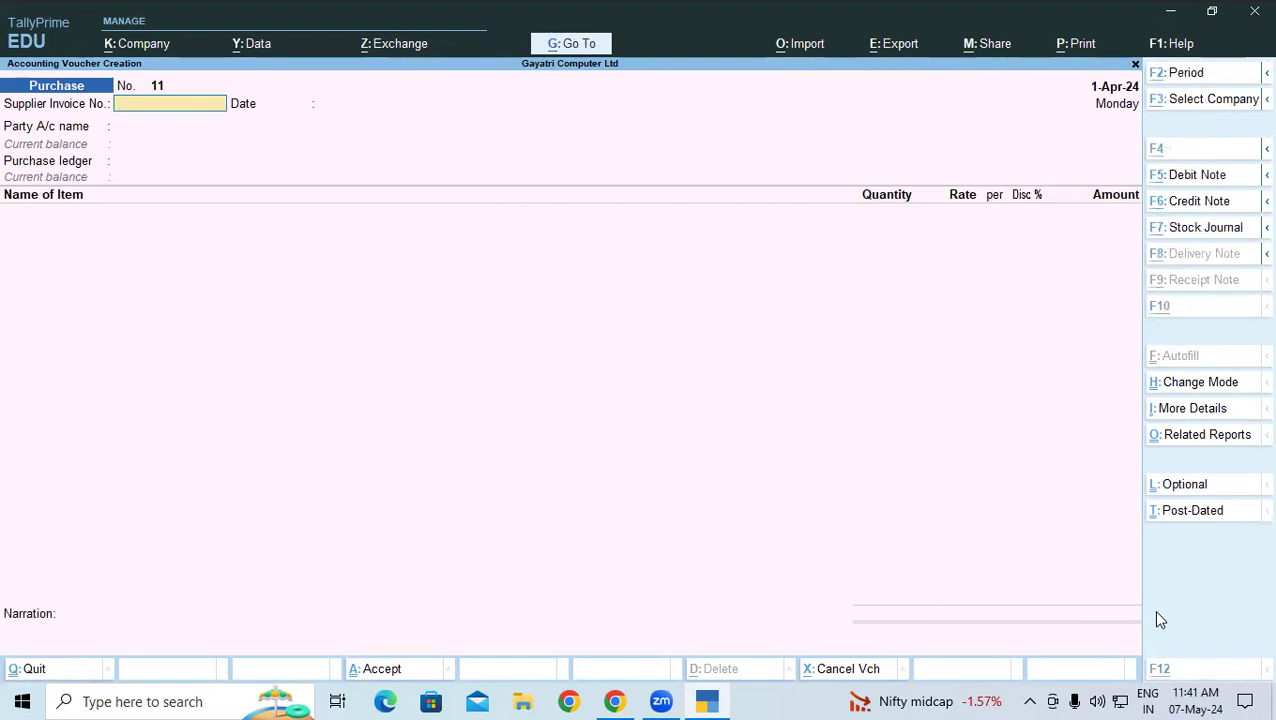
- Switch to Chrome and review the Round Off ledger settings and the Discount Ledger In Voucher section on page 51
key(alt+Tab)
scroll(1122, 625, down, 8)
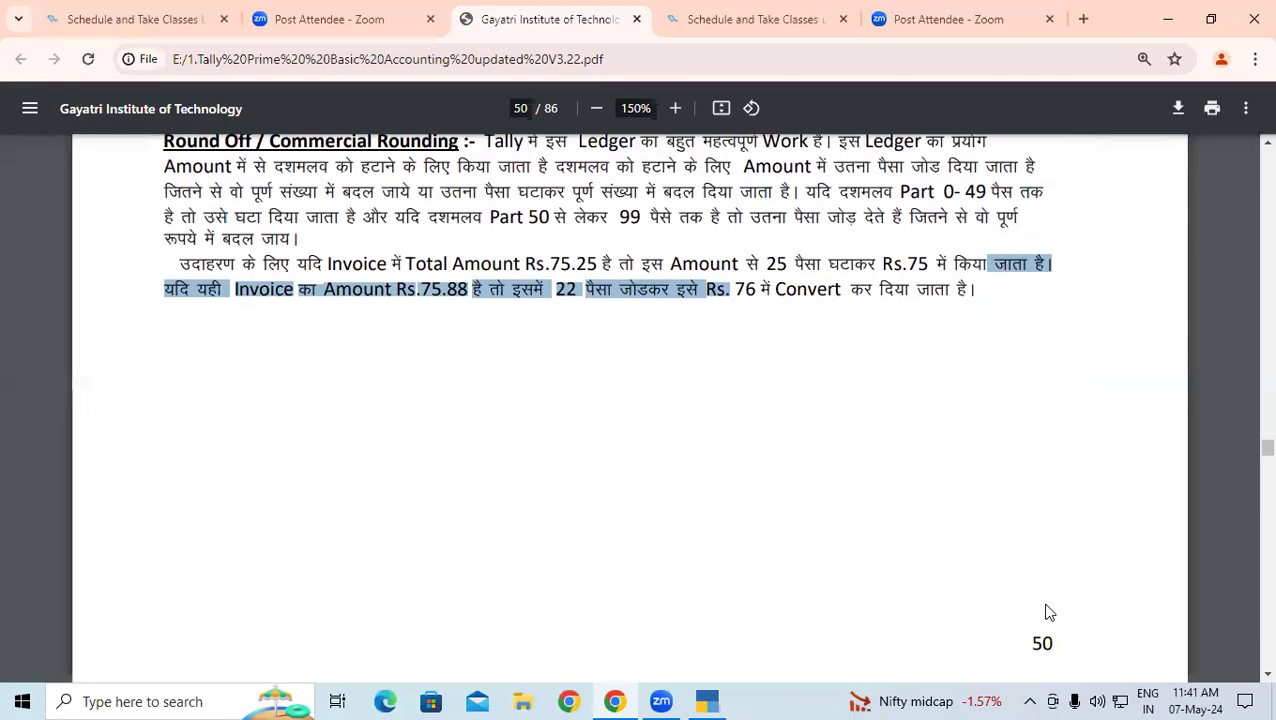
scroll(871, 584, down, 3)
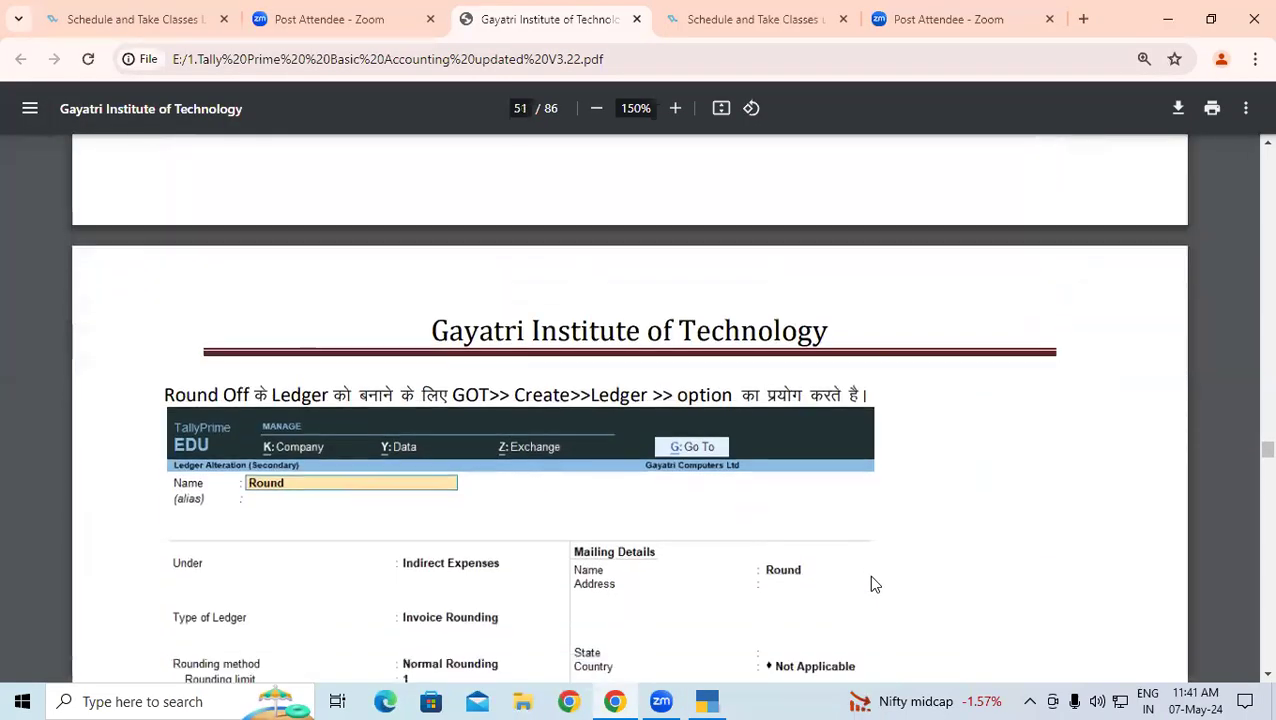
drag(186, 229, 280, 303)
click(279, 303)
scroll(270, 303, down, 3)
scroll(268, 303, down, 1)
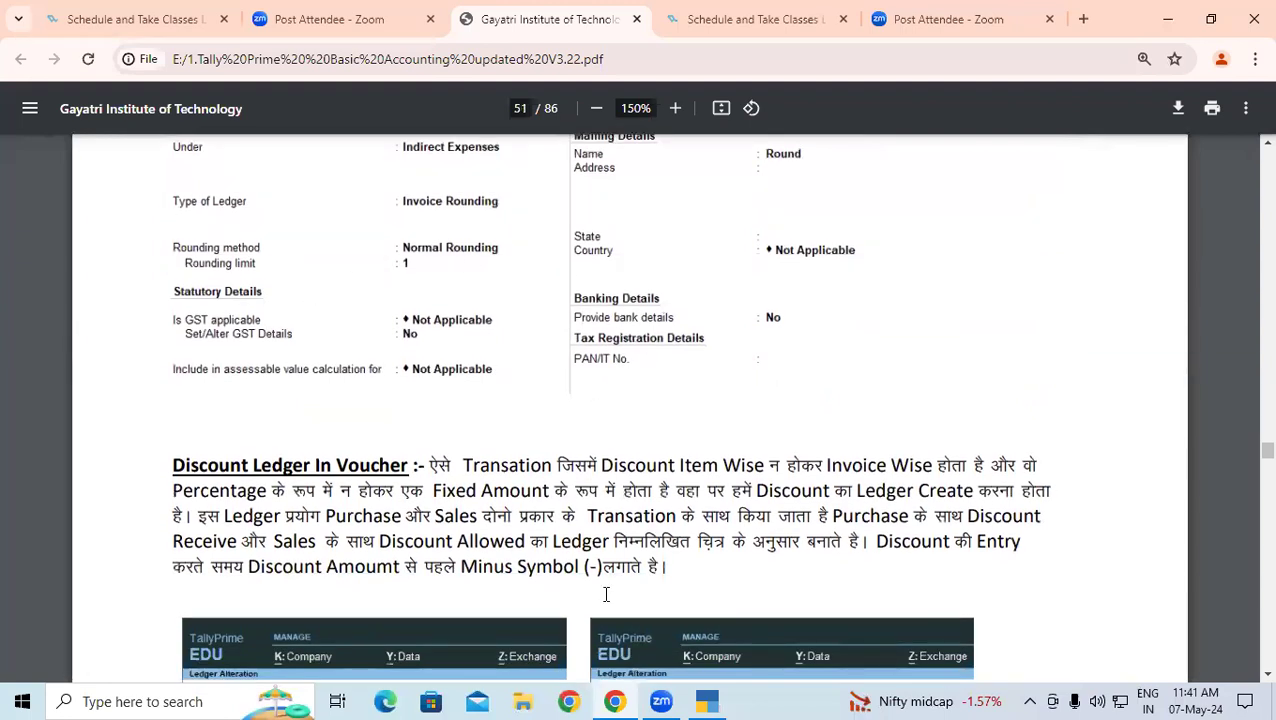
- Go back through the notes to the Separate Discount Column In Invoice section on page 49
scroll(650, 370, up, 8)
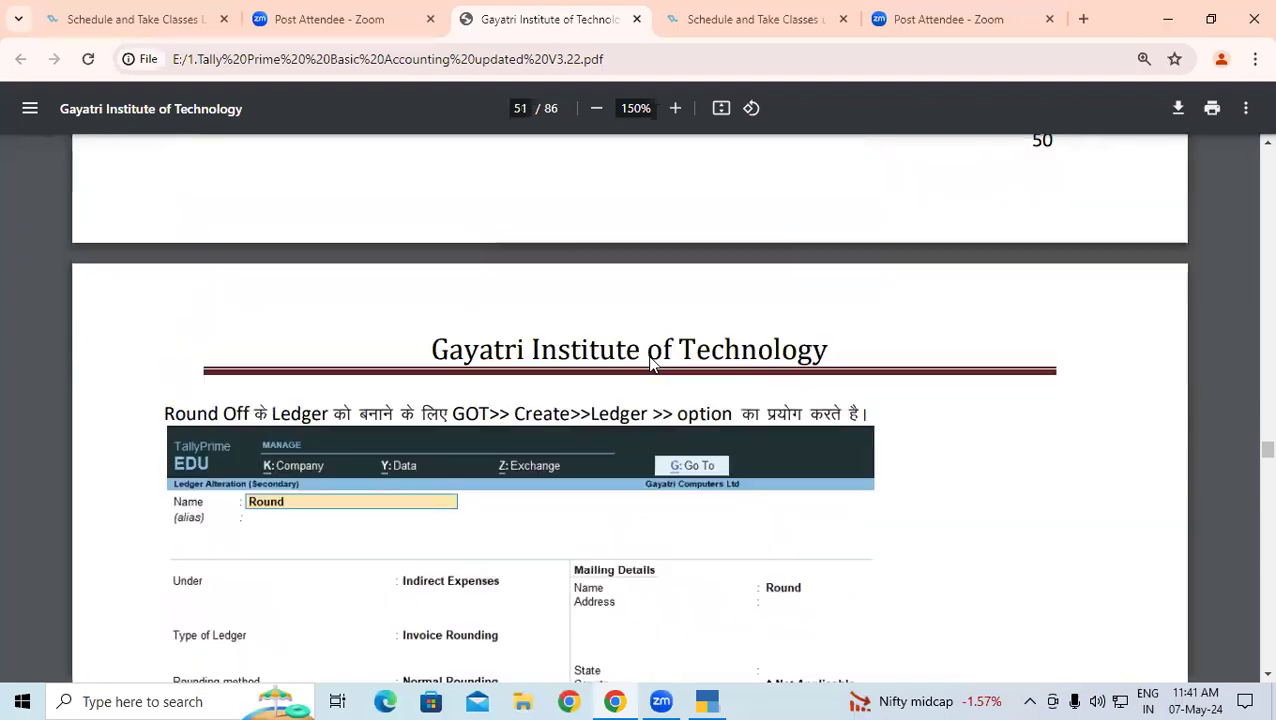
scroll(650, 364, up, 12)
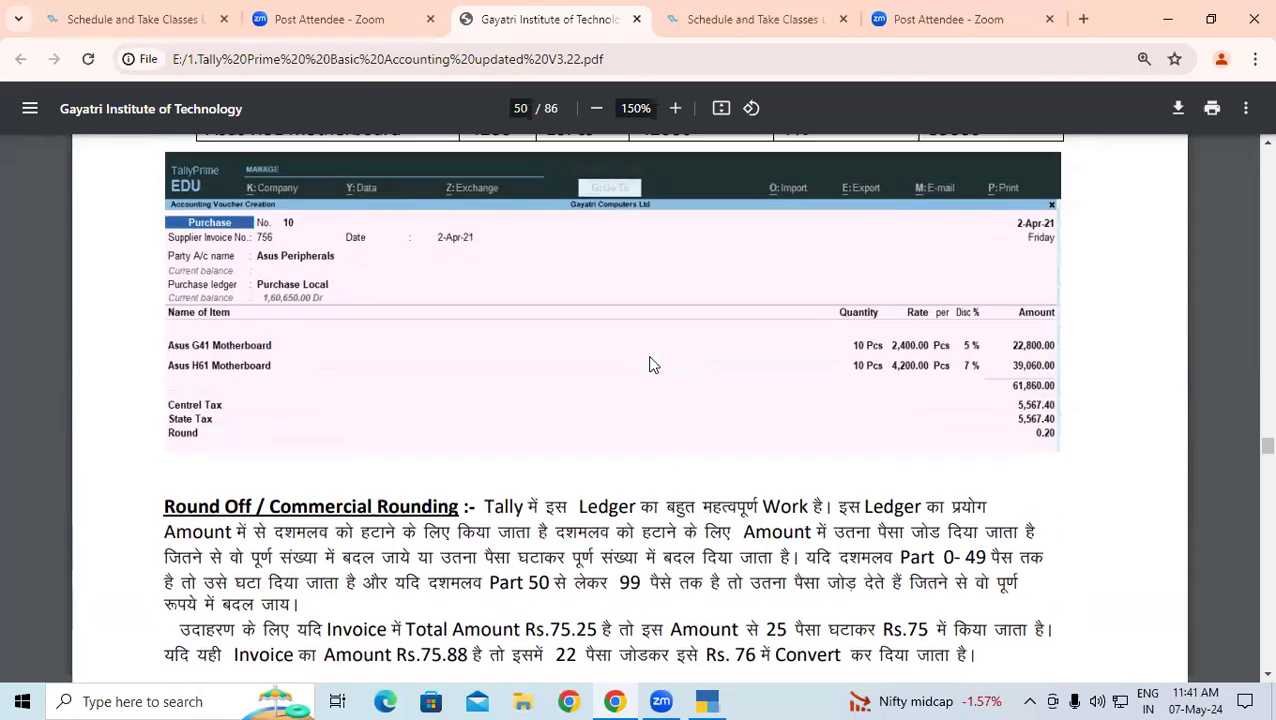
scroll(650, 364, up, 11)
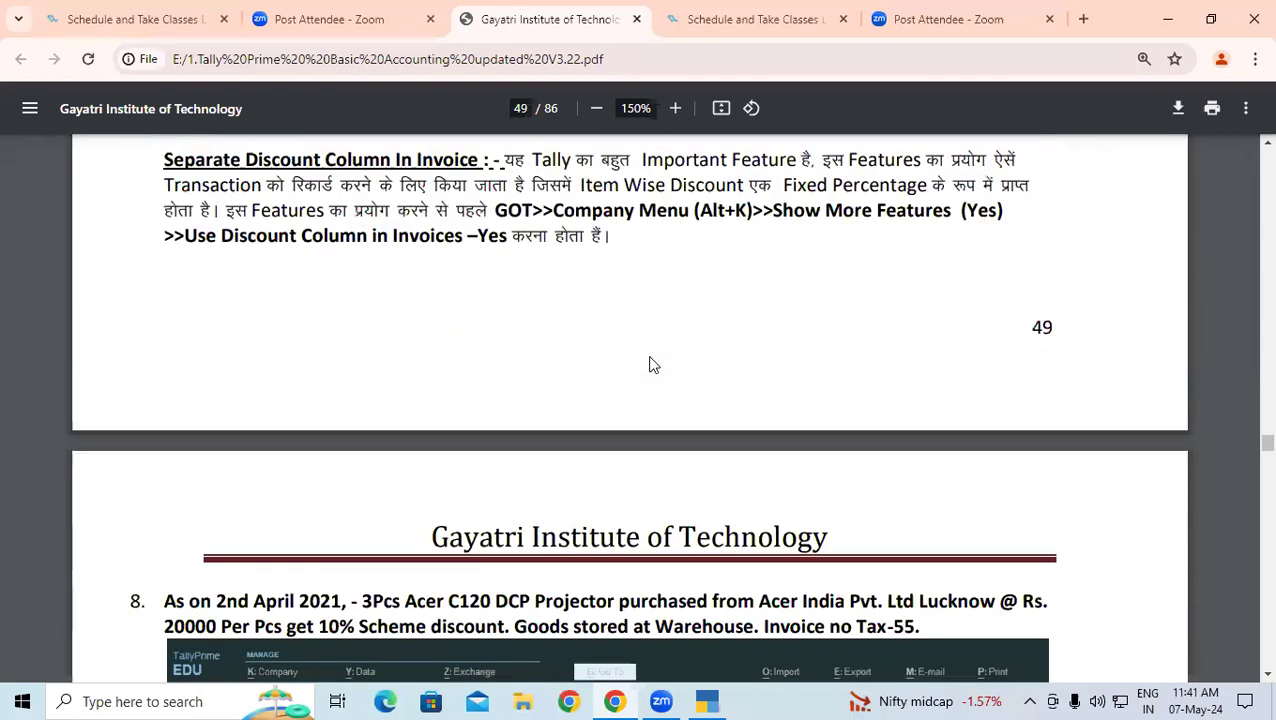
- Review the notes from the Separate Discount Column In Invoice heading through to the Discount Ledger In Voucher section on page 51
drag(205, 350, 412, 350)
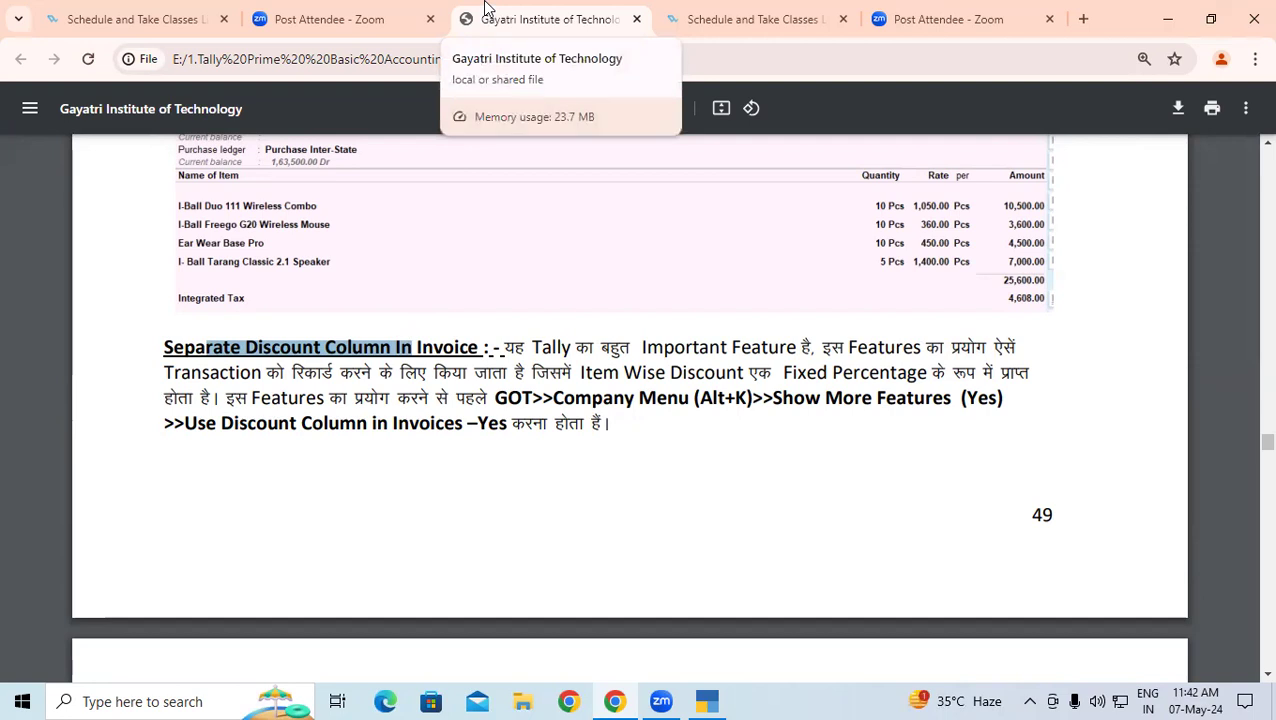
scroll(440, 347, down, 3)
scroll(443, 347, down, 10)
scroll(446, 344, down, 4)
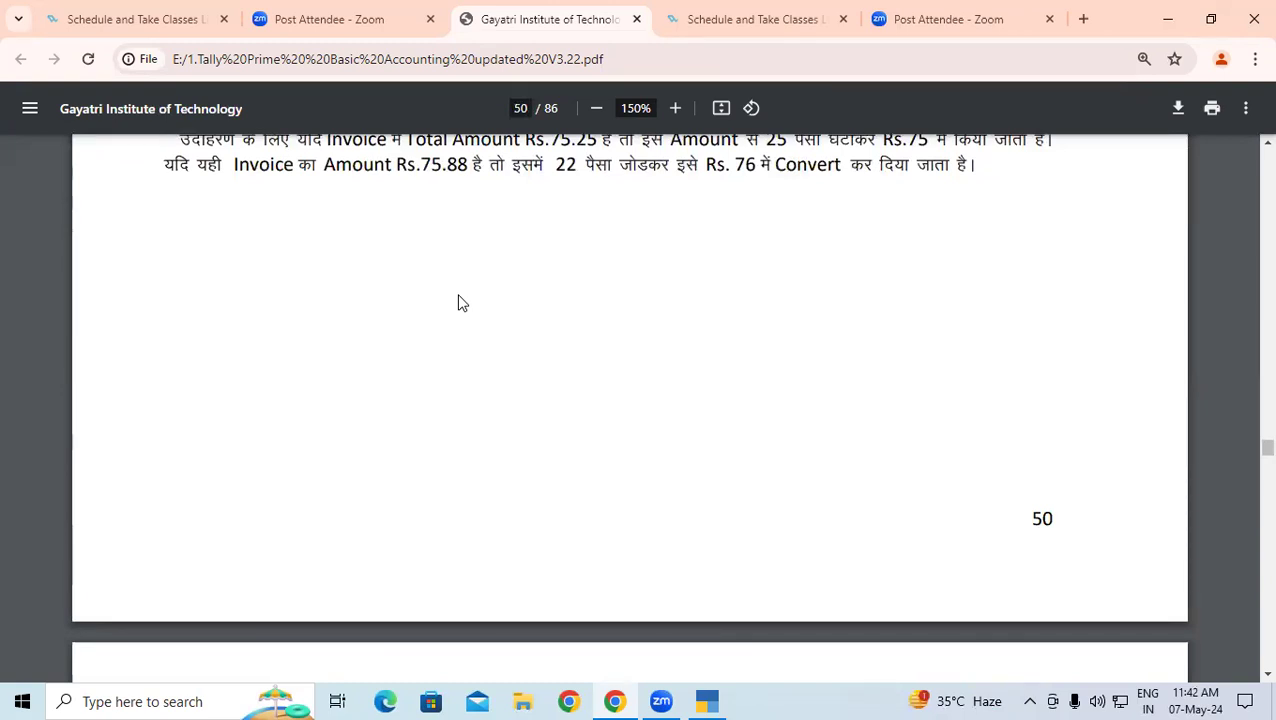
scroll(476, 334, down, 6)
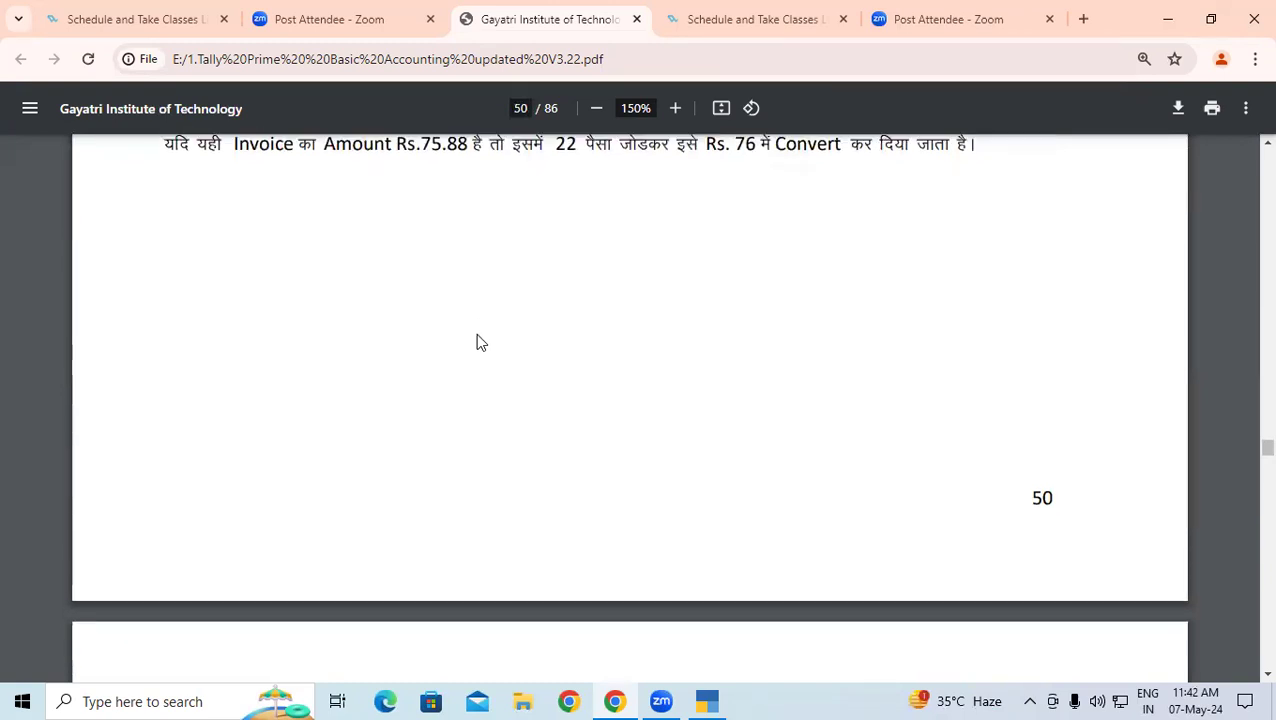
scroll(476, 340, down, 3)
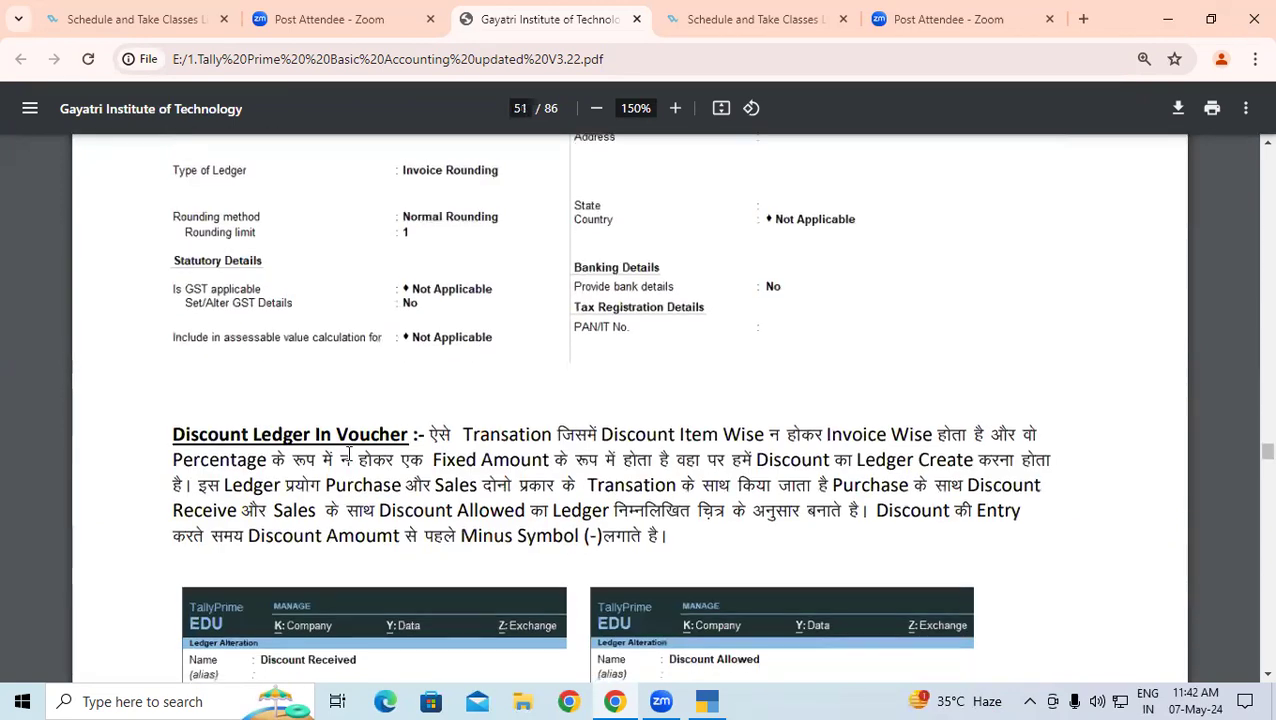
drag(171, 341, 722, 416)
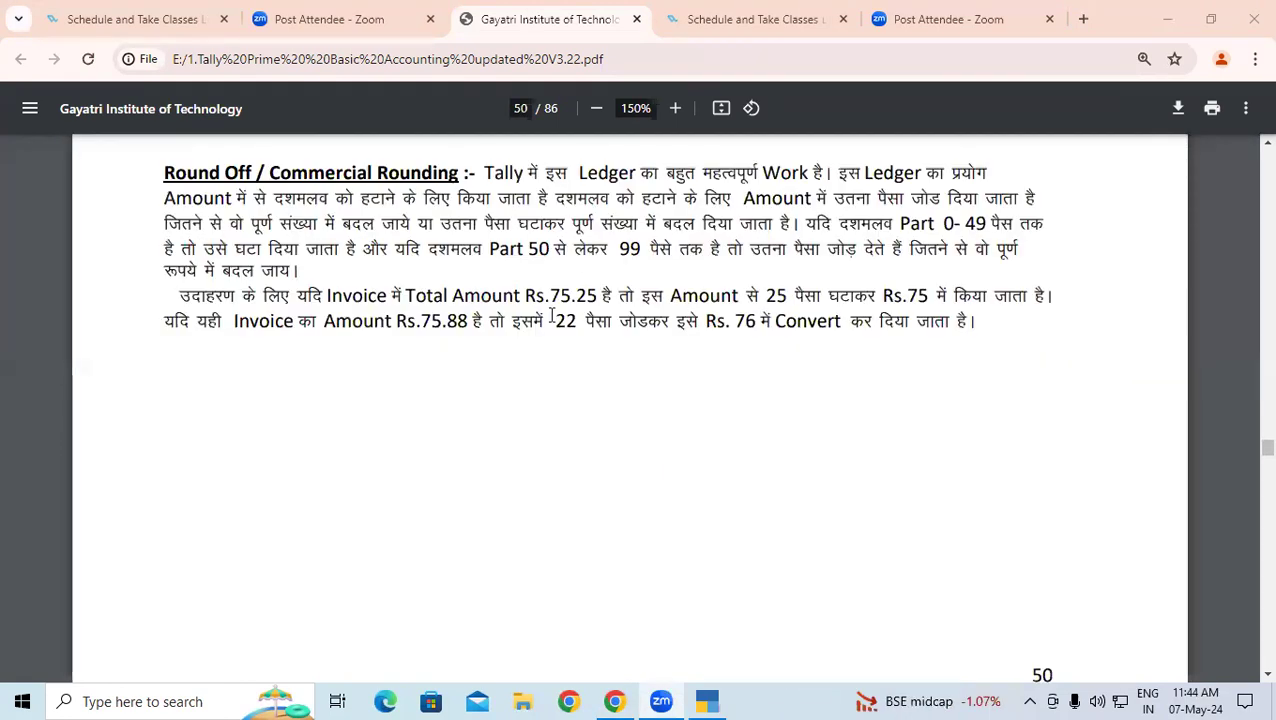
- Return to Separate Discount Column In Invoice on page 49 and highlight its heading and the Use Discount Column in Invoices setting
scroll(551, 316, up, 4)
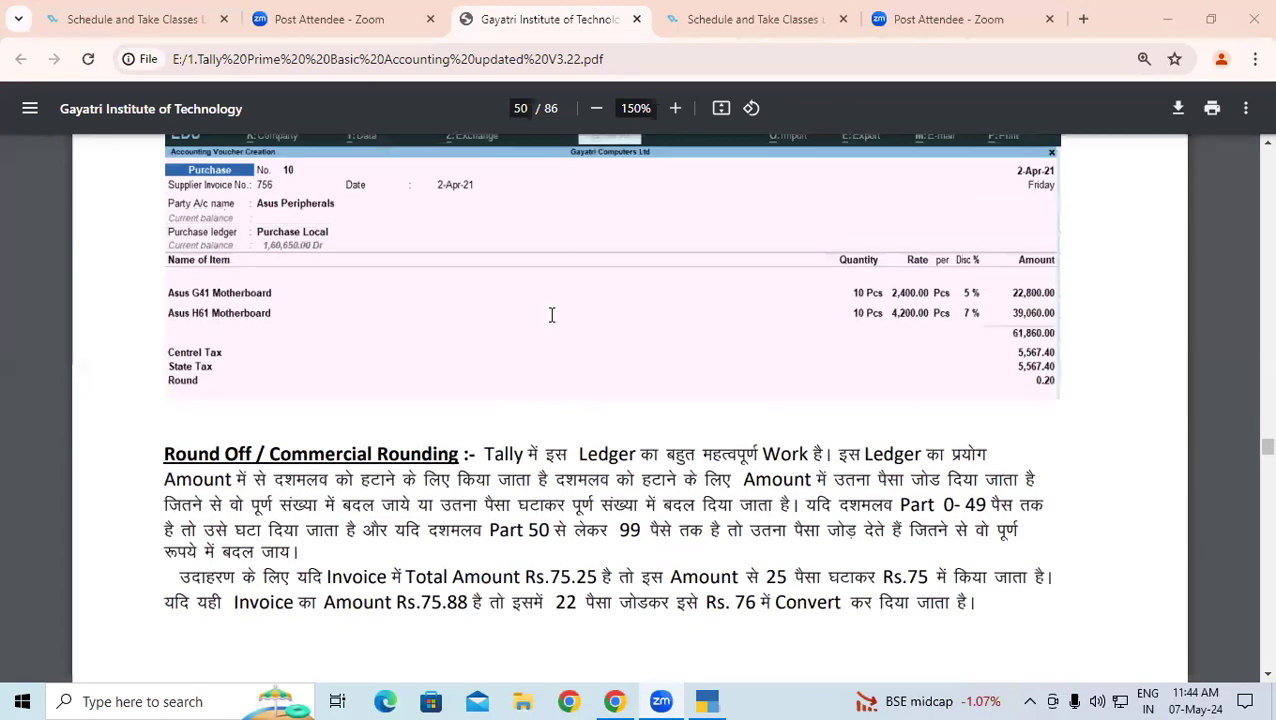
scroll(551, 316, up, 3)
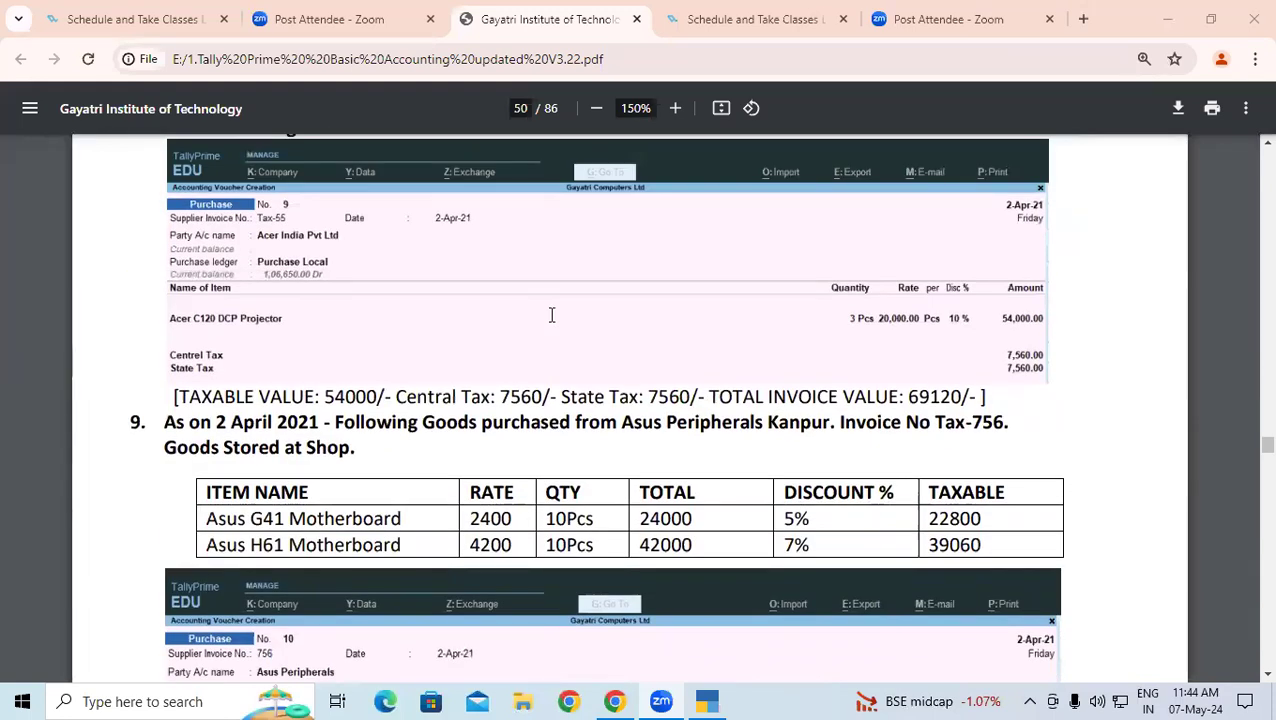
scroll(551, 316, up, 2)
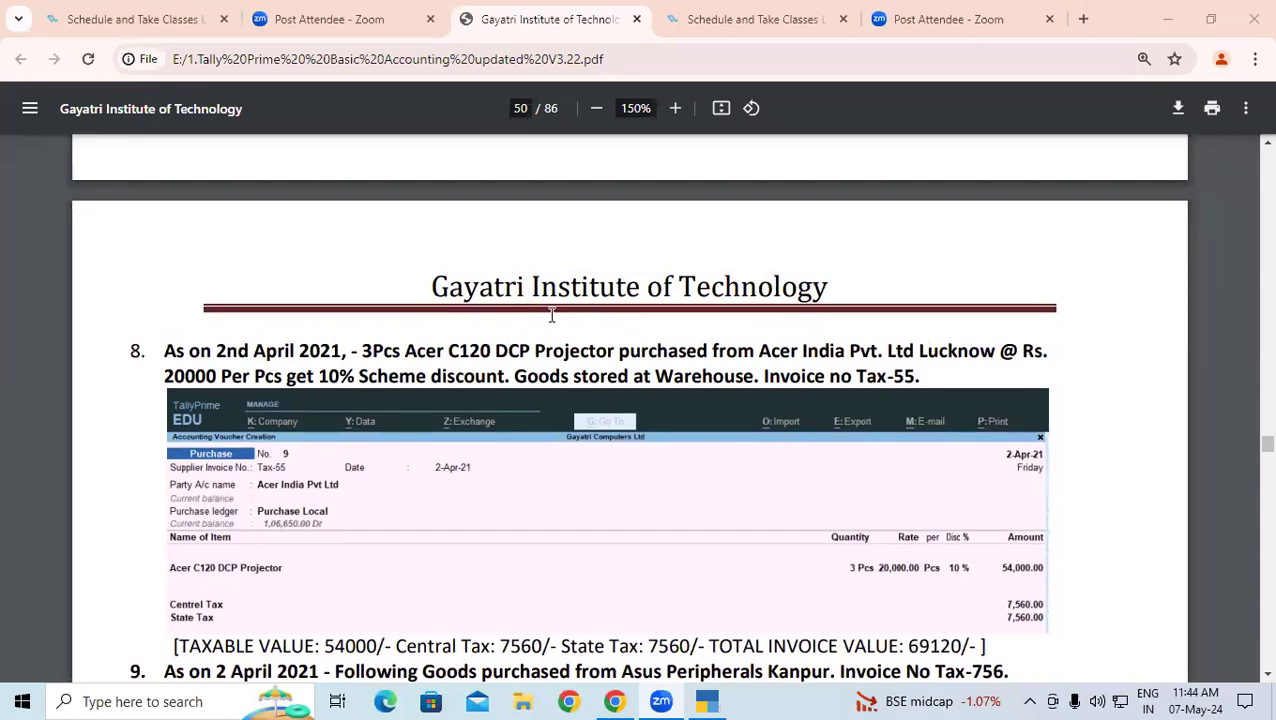
scroll(551, 316, up, 4)
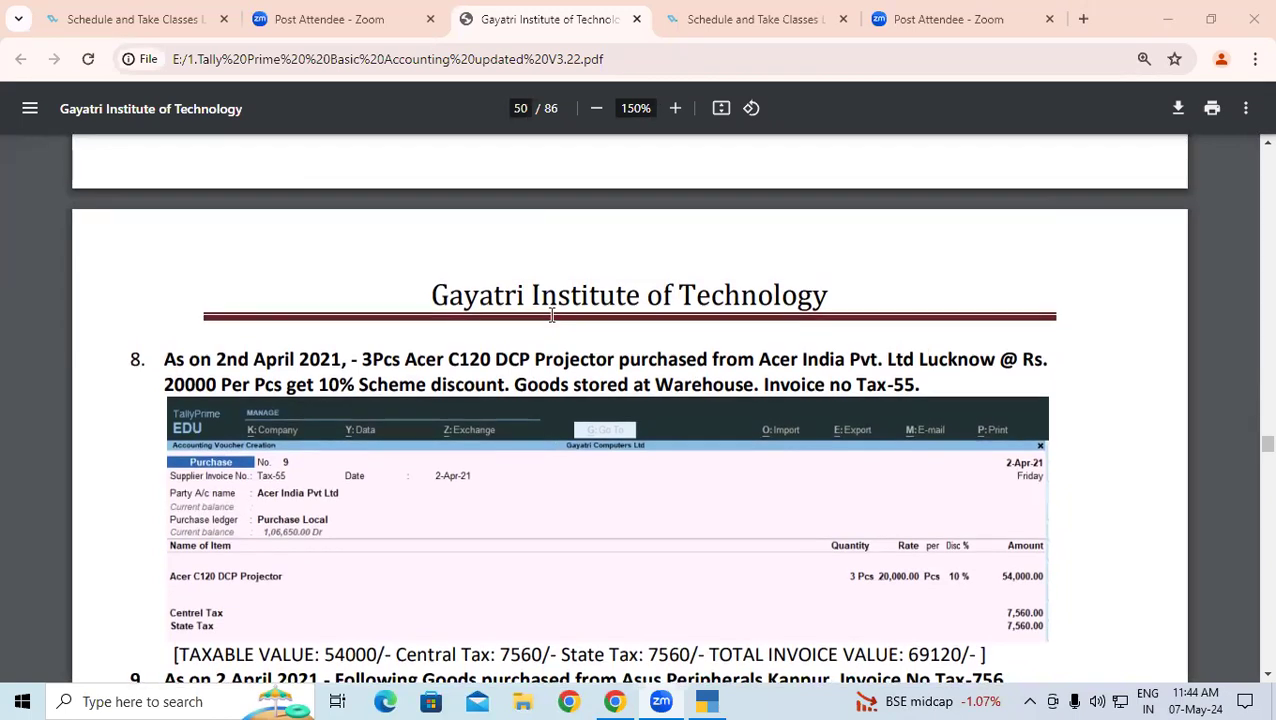
drag(264, 381, 481, 381)
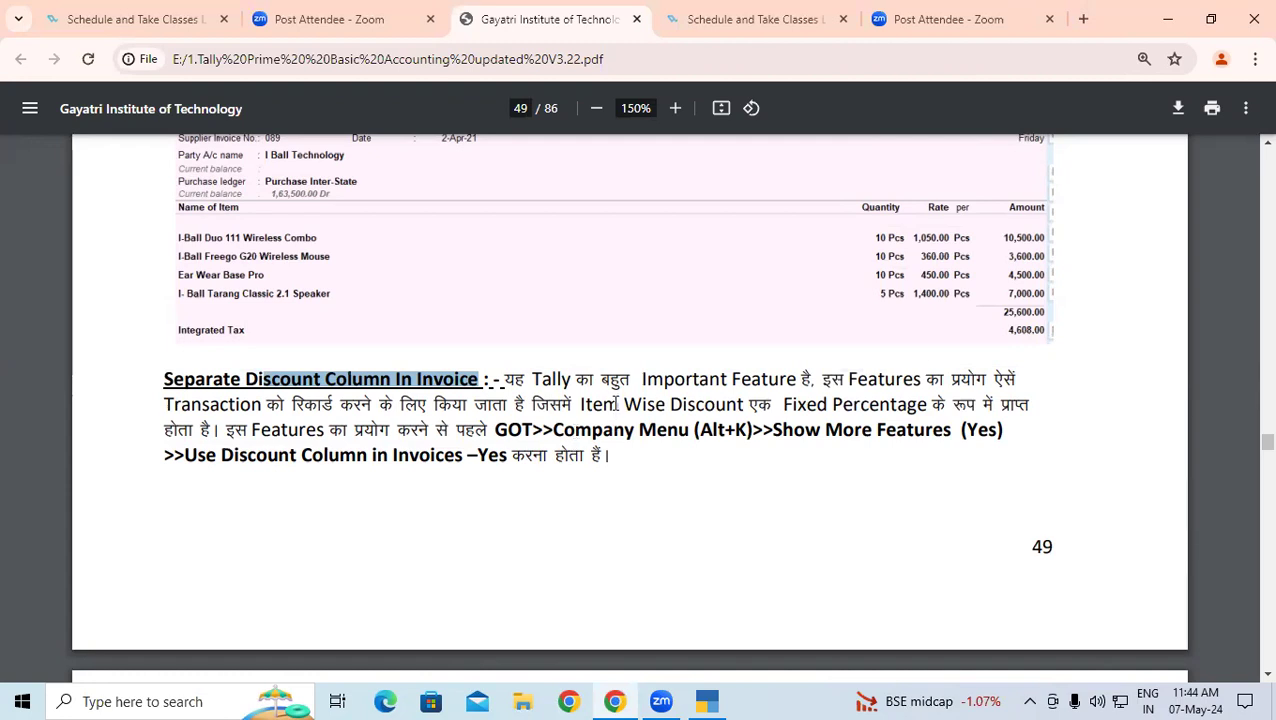
drag(262, 456, 493, 449)
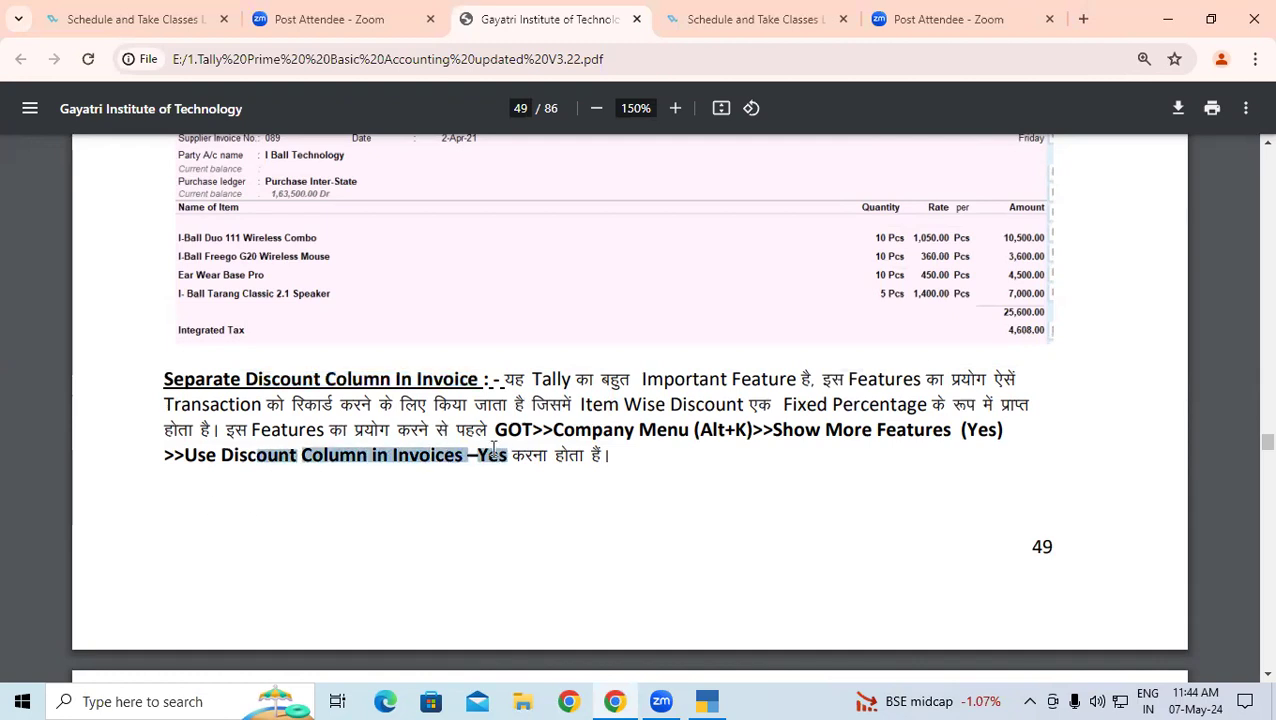
- Review exercise 8 on page 50, highlighting the Acer C120 DCP Projector purchase details and the 10% scheme discount
scroll(490, 447, down, 5)
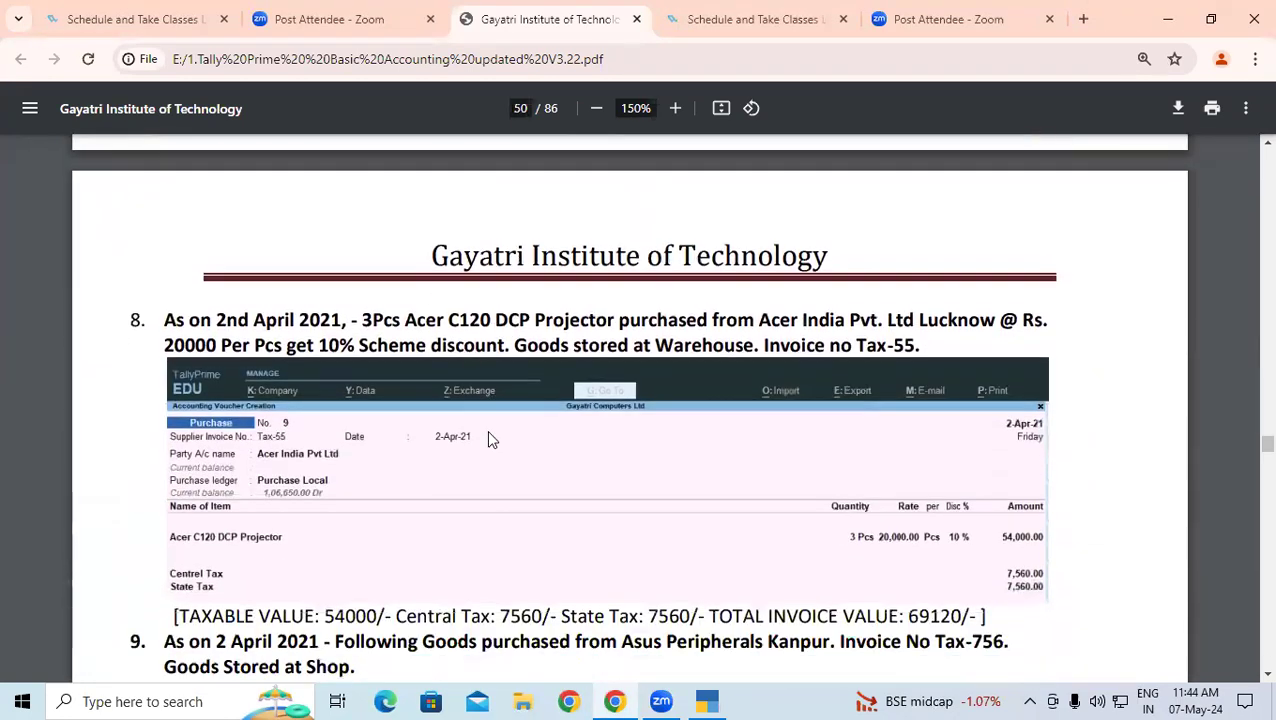
drag(239, 287, 551, 275)
drag(287, 313, 360, 315)
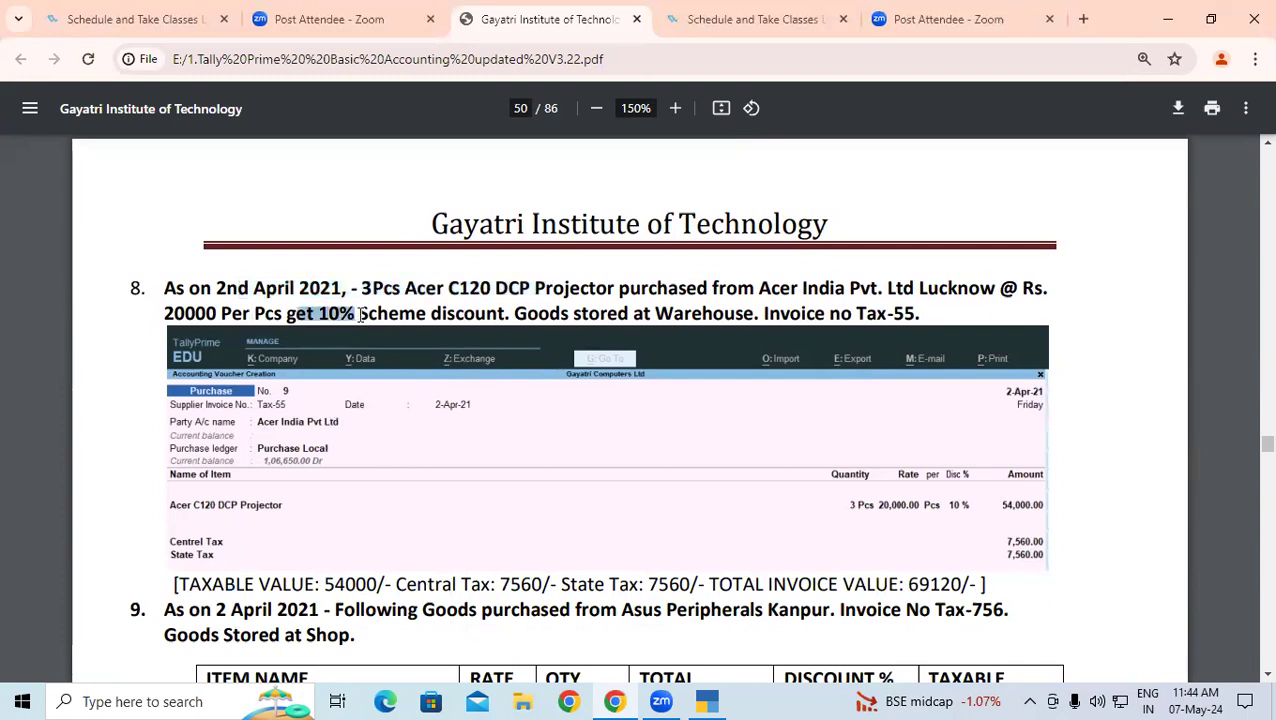
- Review exercise 9's item table, highlighting the Asus H61 Motherboard and the discount percentages for both motherboards
scroll(360, 315, down, 5)
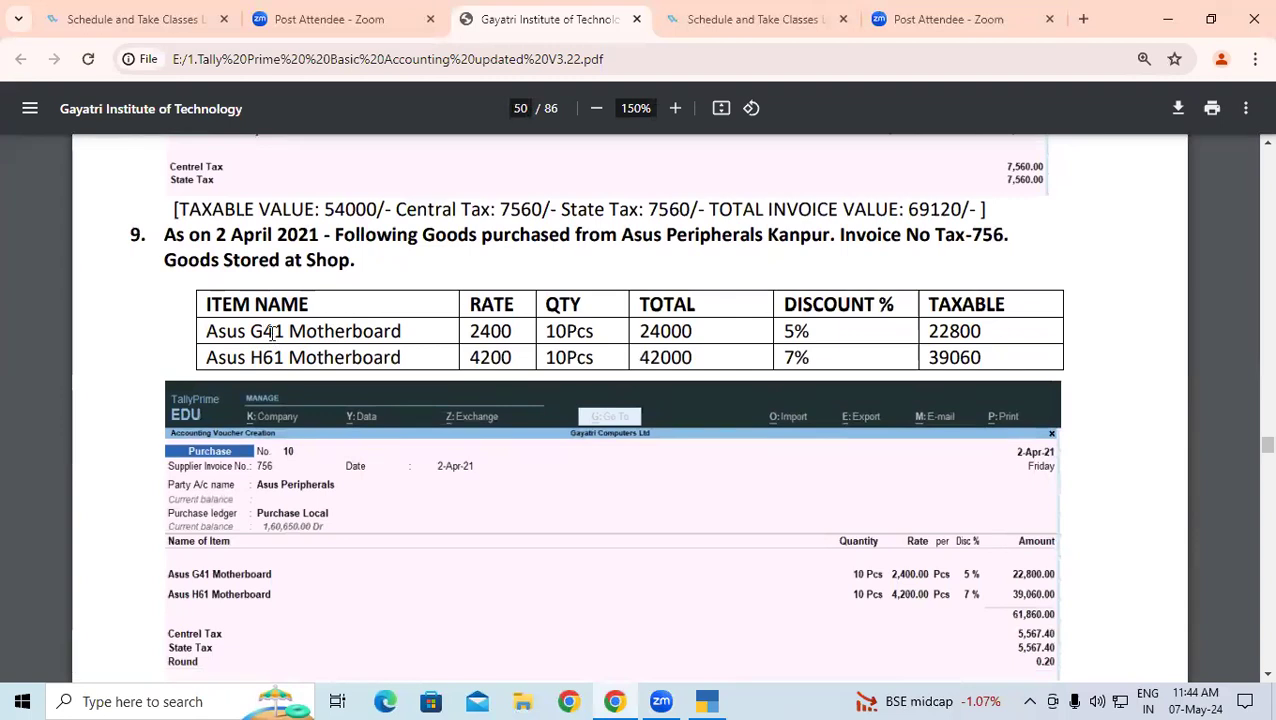
drag(251, 358, 300, 360)
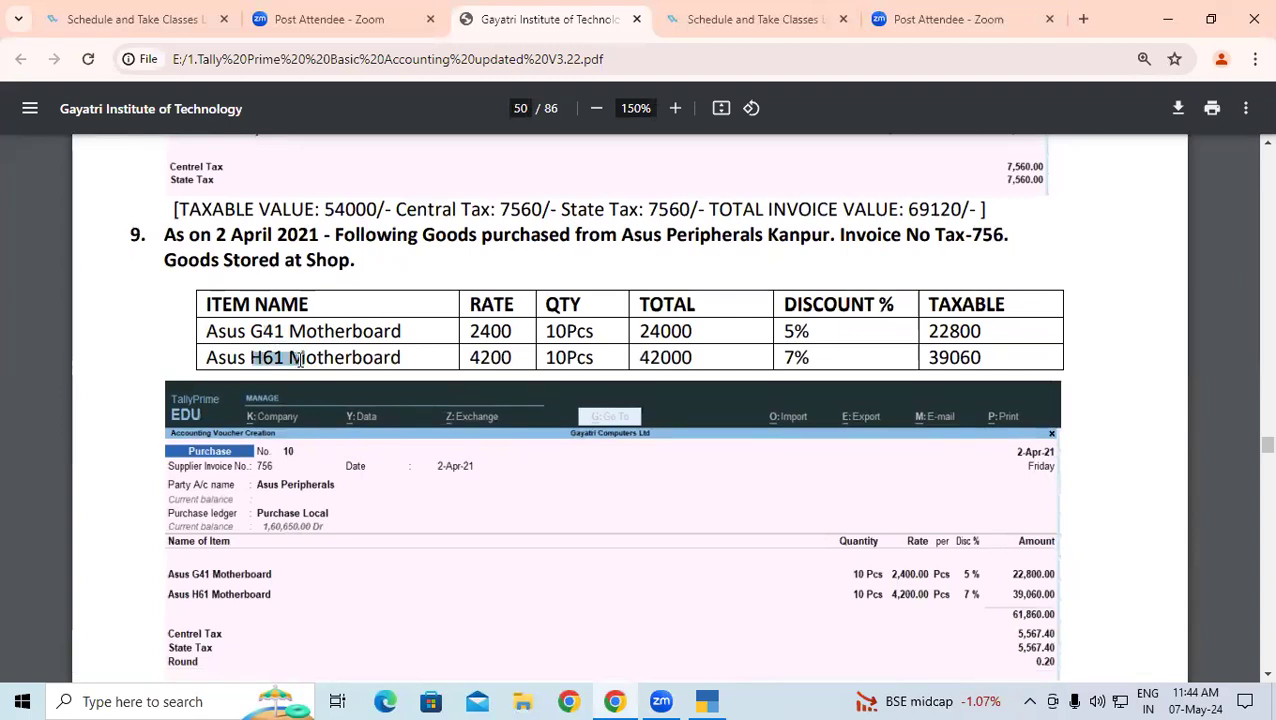
drag(814, 304, 812, 345)
drag(779, 355, 787, 357)
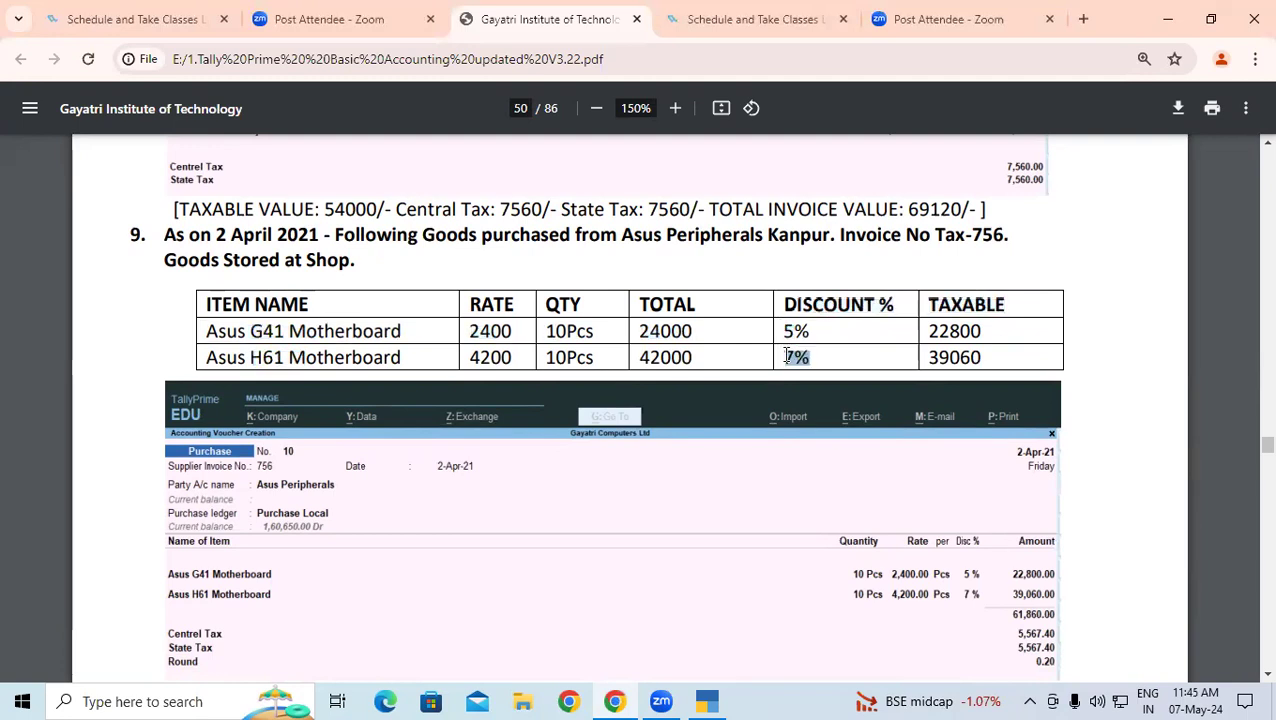